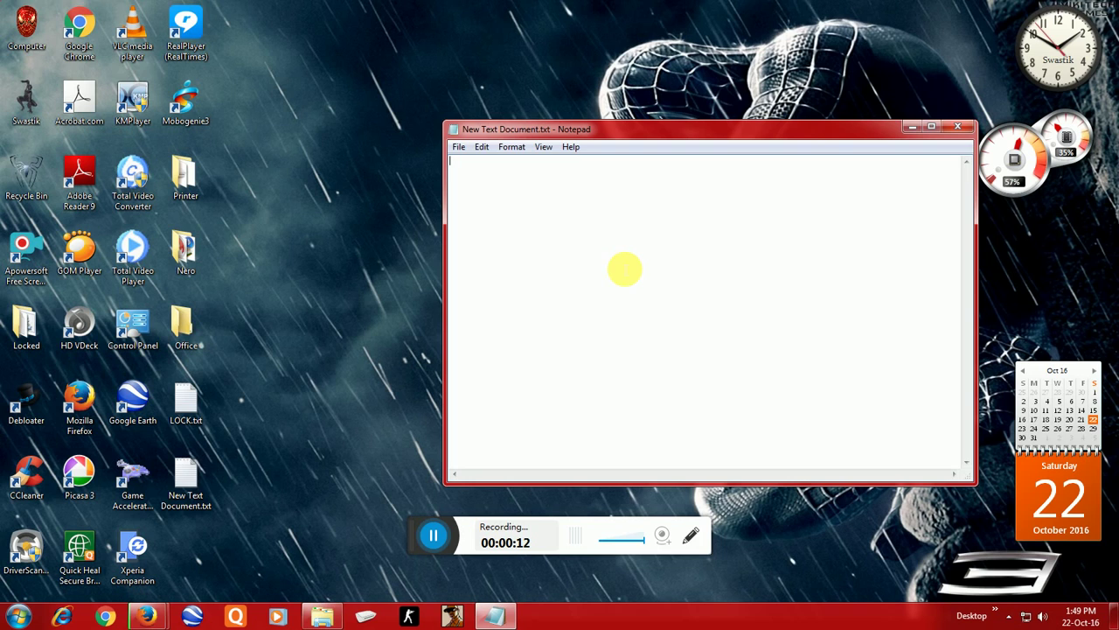
# Step: Type 'Hello youtube!!!!!!', the PASSWORD PROTECTED FOLDER intro line and 'So lets start' in Notepad
pyautogui.write('Hello ')
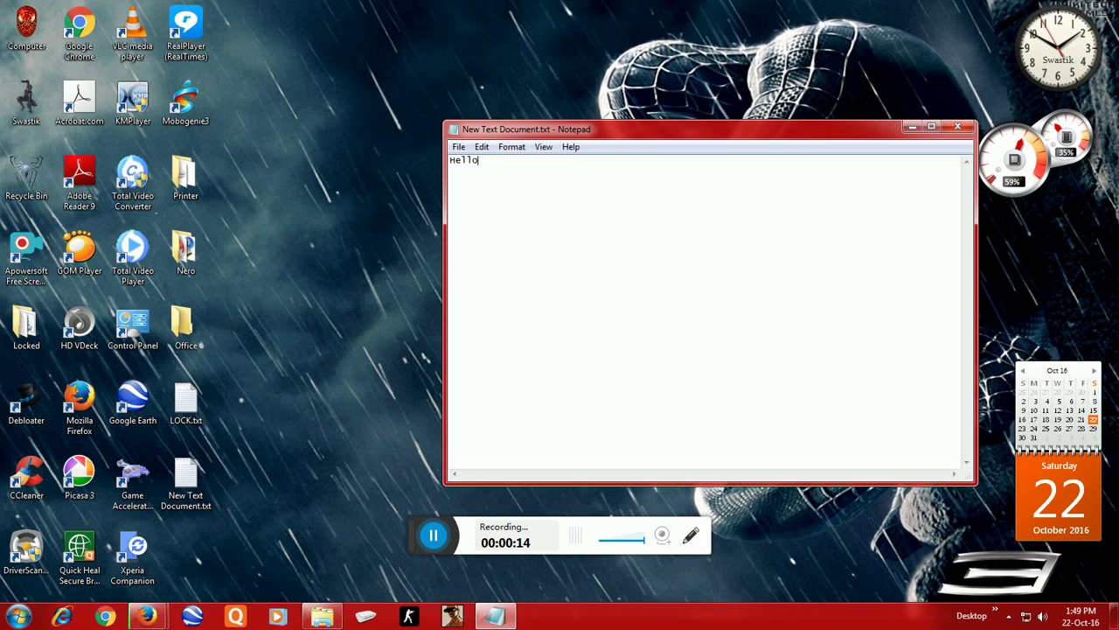
pyautogui.write('youtube')
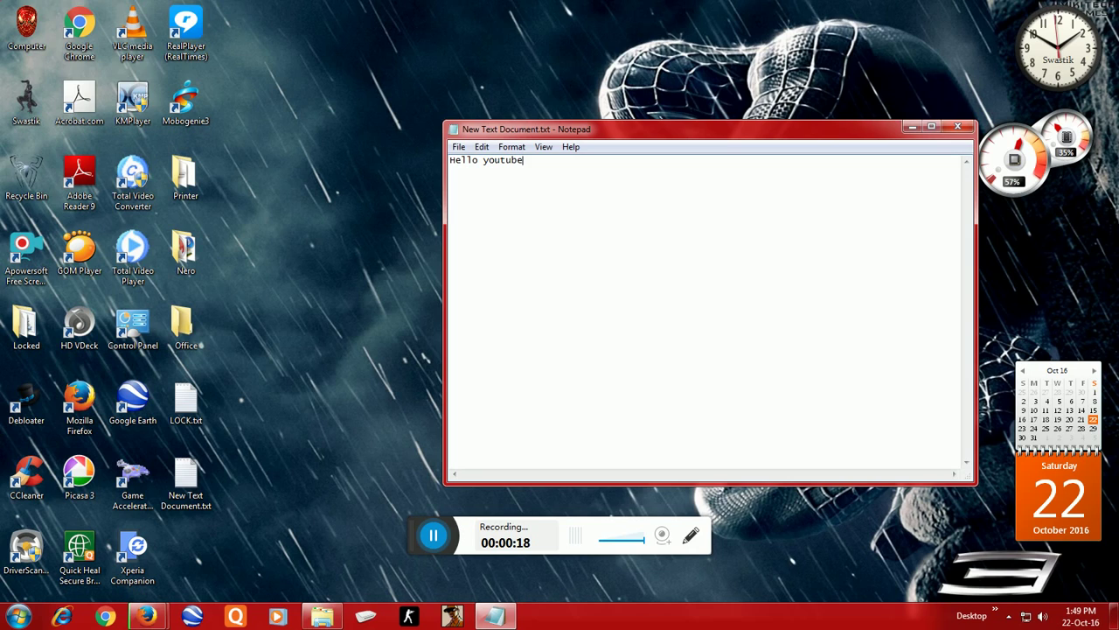
pyautogui.write('!!!')
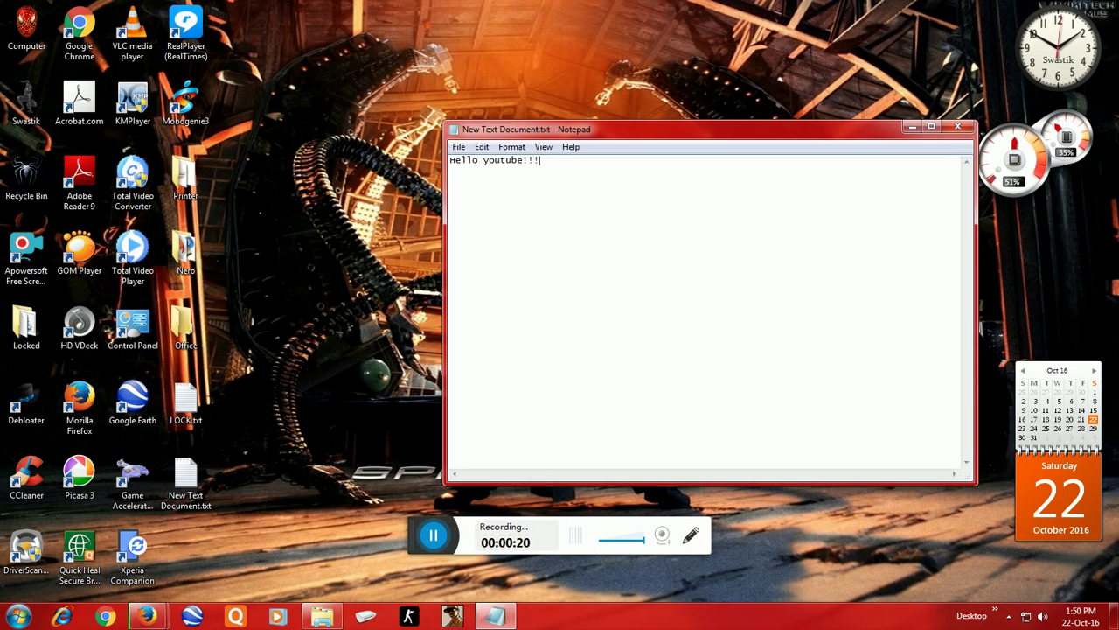
pyautogui.write('!!!')
pyautogui.press('Return')
pyautogui.write('T')
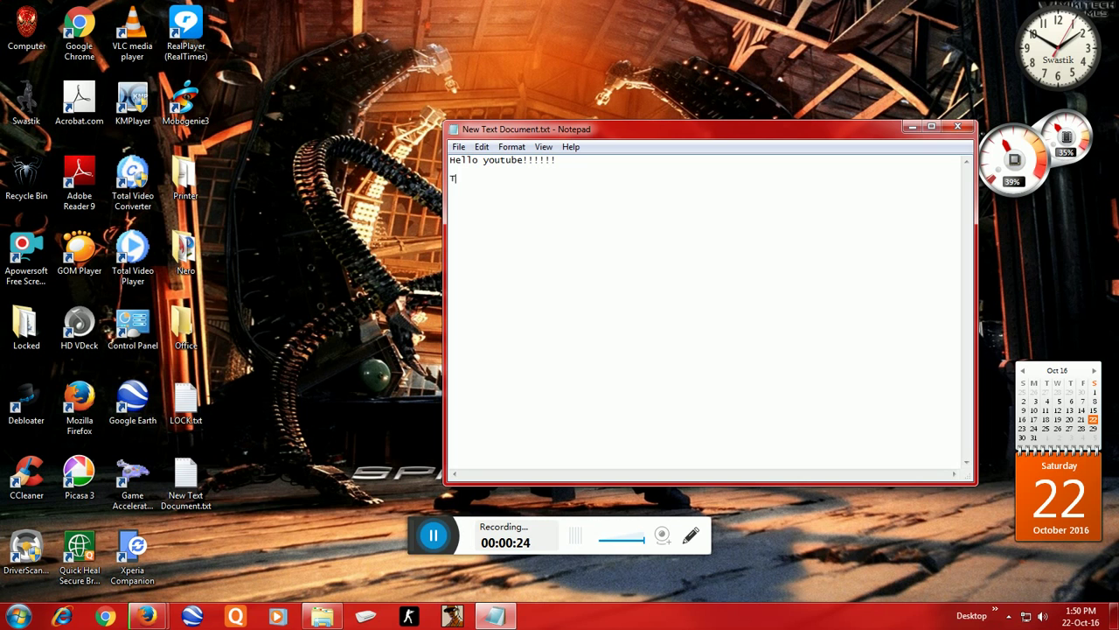
pyautogui.write('oday I will sh')
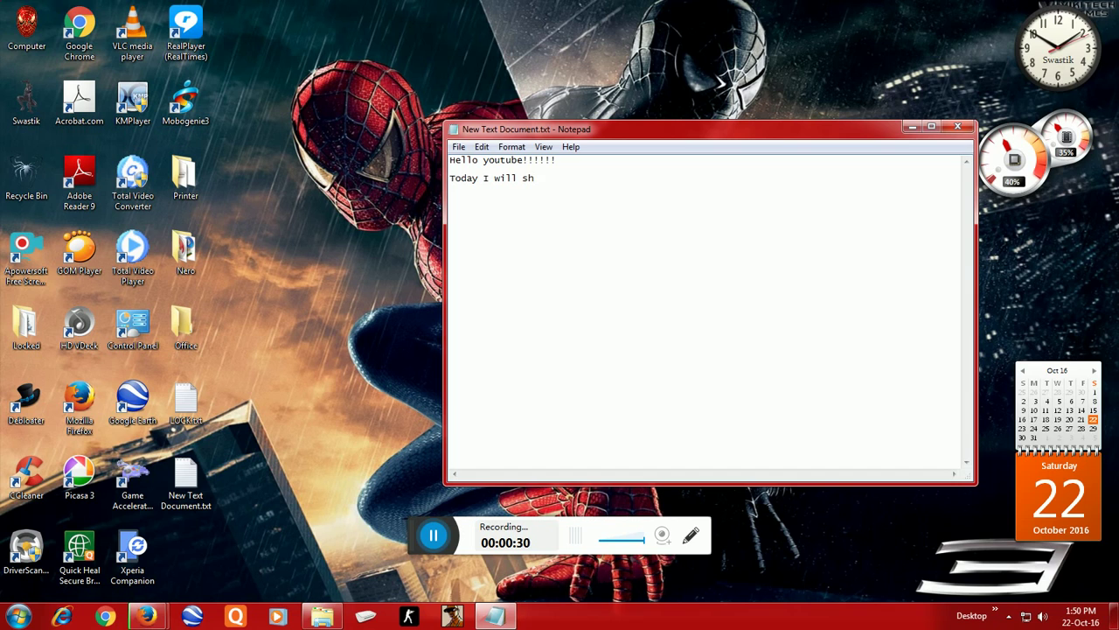
pyautogui.write('ow you ho')
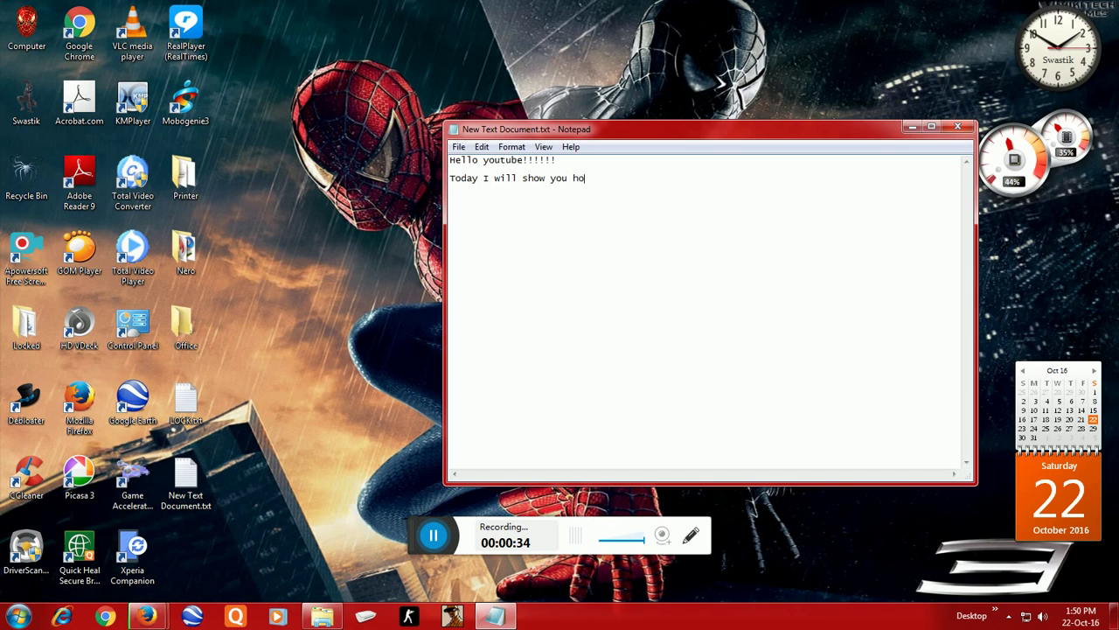
pyautogui.write('w to cr')
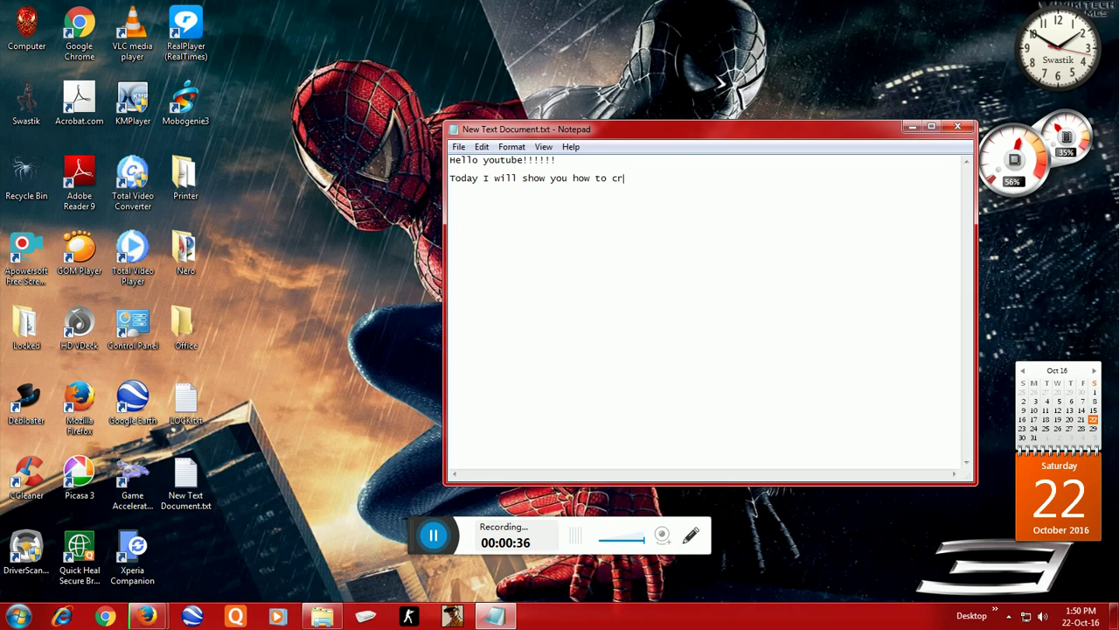
pyautogui.write('eate a PA')
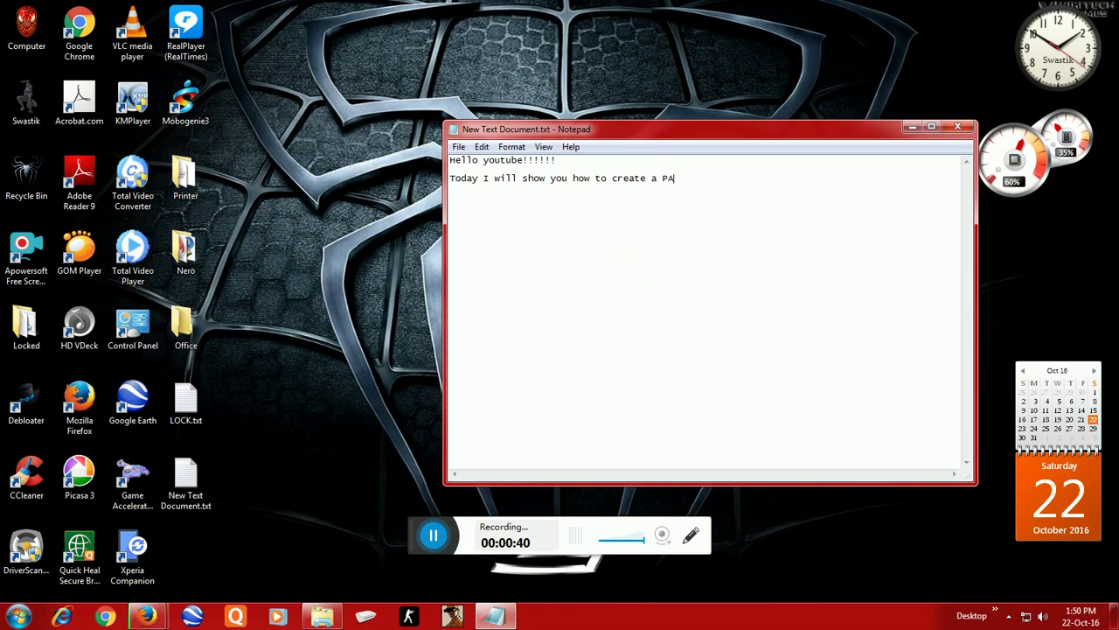
pyautogui.write('SSWORD')
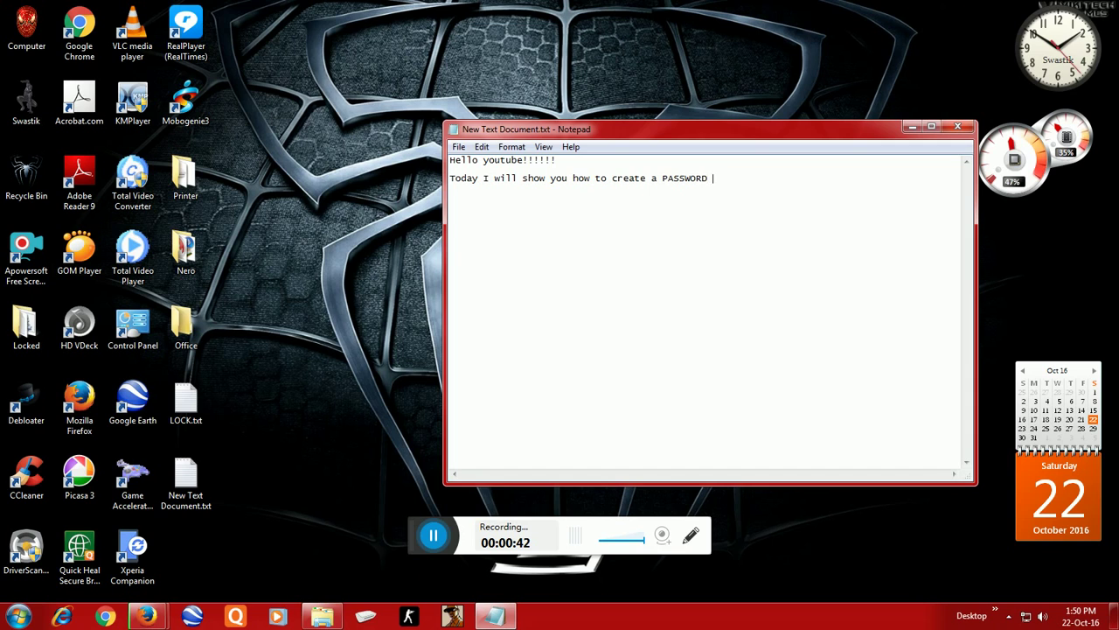
pyautogui.write(' PROTECTED')
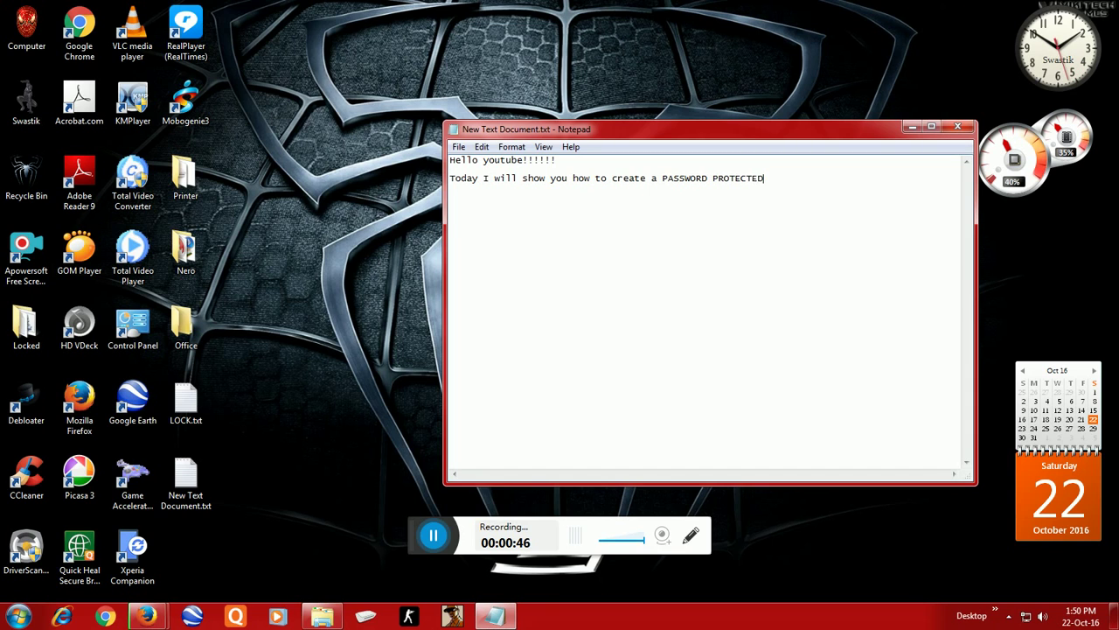
pyautogui.write(' FOLDER')
pyautogui.press('Return')
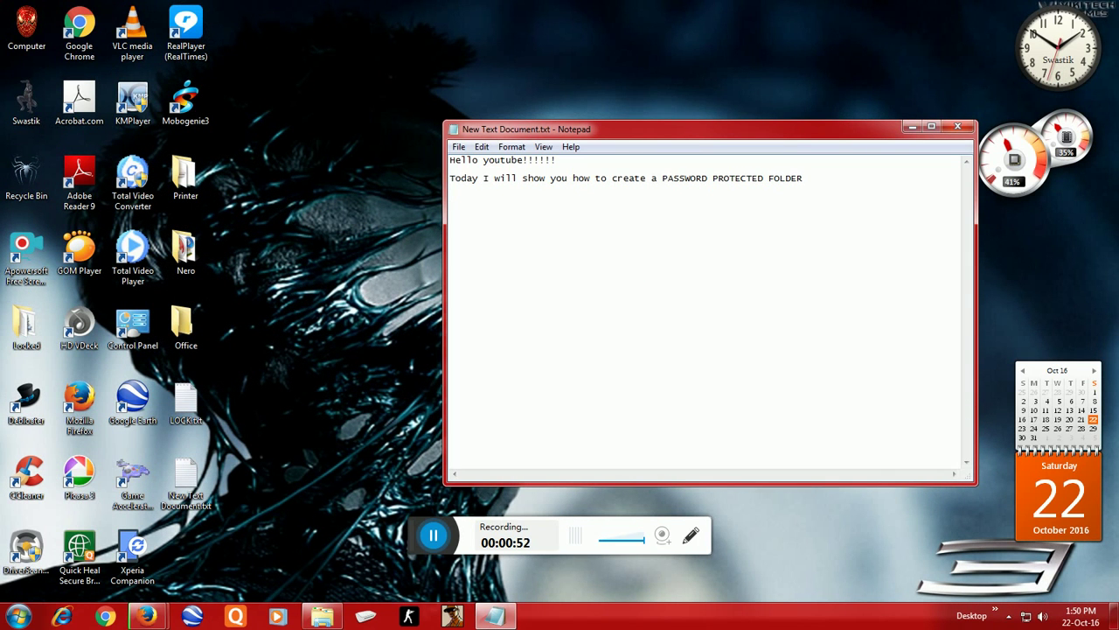
pyautogui.write('So let')
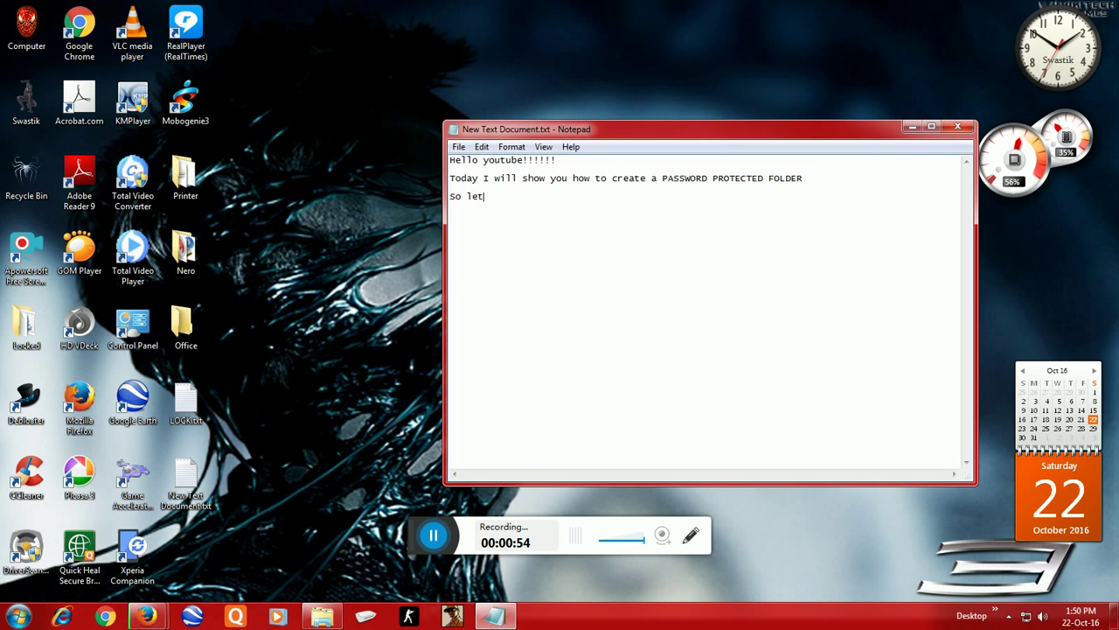
pyautogui.write('s start')
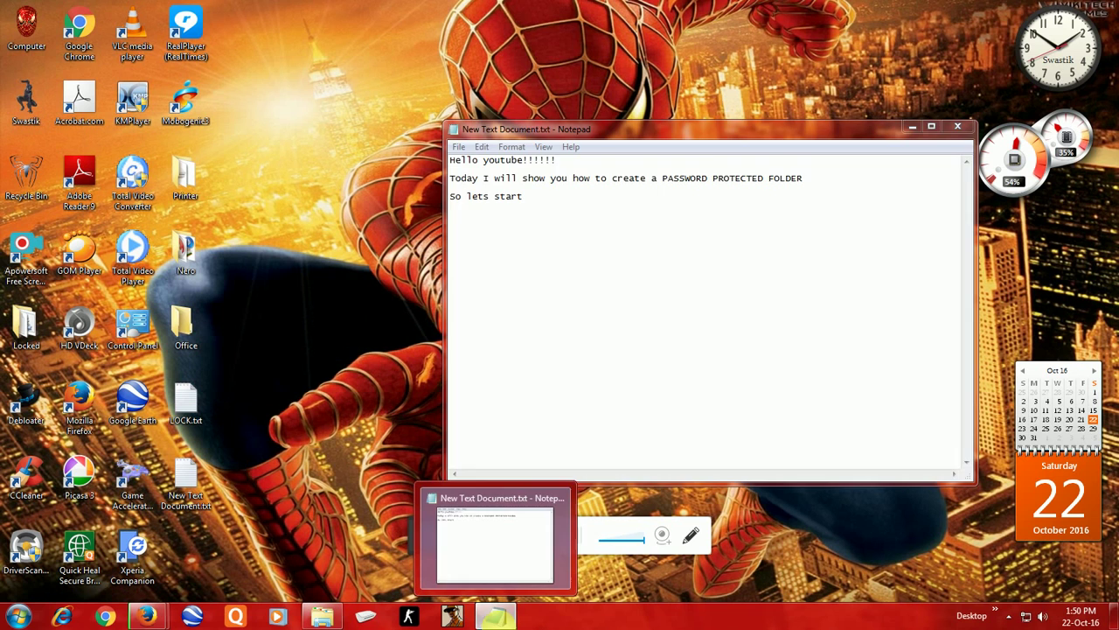
# Step: Create a New folder on the desktop
pyautogui.click(495, 616)
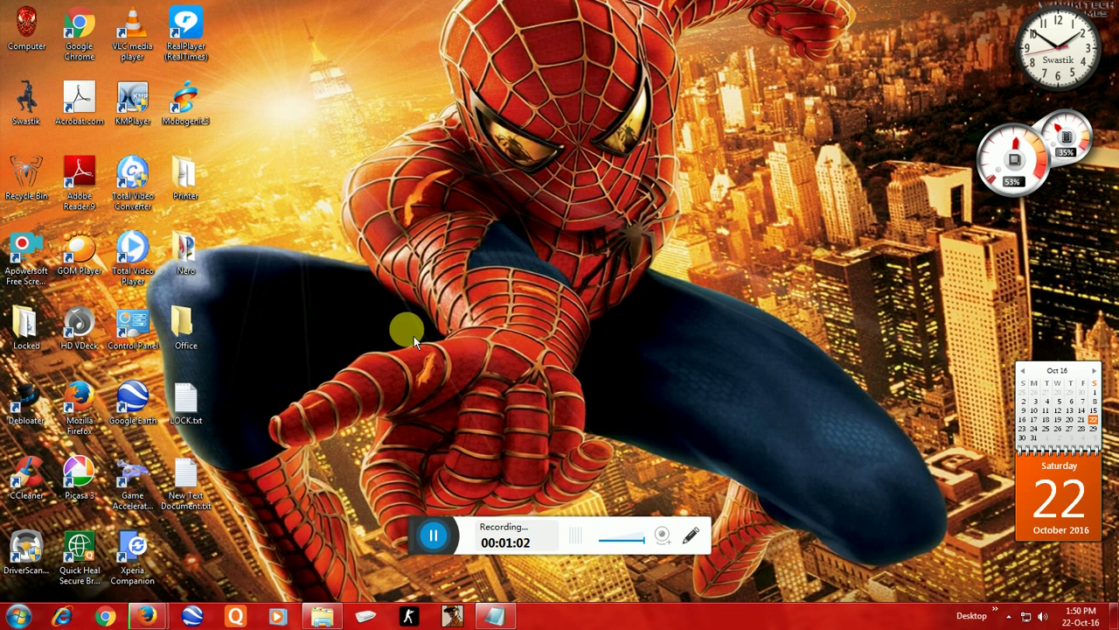
pyautogui.rightClick(437, 105)
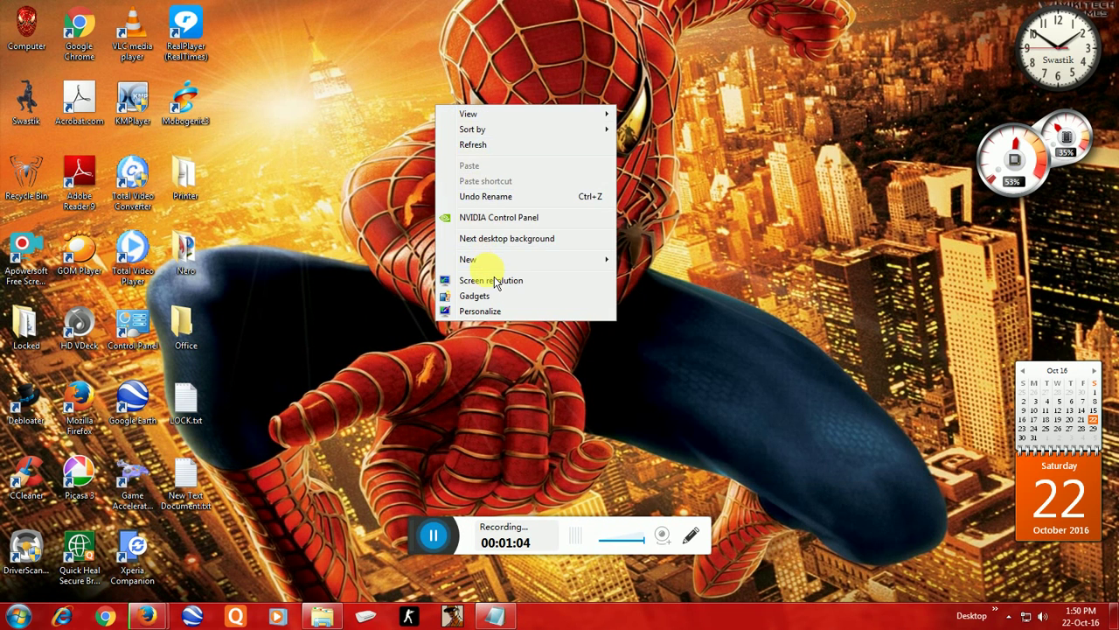
pyautogui.moveTo(495, 260)
pyautogui.click(687, 261)
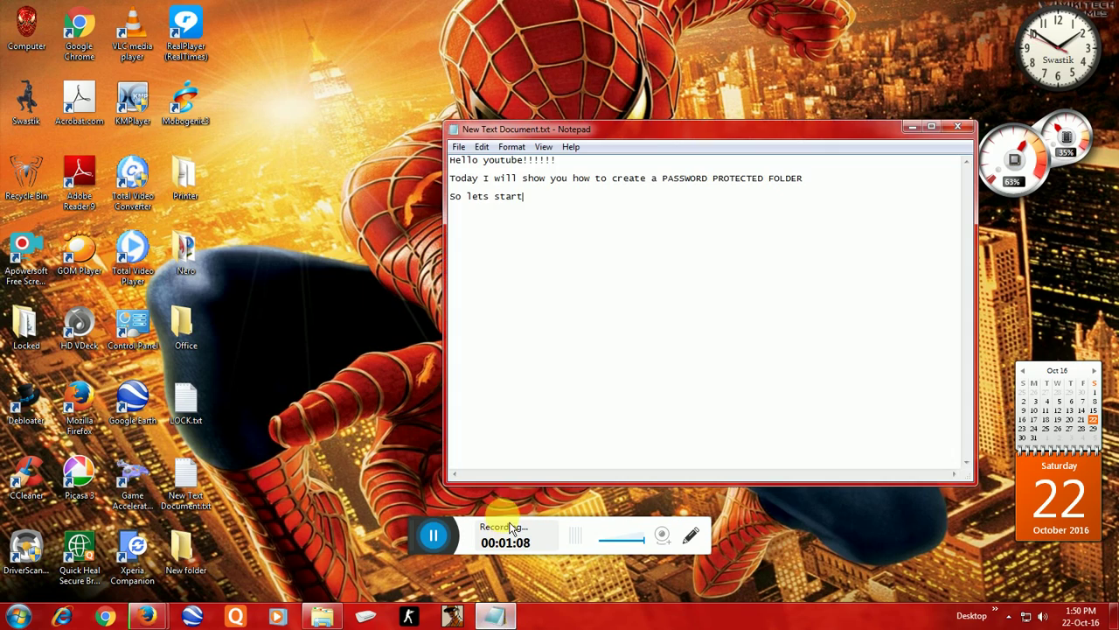
# Step: Add the line 'Cretae a NEW folder' to the notes and minimize them
pyautogui.press('Return')
pyautogui.press('Return')
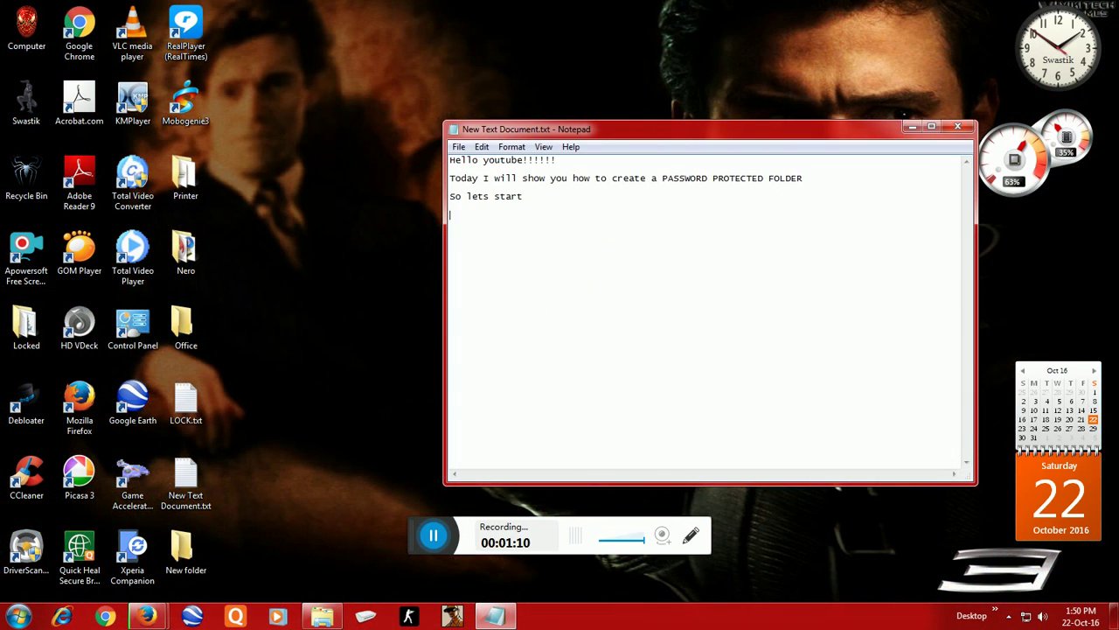
pyautogui.write('Cretae ')
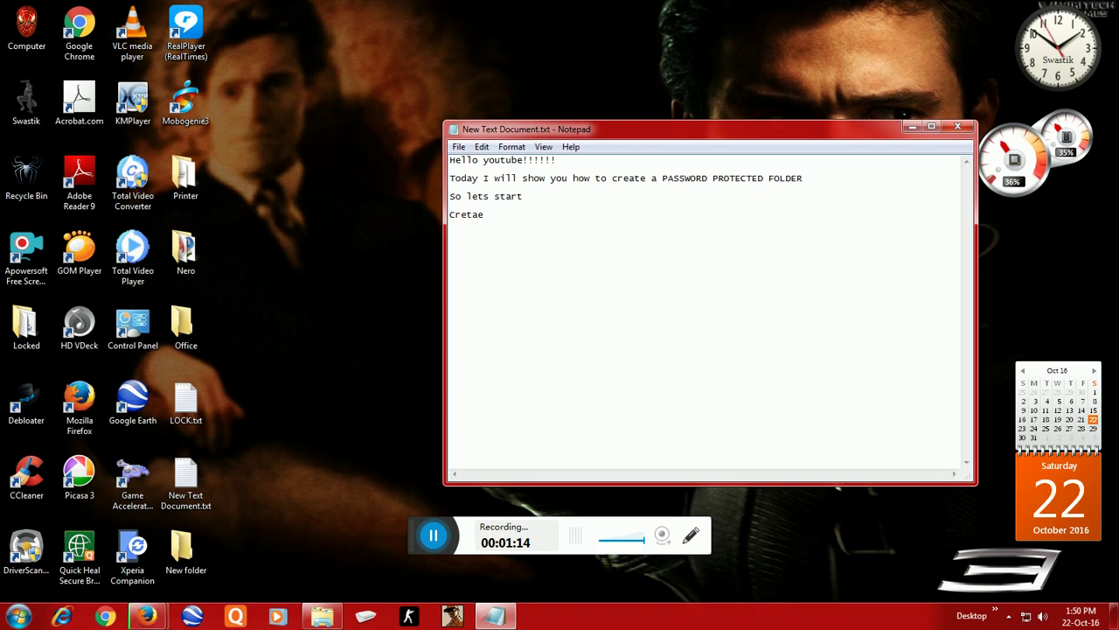
pyautogui.write('a NEW')
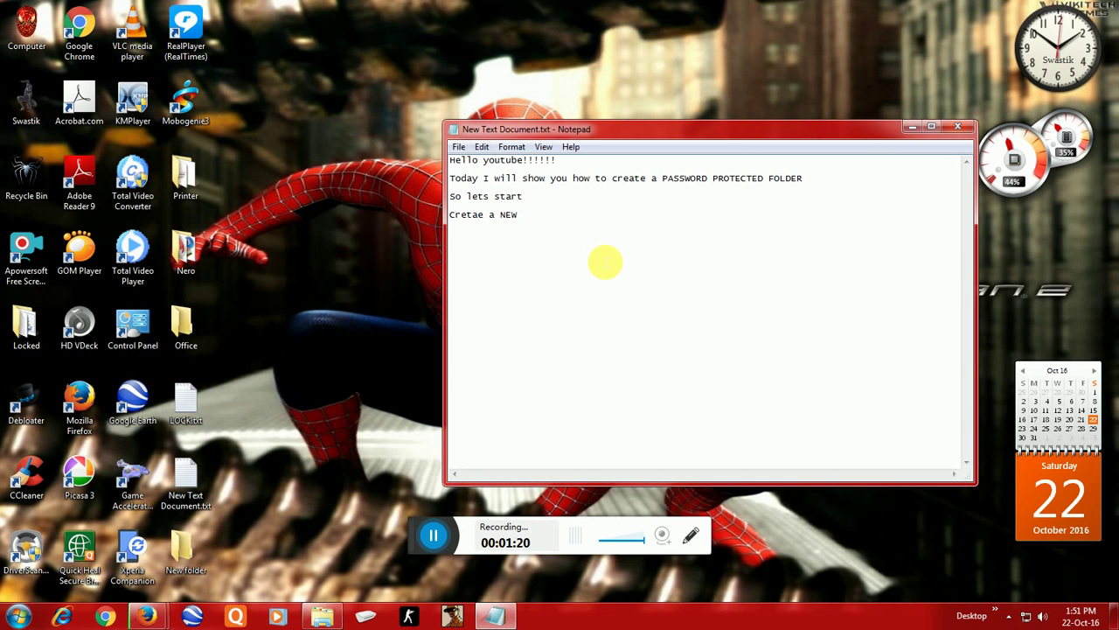
pyautogui.write(' fold')
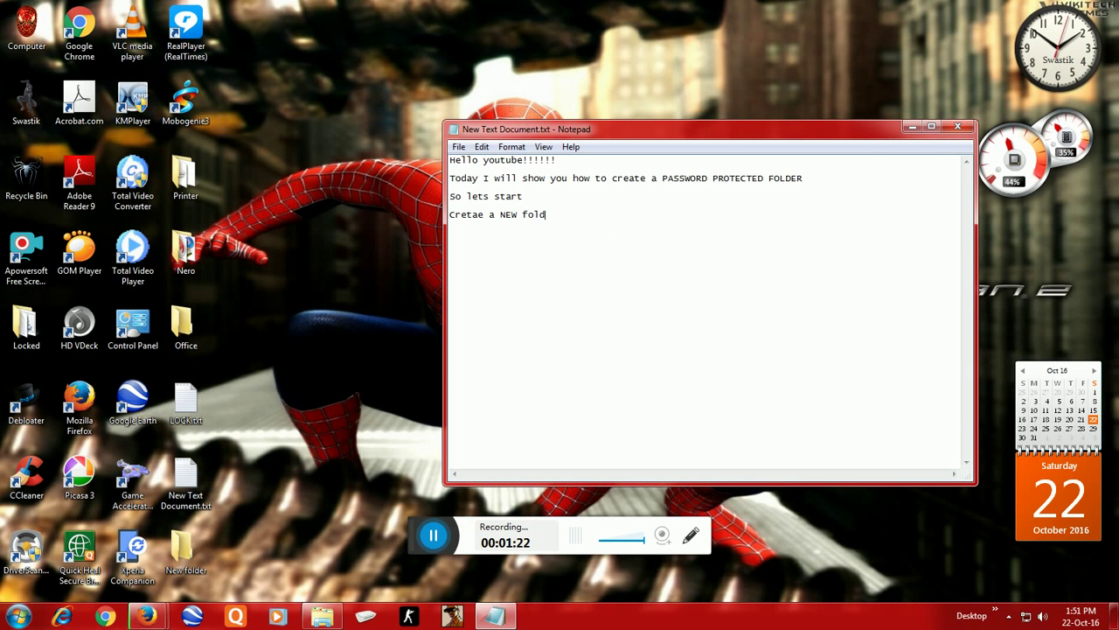
pyautogui.write('er')
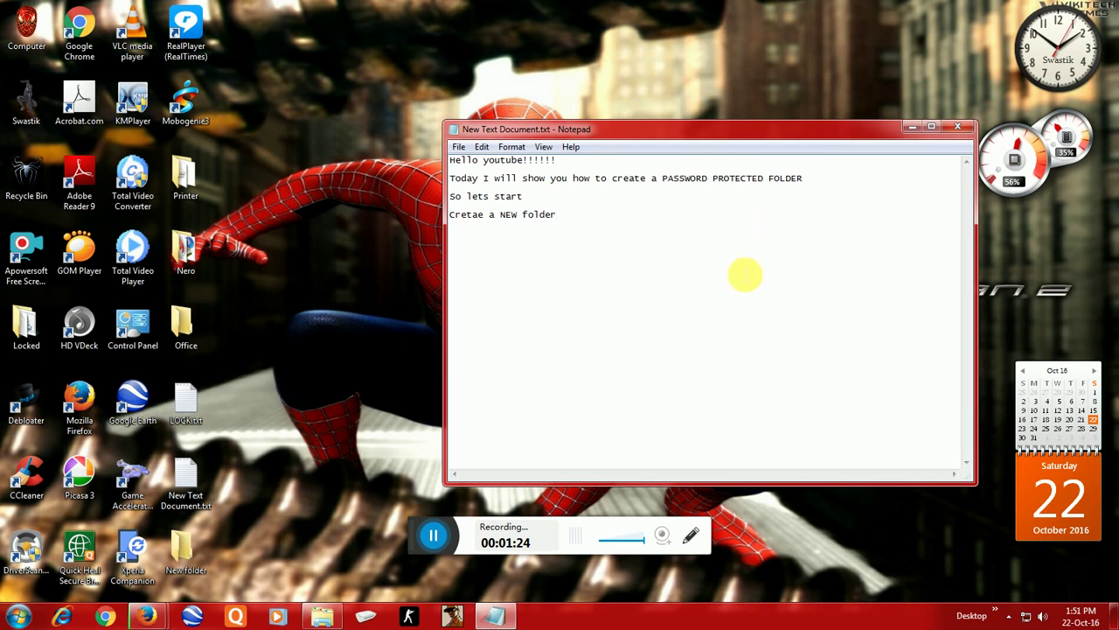
pyautogui.click(912, 126)
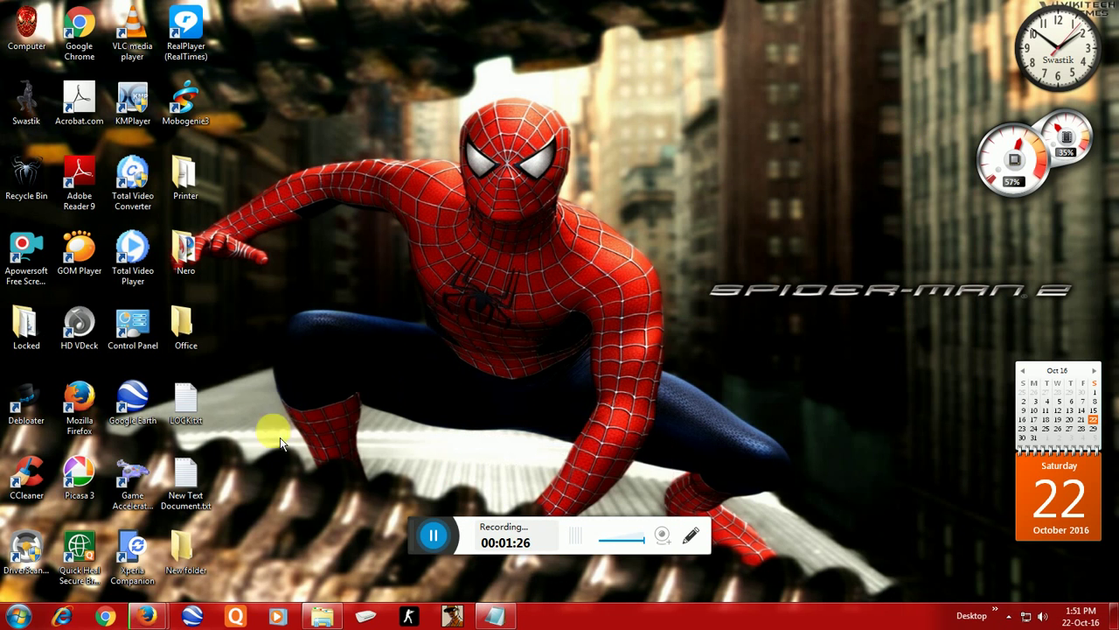
# Step: Create New Text Document.txt inside New folder, keeping its default name
pyautogui.doubleClick(185, 549)
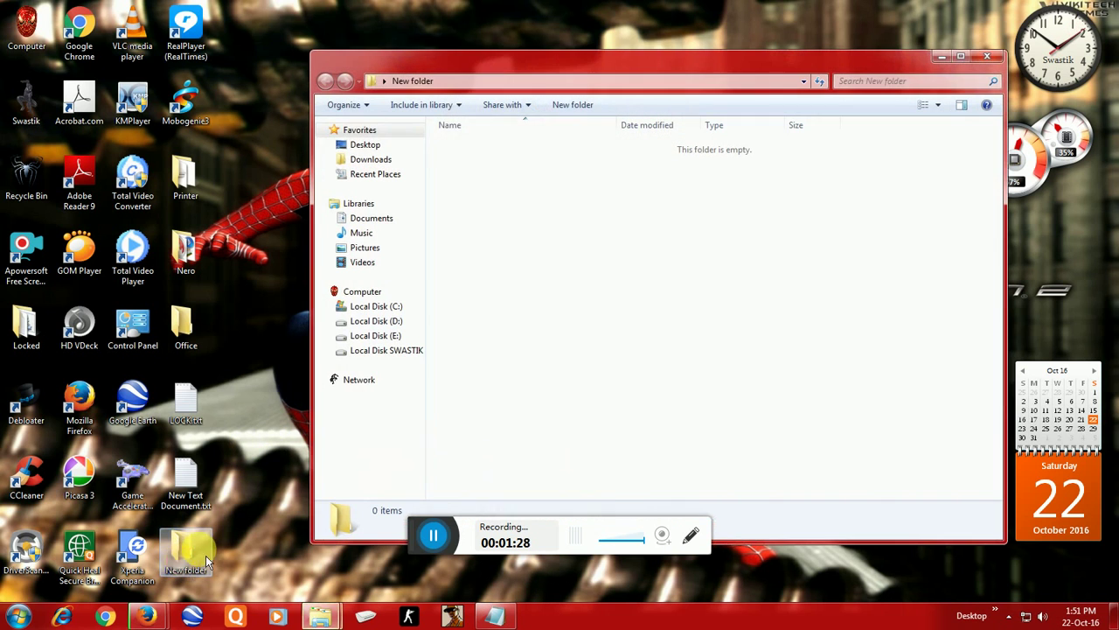
pyautogui.rightClick(674, 261)
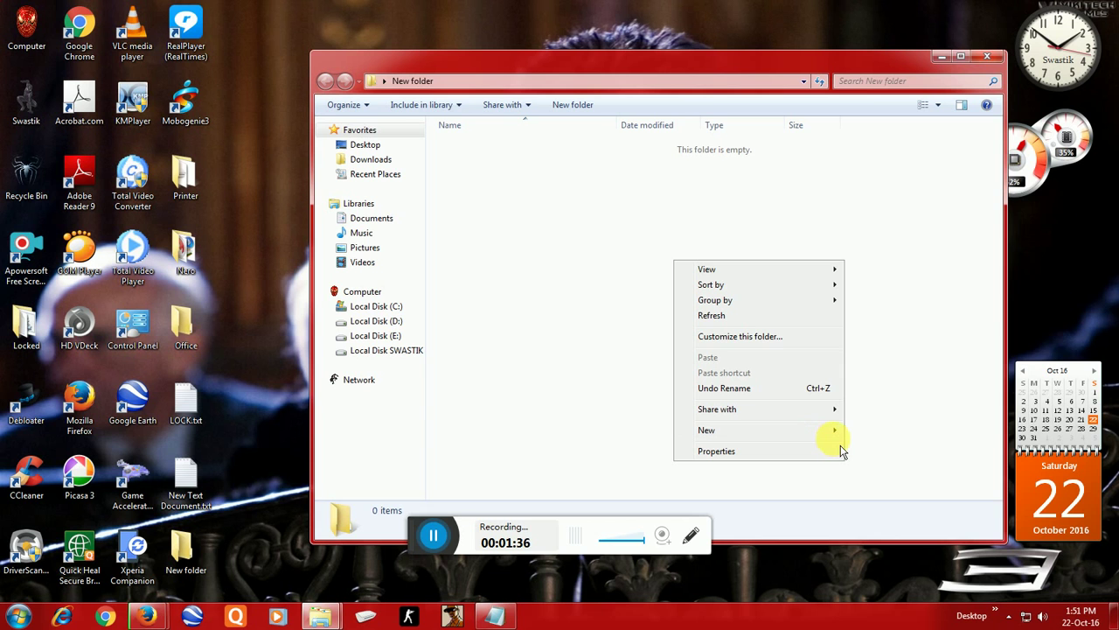
pyautogui.moveTo(839, 439)
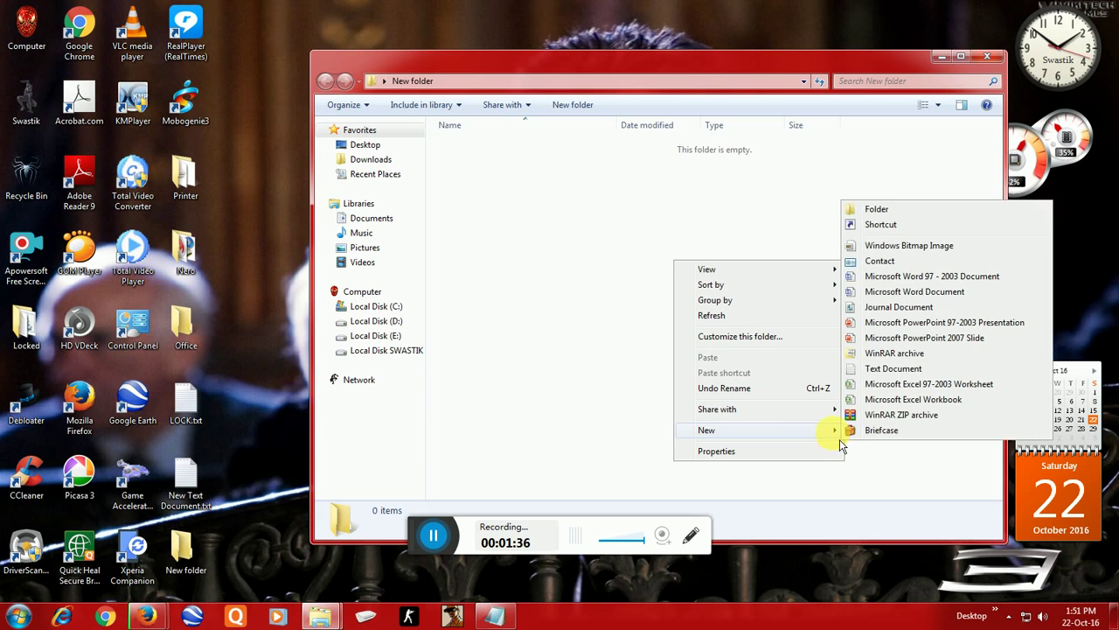
pyautogui.click(888, 370)
pyautogui.click(662, 320)
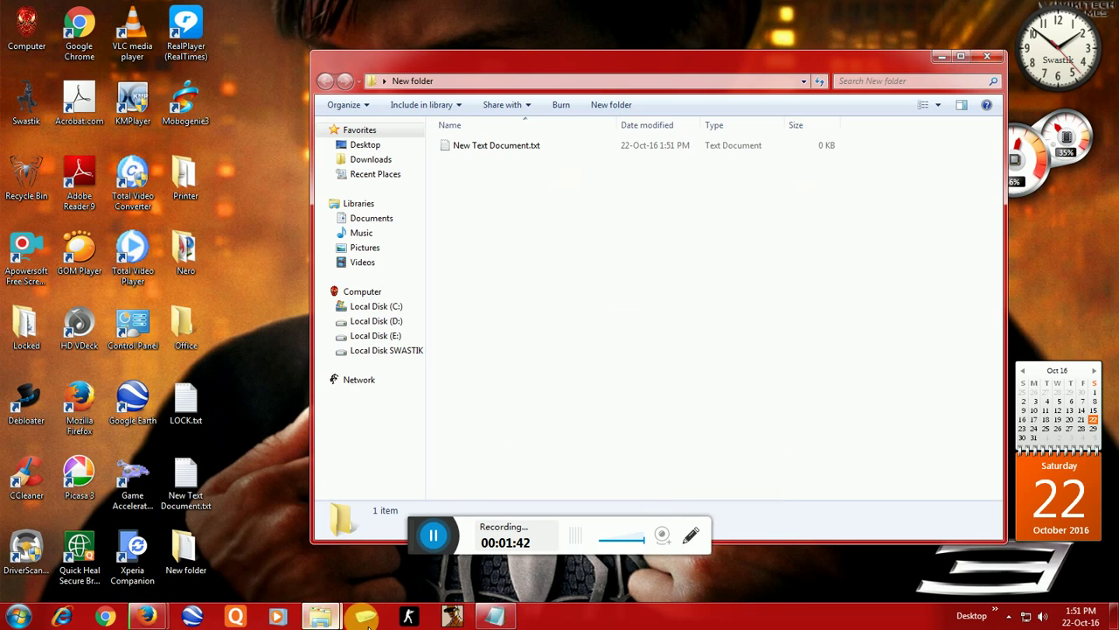
# Step: Add 'Create a NEW NOTEPAD in it.' to the notes and minimize them
pyautogui.click(495, 616)
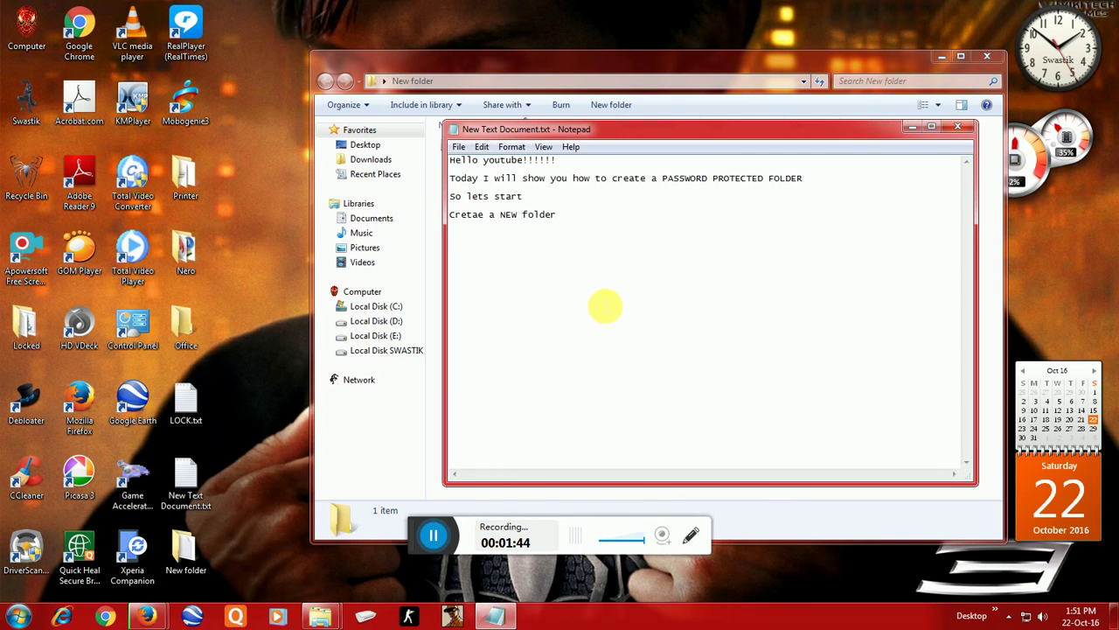
pyautogui.press('Return')
pyautogui.write('Cre')
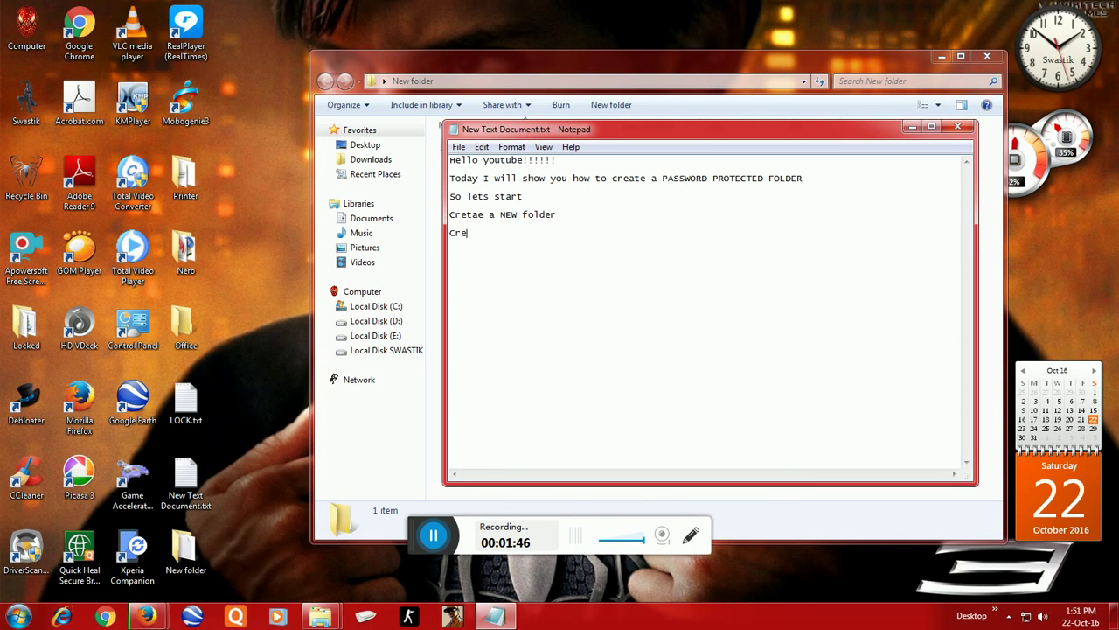
pyautogui.write('ate a NEW NO')
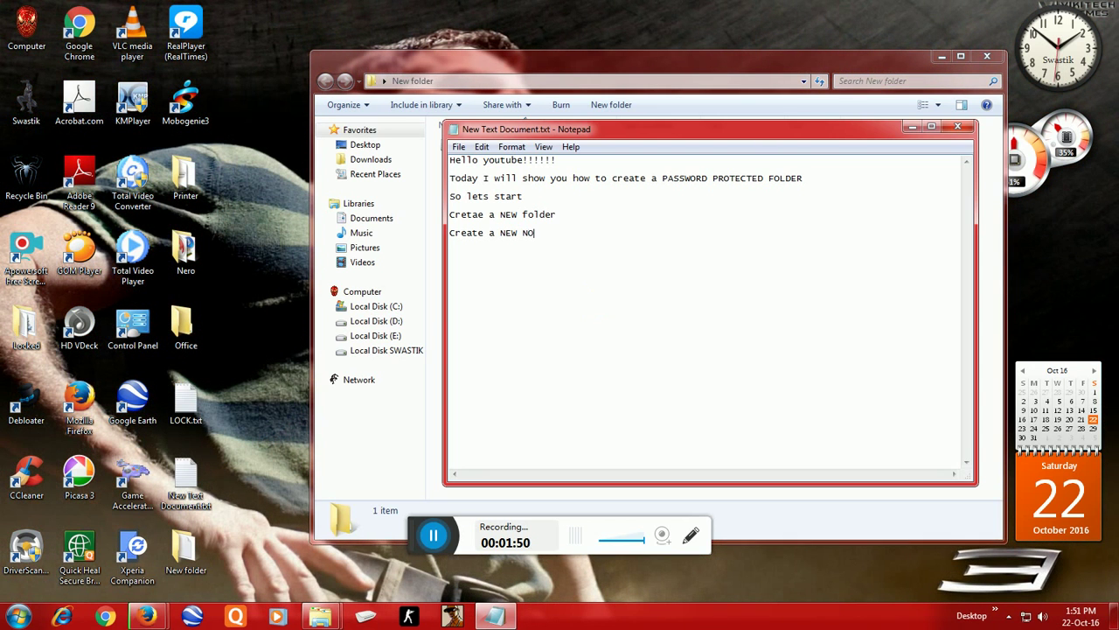
pyautogui.write('TEPAD in it')
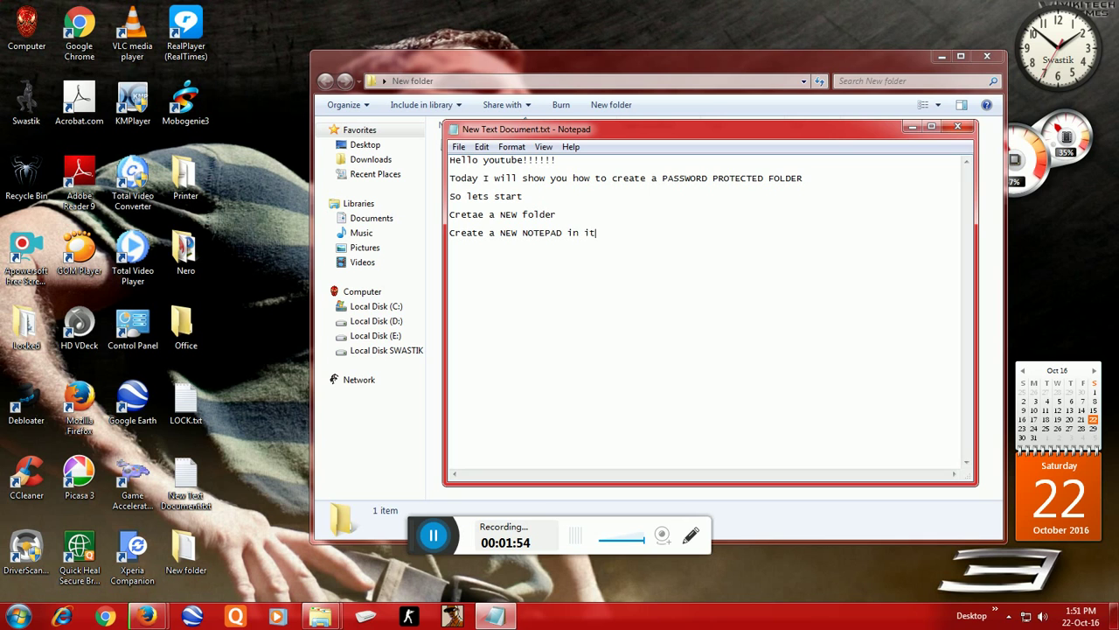
pyautogui.write('.')
pyautogui.press('Return')
pyautogui.click(914, 129)
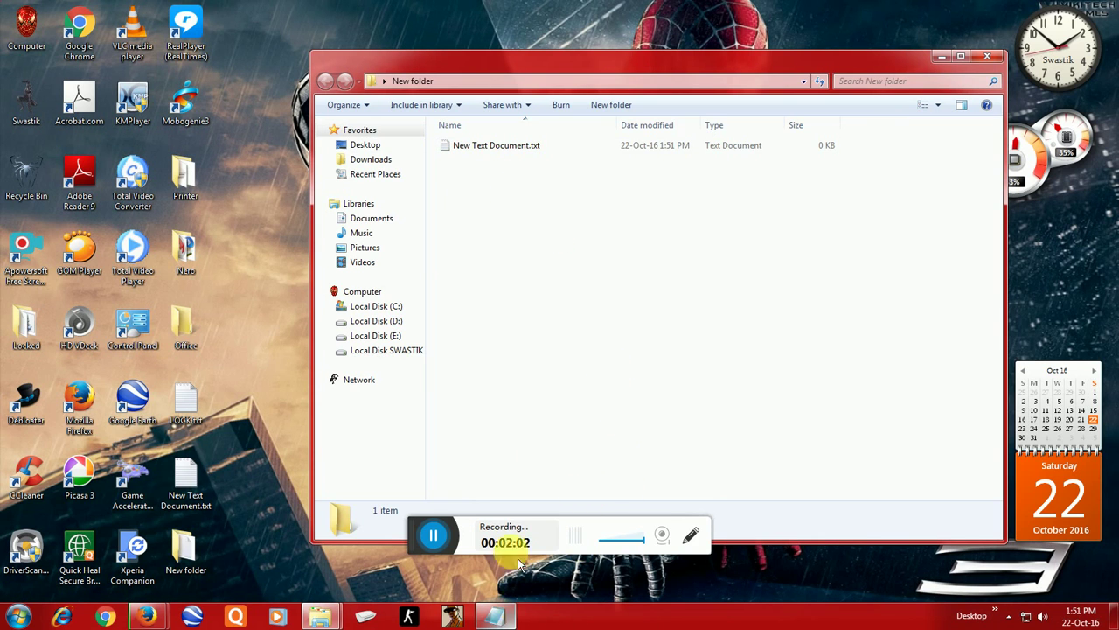
# Step: Open New Text Document.txt and add 'Then open the notepad..' to the notes
pyautogui.doubleClick(514, 147)
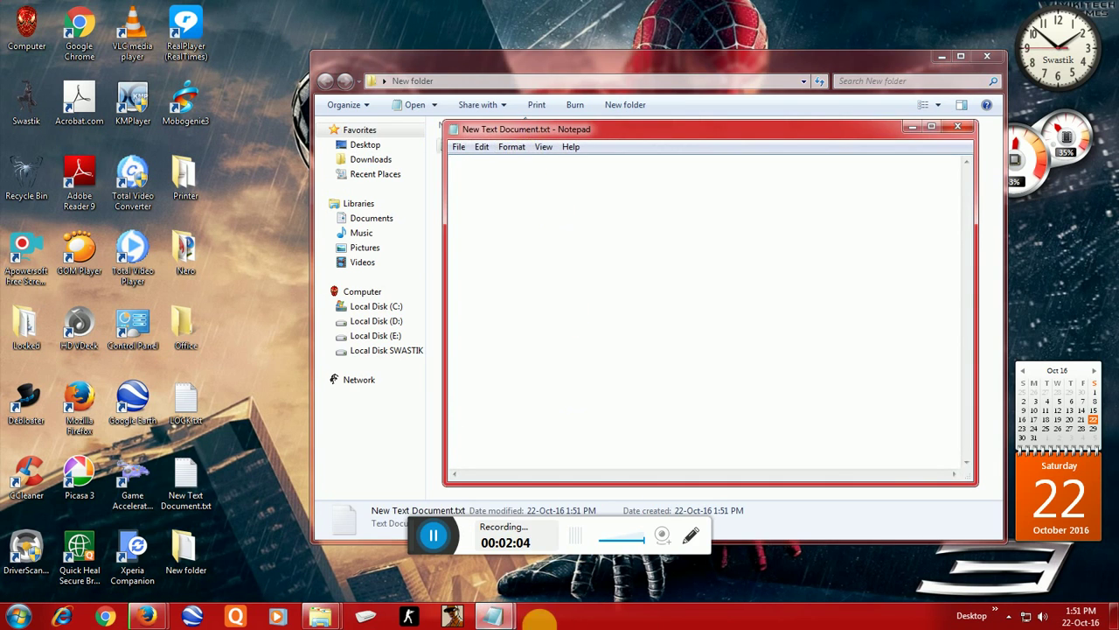
pyautogui.moveTo(499, 615)
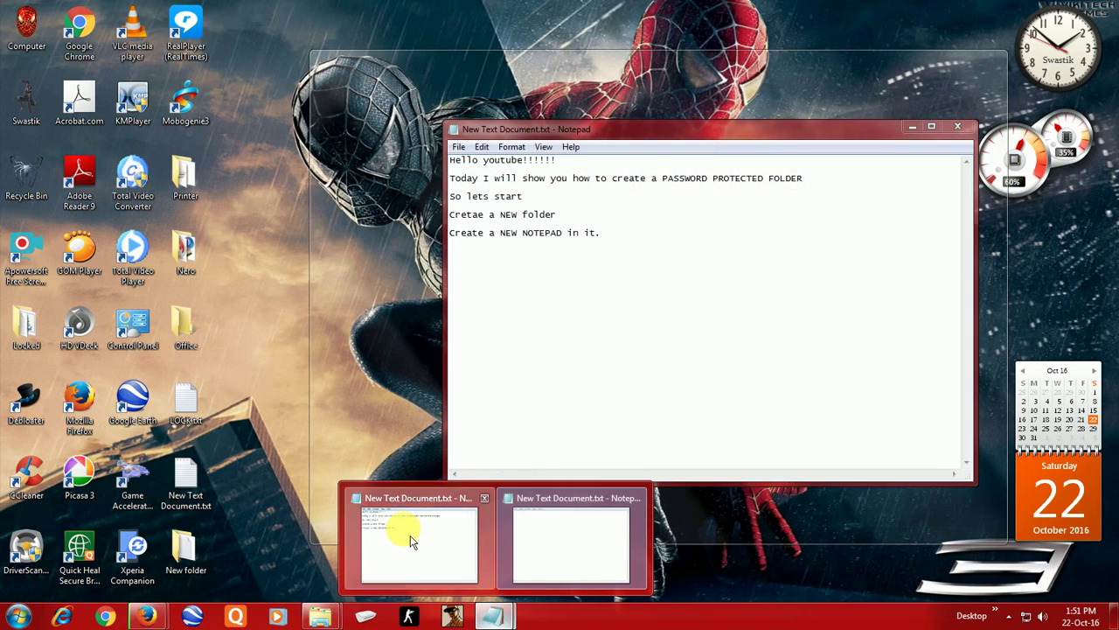
pyautogui.click(411, 542)
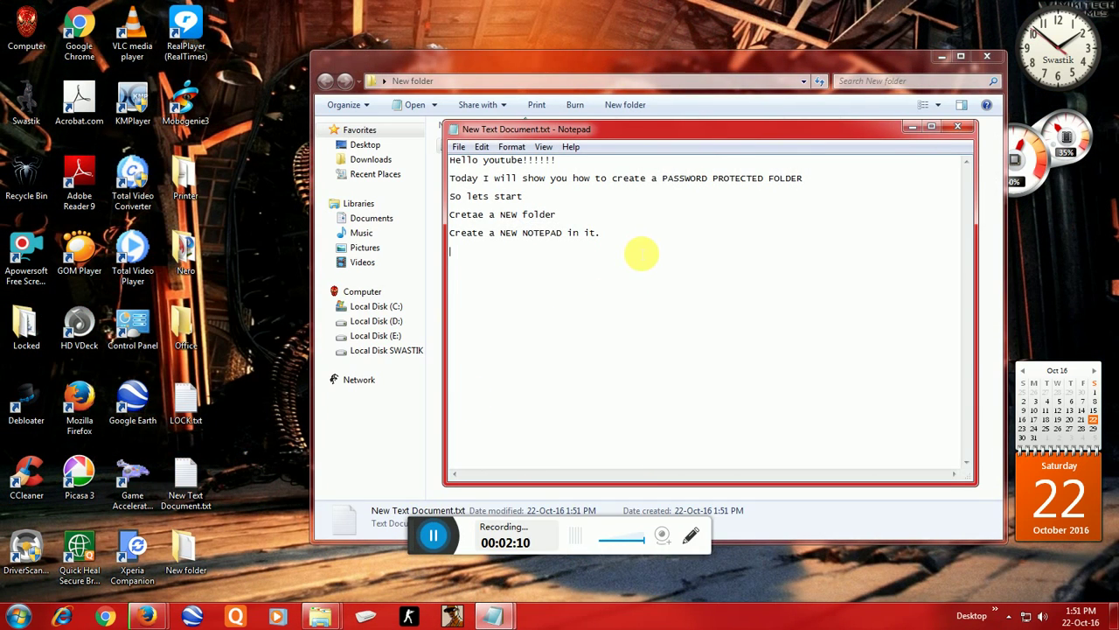
pyautogui.write('th')
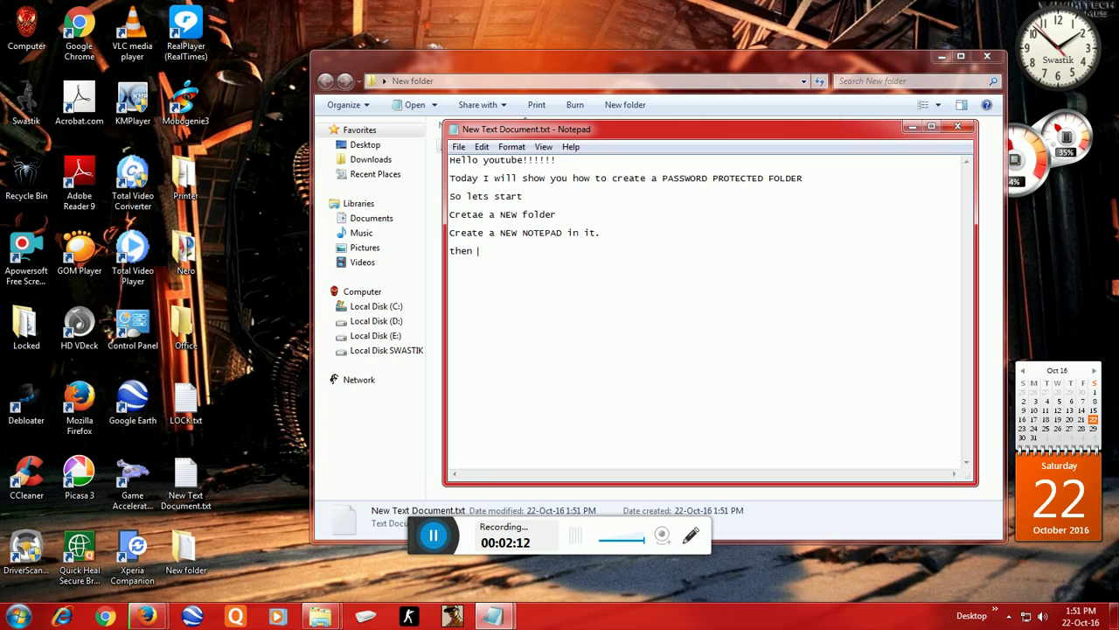
pyautogui.write('en')
pyautogui.doubleClick(453, 251)
pyautogui.write('Then open the n')
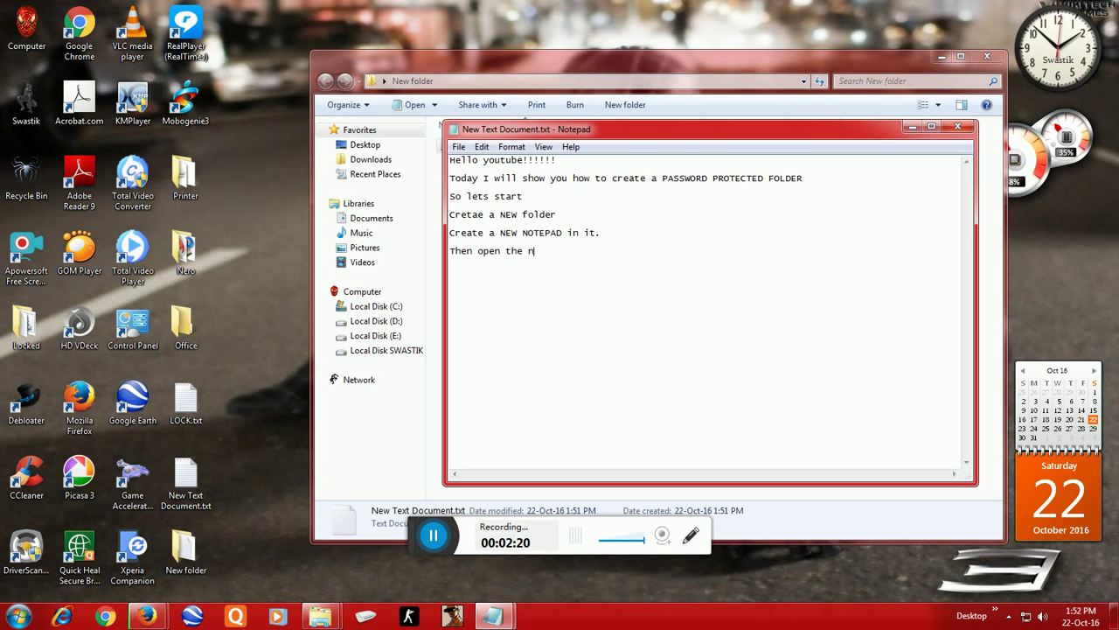
pyautogui.write('otepad...')
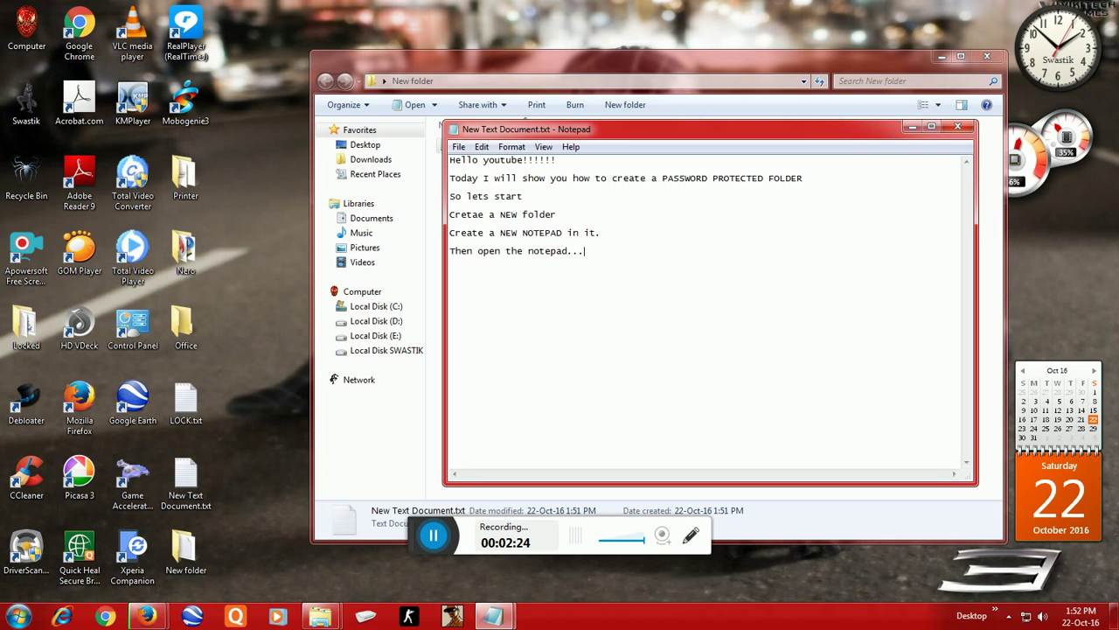
# Step: Add the lines 'Copy the text given in the link below' and 'Then paste it there...' to the notes
pyautogui.press('Return')
pyautogui.write('copy th')
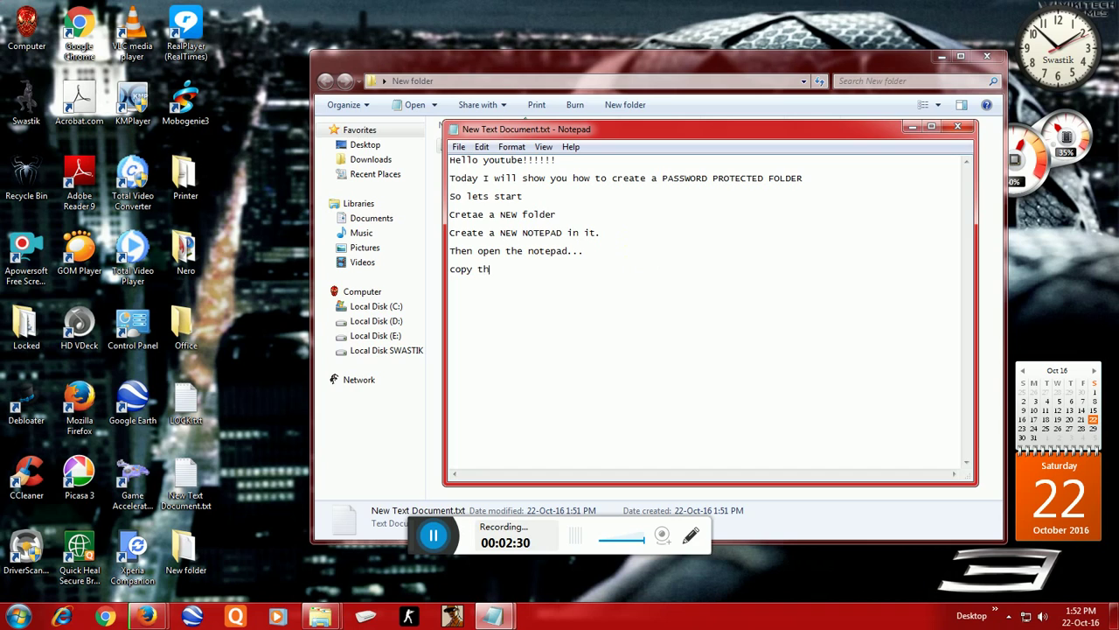
pyautogui.write('e text given ')
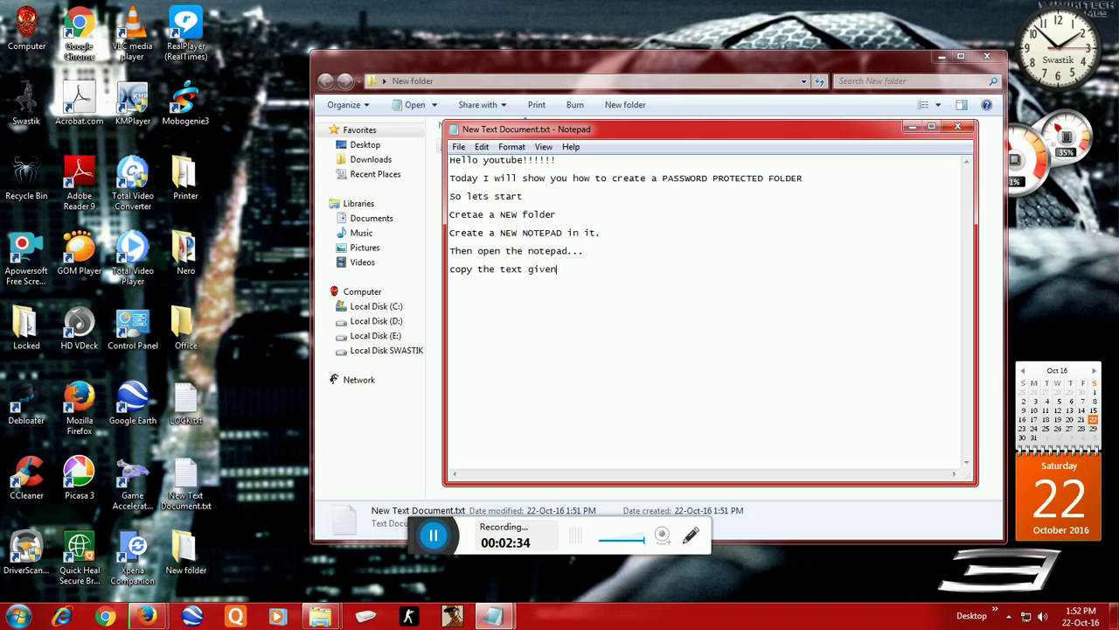
pyautogui.write('in the link b')
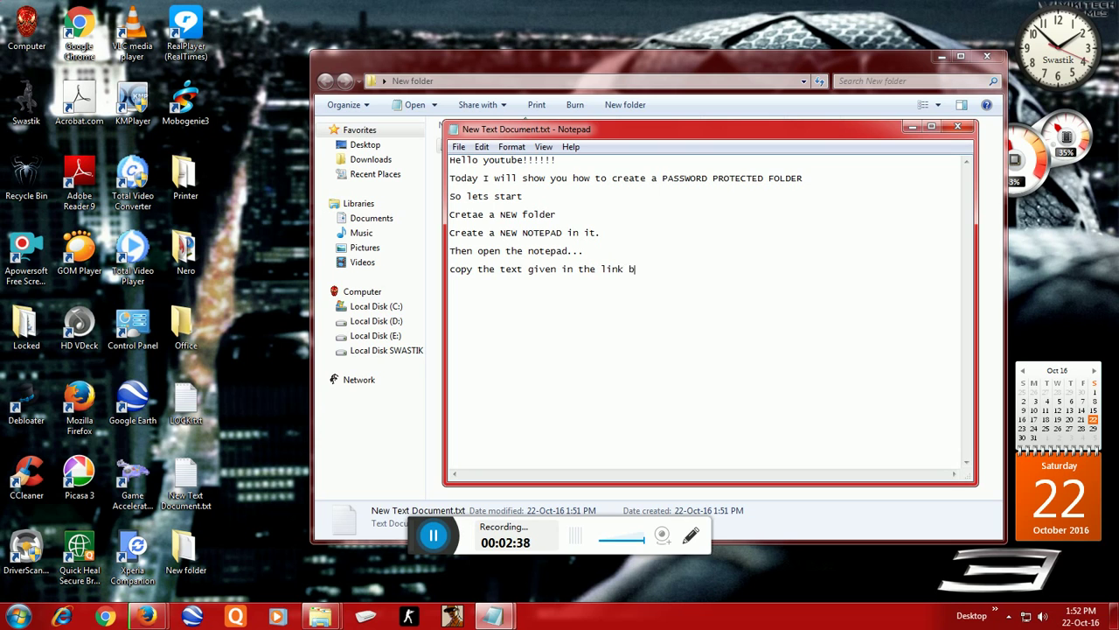
pyautogui.write('elow')
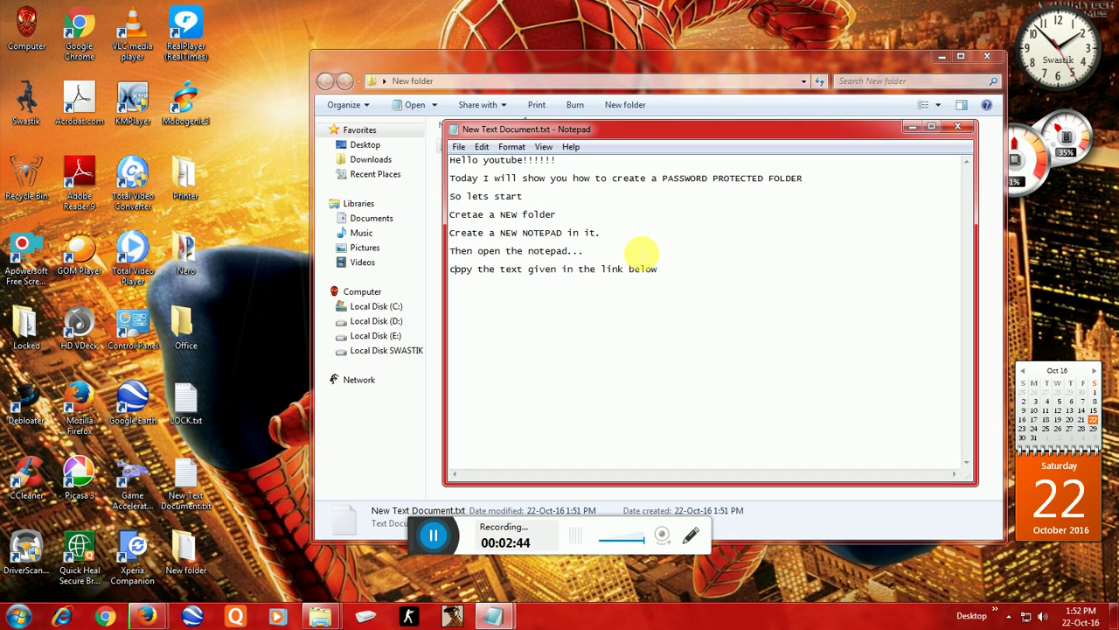
pyautogui.press('BackSpace')
pyautogui.write('C')
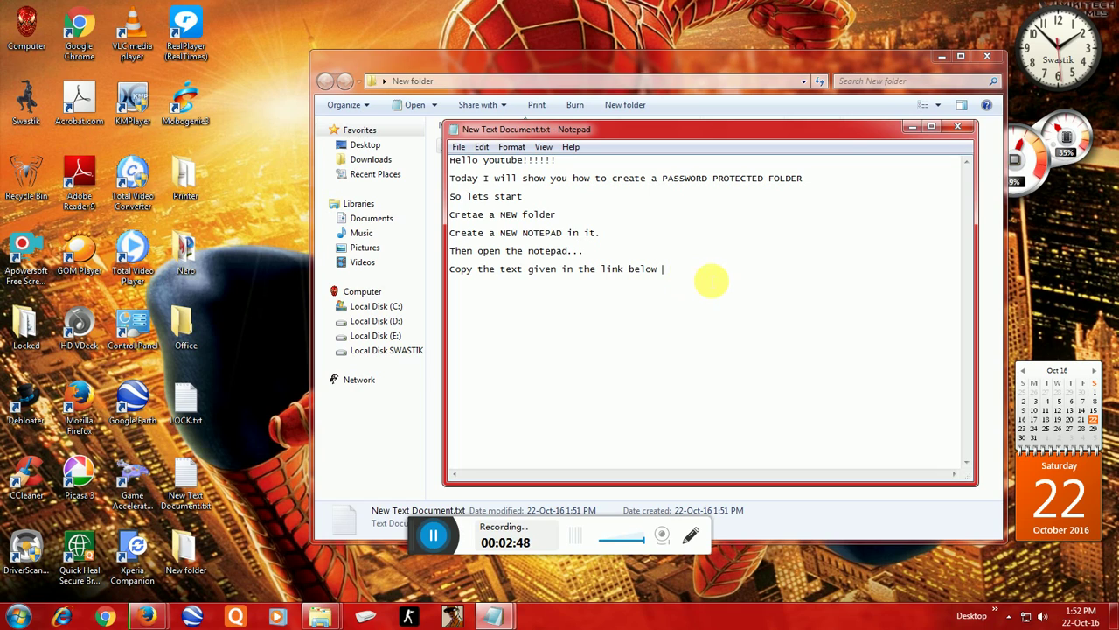
pyautogui.press('Return')
pyautogui.write('Th')
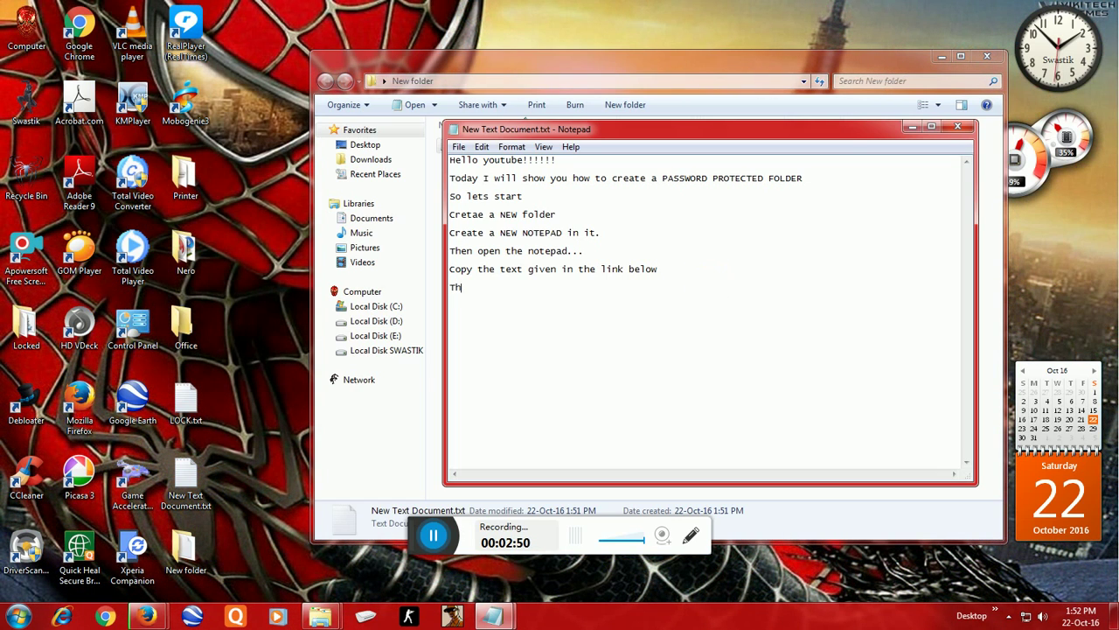
pyautogui.write('en pa')
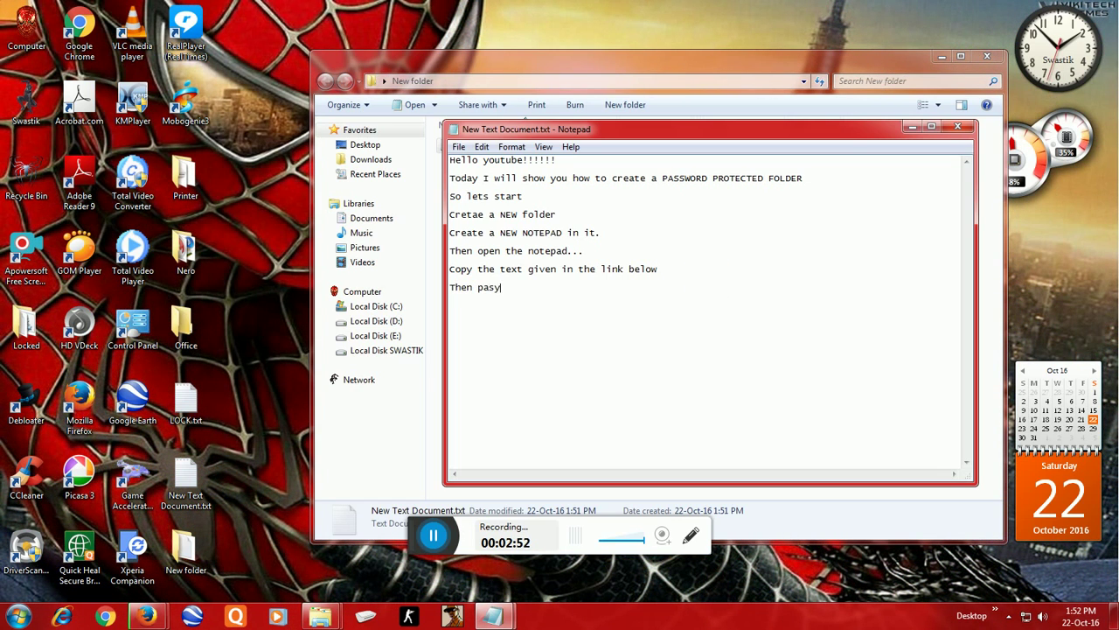
pyautogui.write('stw')
pyautogui.press('BackSpace')
pyautogui.write('e ')
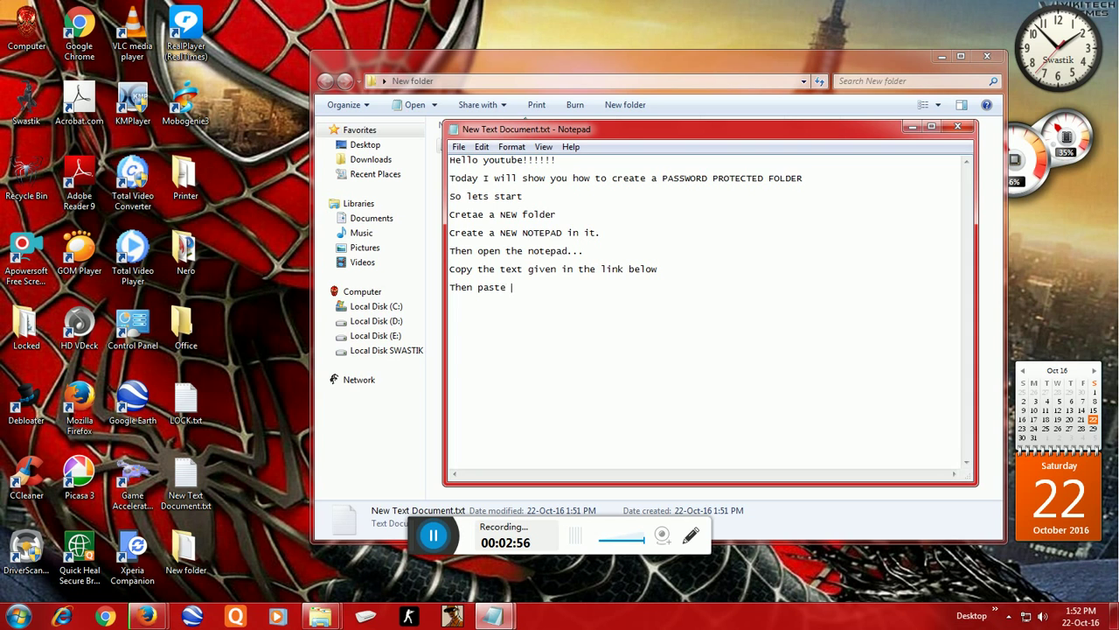
pyautogui.write('it there...')
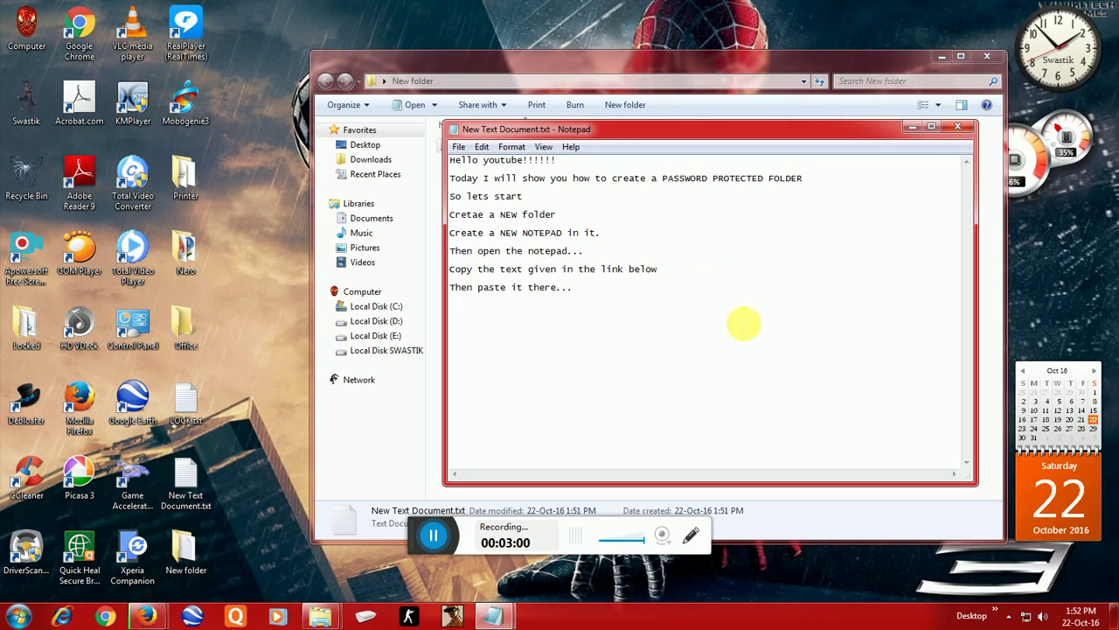
# Step: Cut the whole batch script from LOCK.txt, close it unsaved, and paste it into New Text Document.txt
pyautogui.click(912, 126)
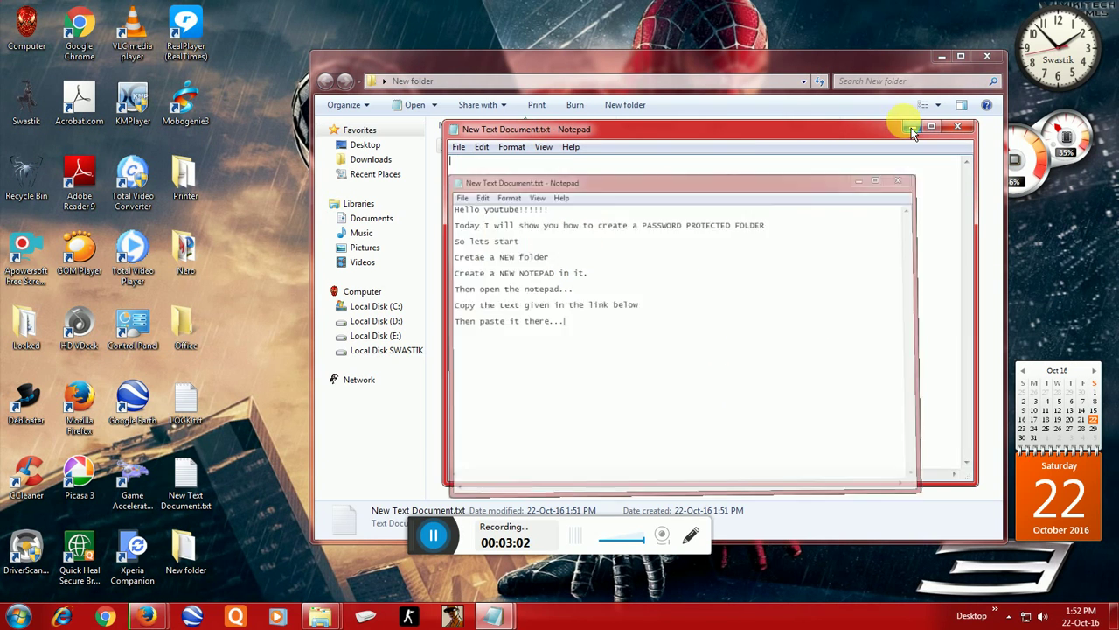
pyautogui.doubleClick(207, 411)
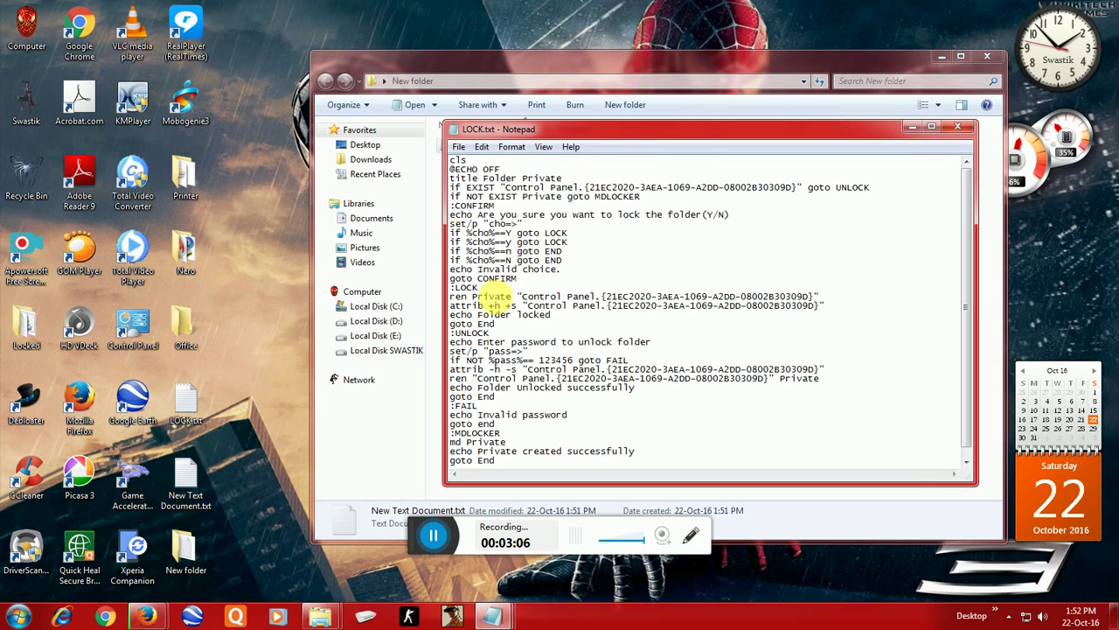
pyautogui.hotkey('ctrl', 'a')
pyautogui.rightClick(512, 266)
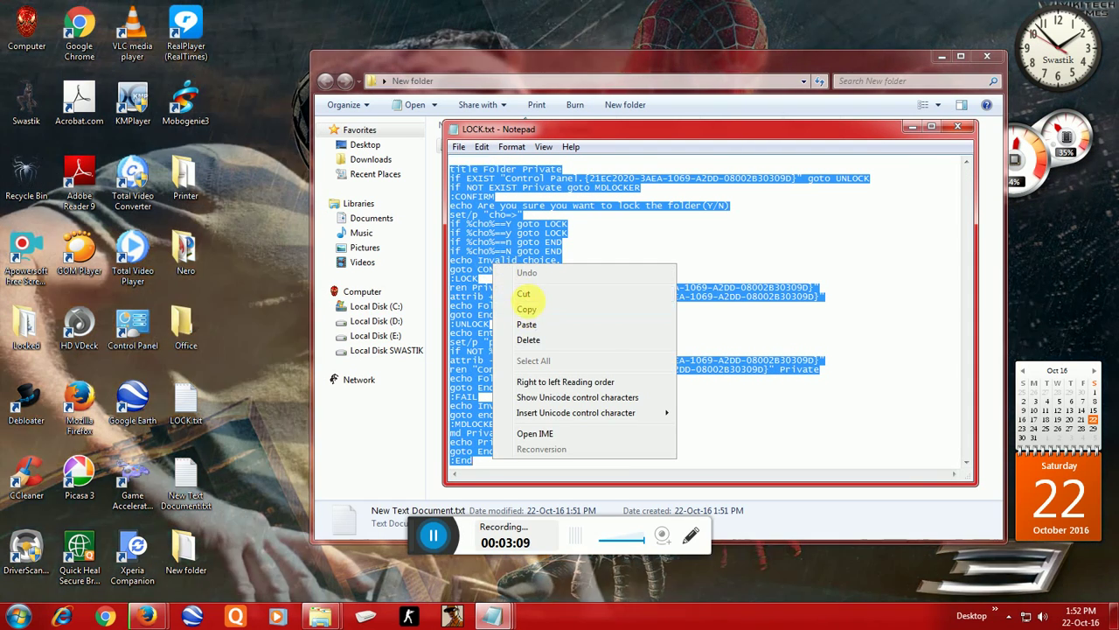
pyautogui.click(523, 294)
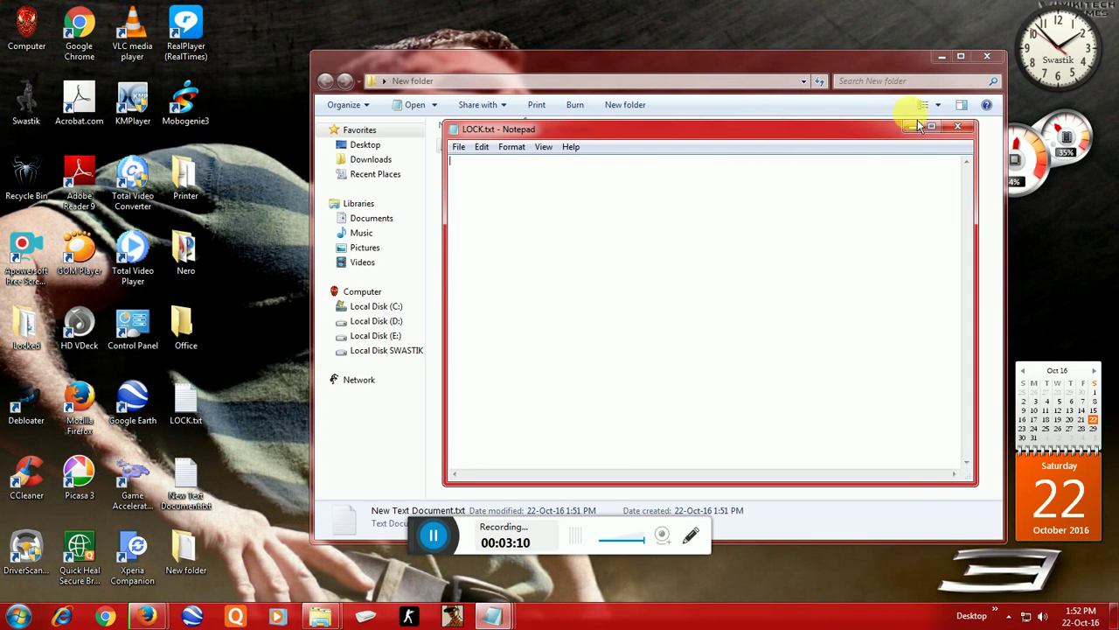
pyautogui.click(968, 129)
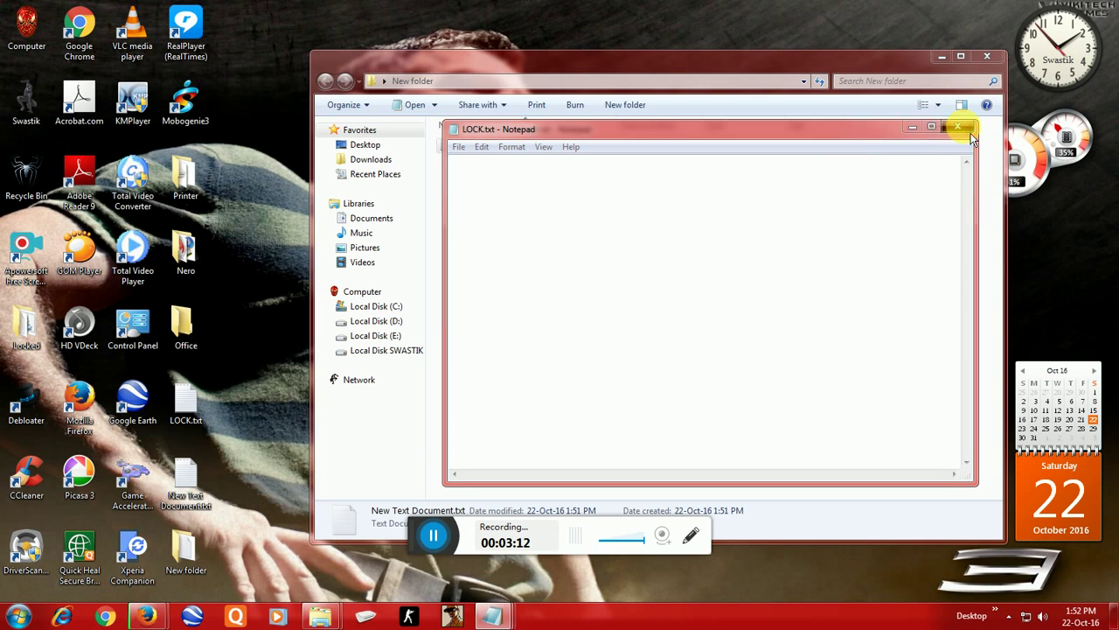
pyautogui.click(660, 315)
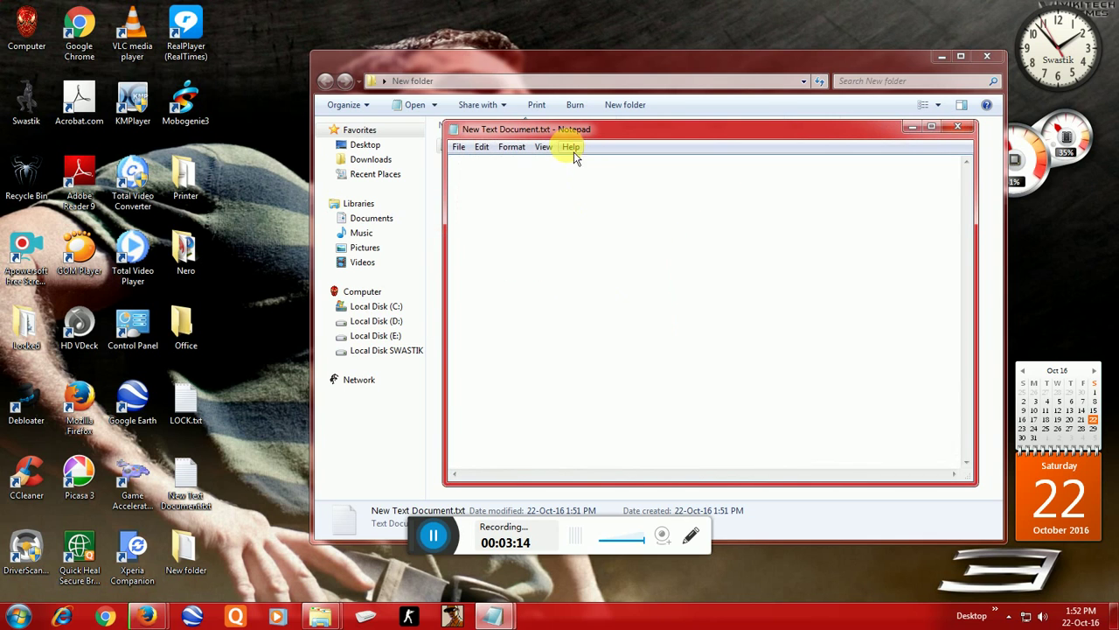
pyautogui.rightClick(570, 196)
pyautogui.click(600, 253)
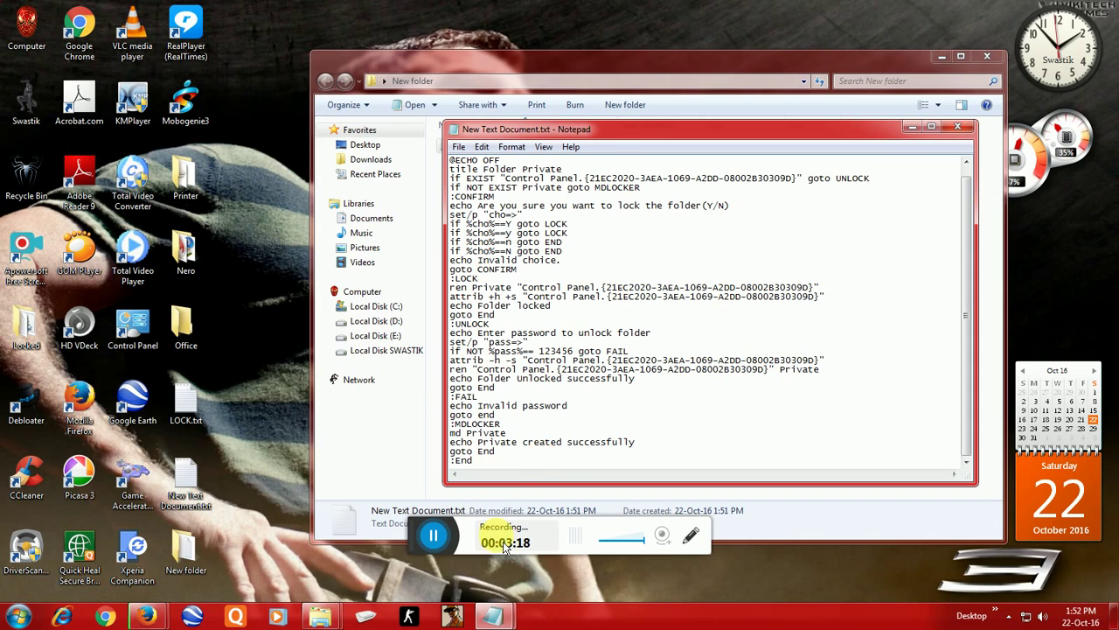
pyautogui.moveTo(492, 617)
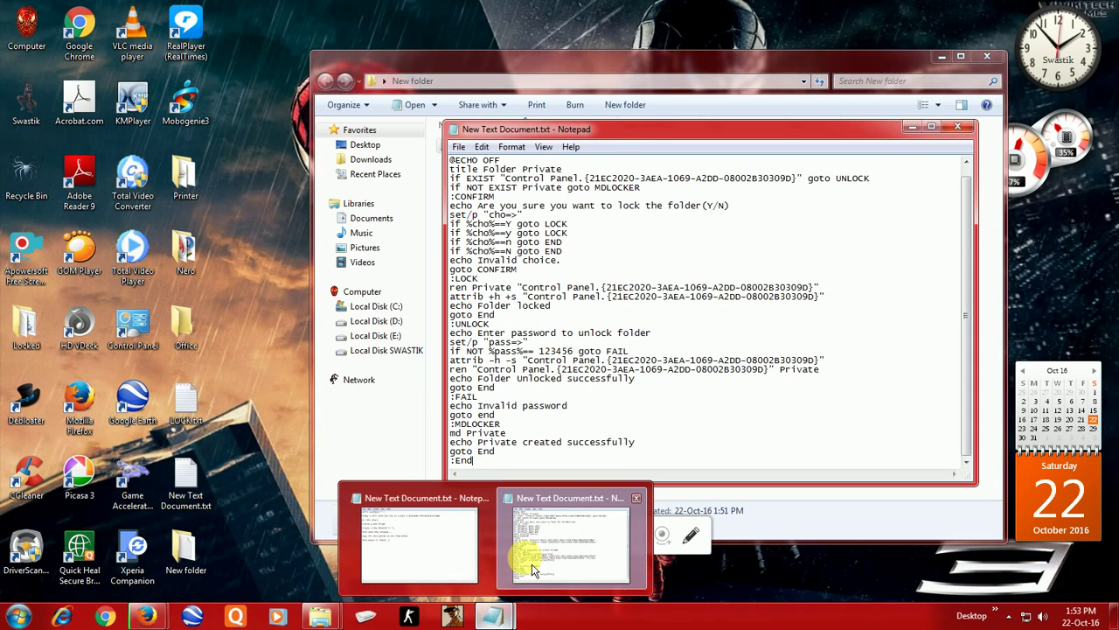
pyautogui.click(453, 545)
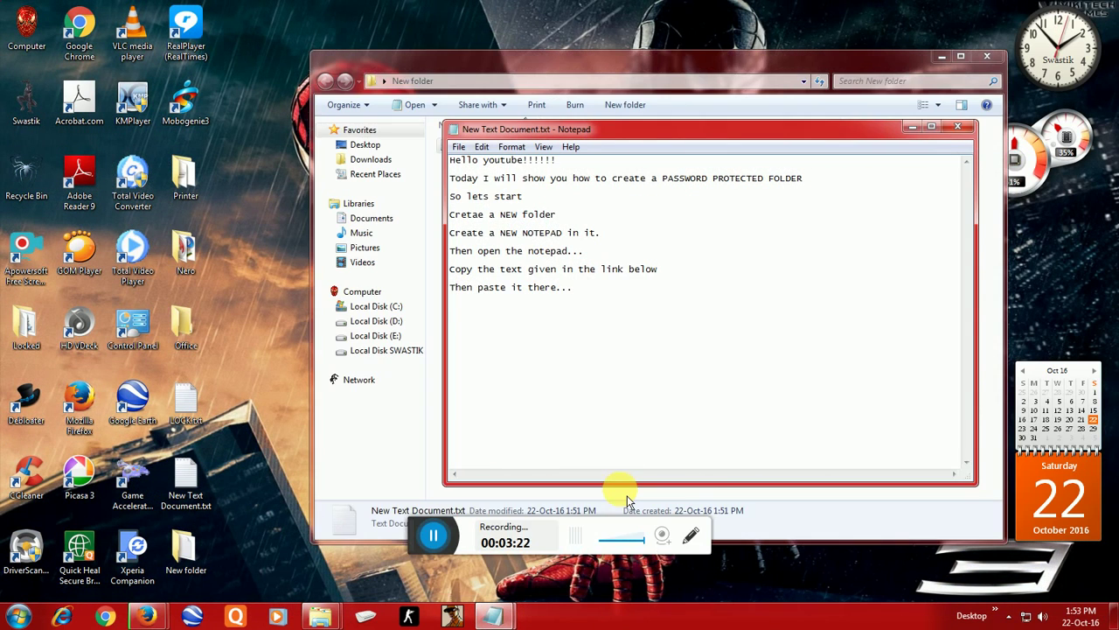
pyautogui.write('After ')
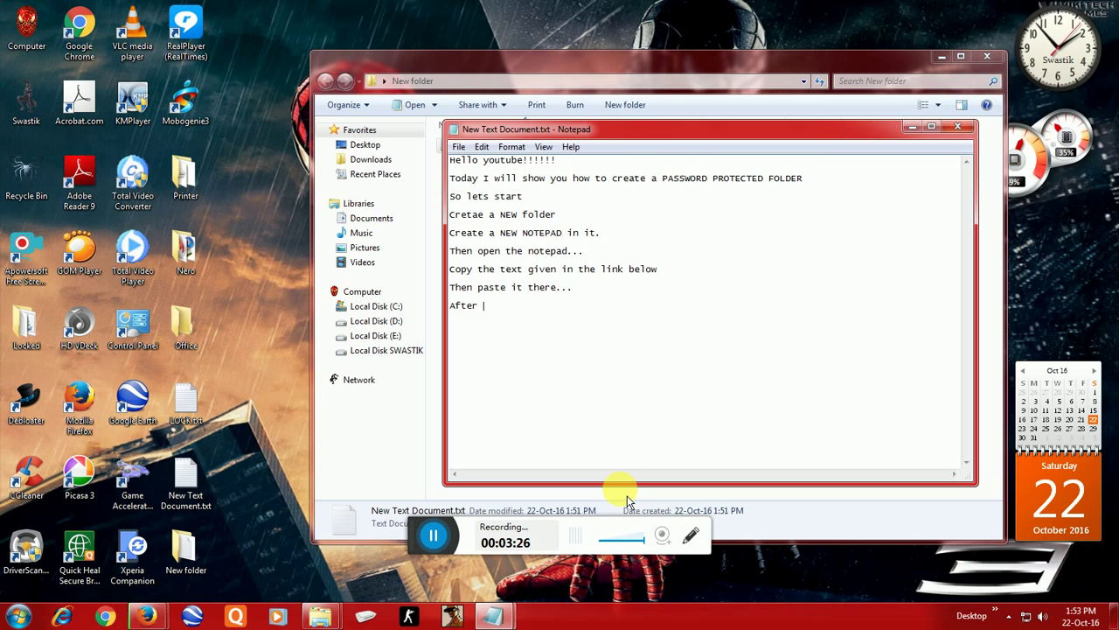
pyautogui.write('pasting')
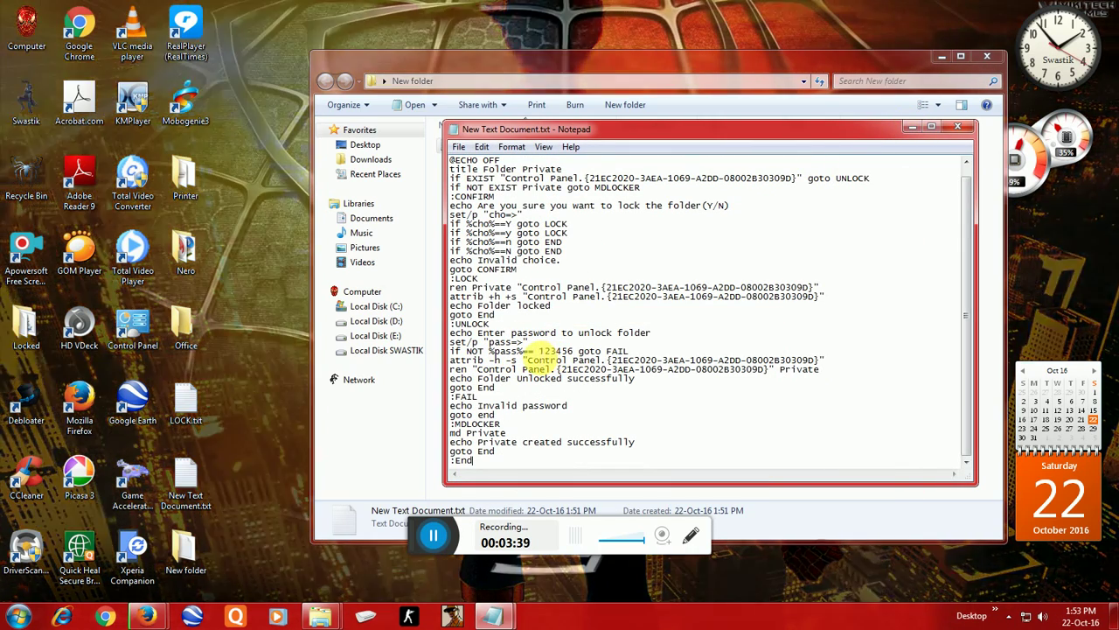
pyautogui.moveTo(540, 352); pyautogui.dragTo(577, 351)
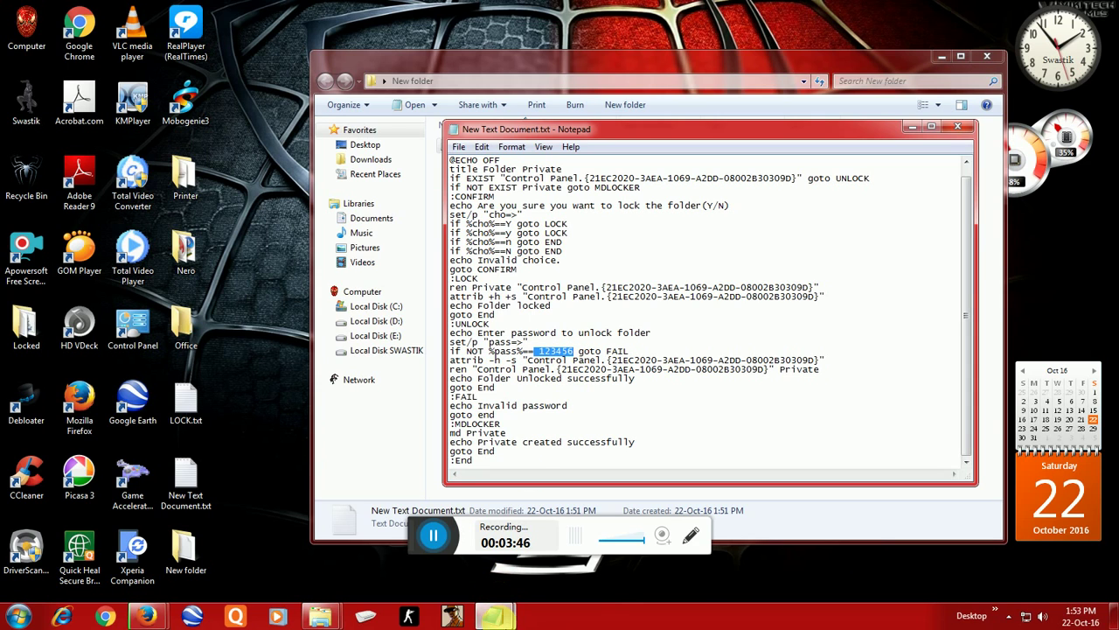
pyautogui.moveTo(495, 617)
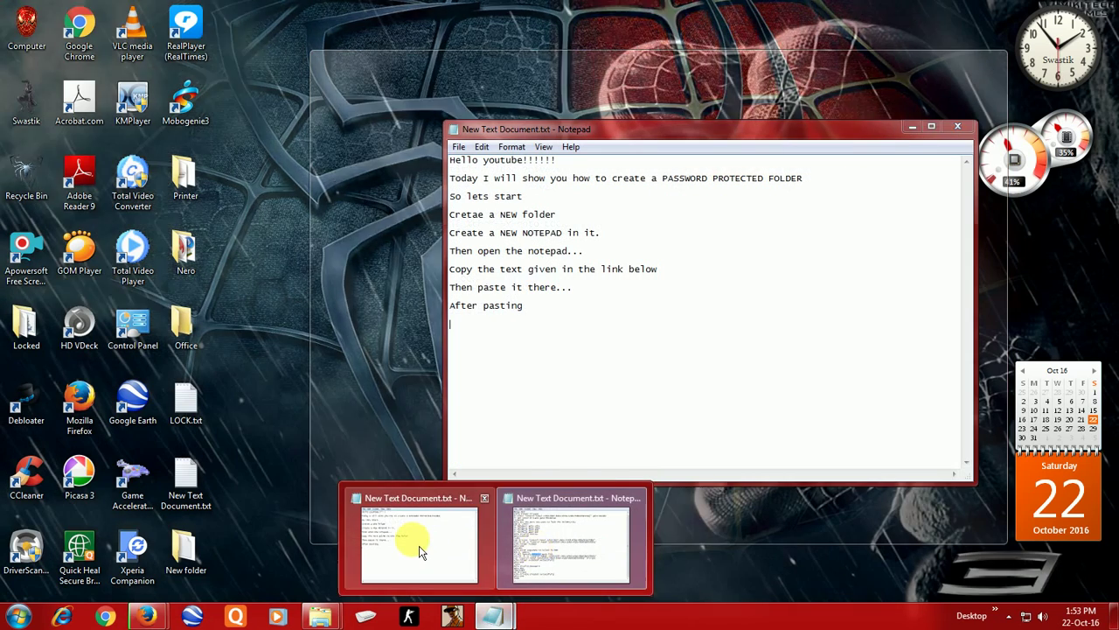
pyautogui.click(411, 507)
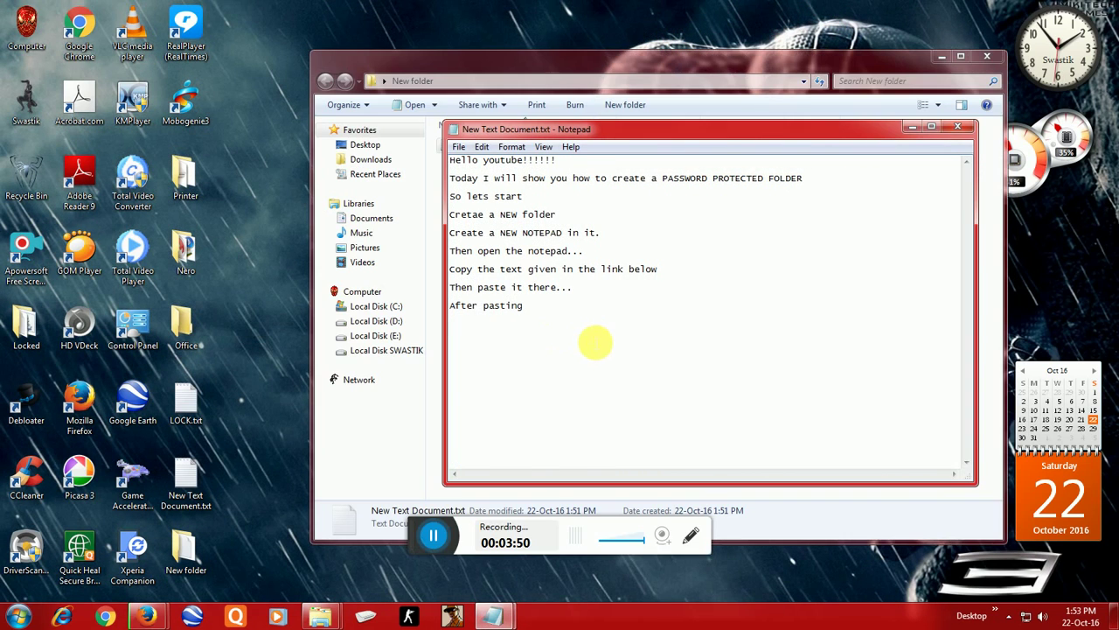
pyautogui.write('FO')
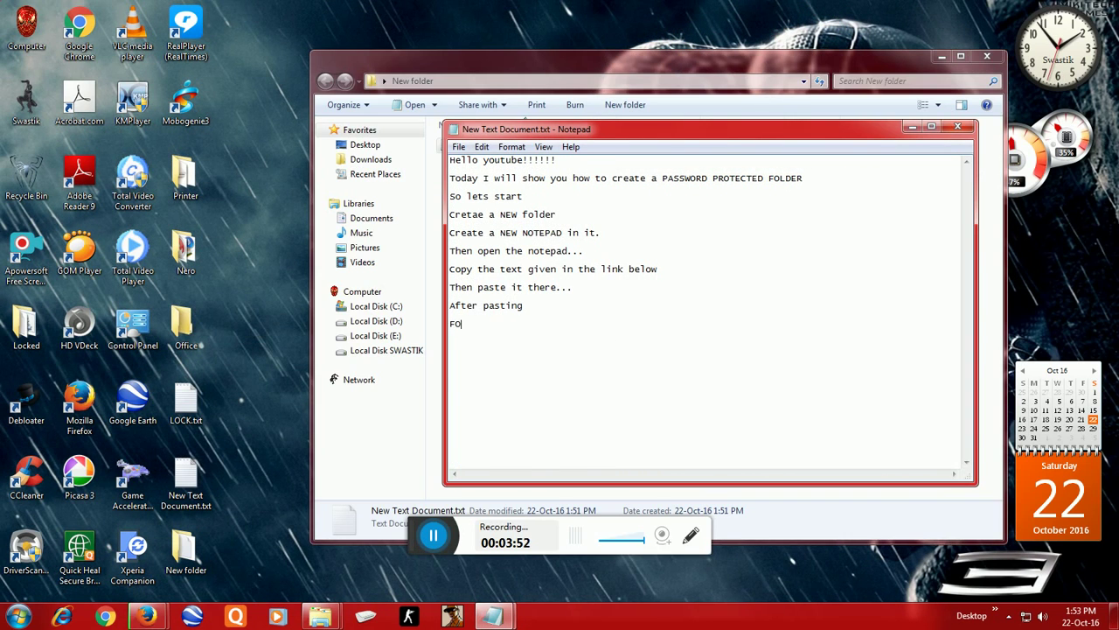
pyautogui.write('LLOW ME.')
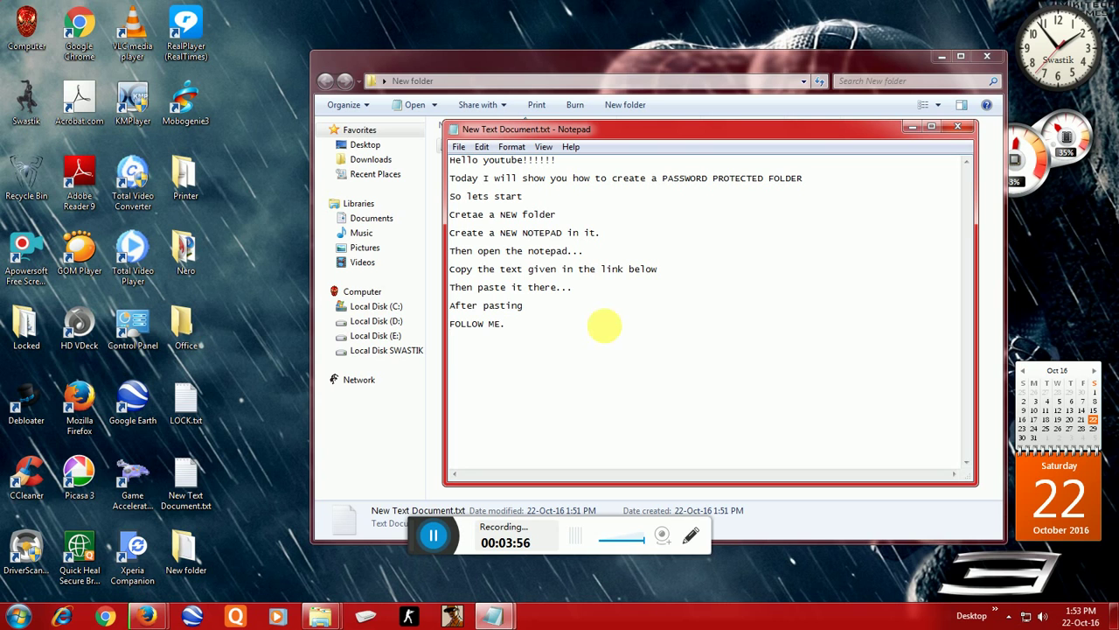
pyautogui.press('Return')
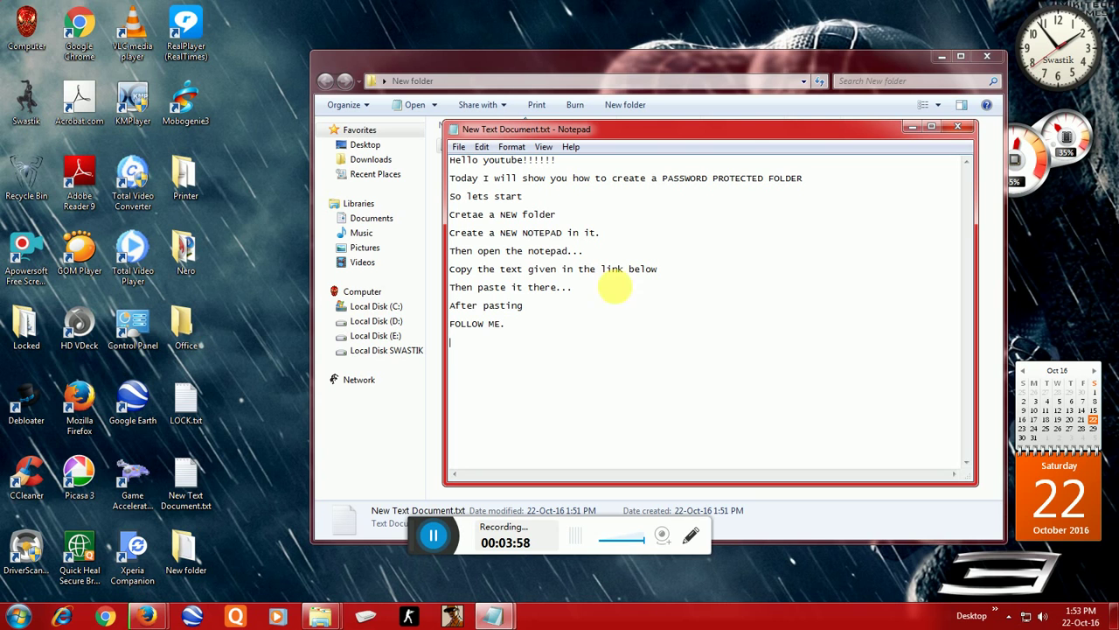
pyautogui.hotkey('ctrl', 'a')
pyautogui.hotkey('ctrl', 'v')
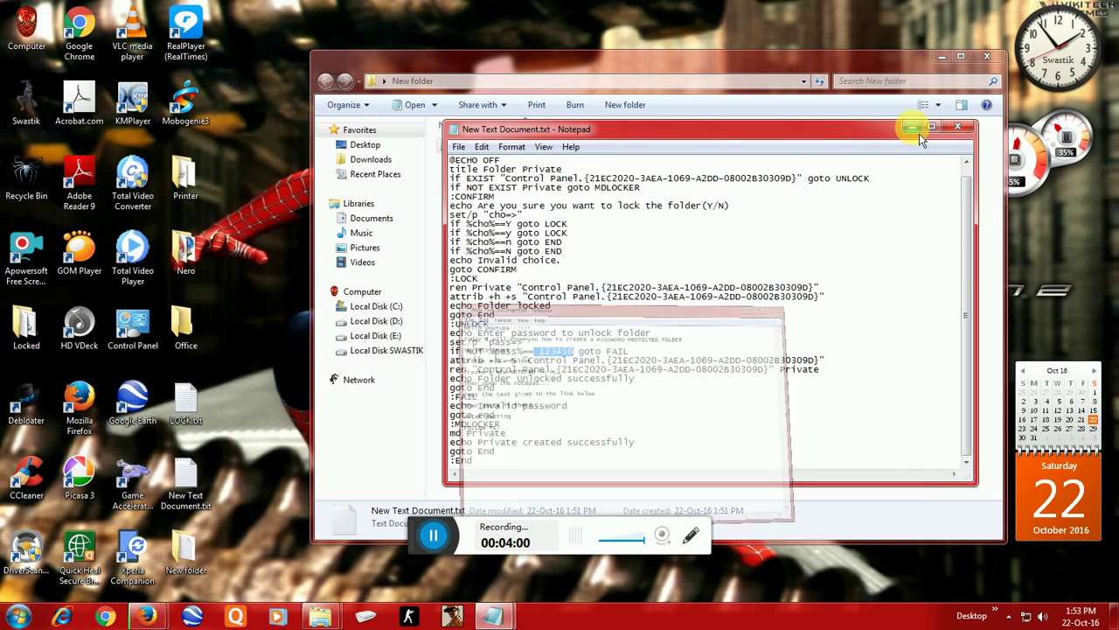
pyautogui.moveTo(577, 350); pyautogui.dragTo(533, 354)
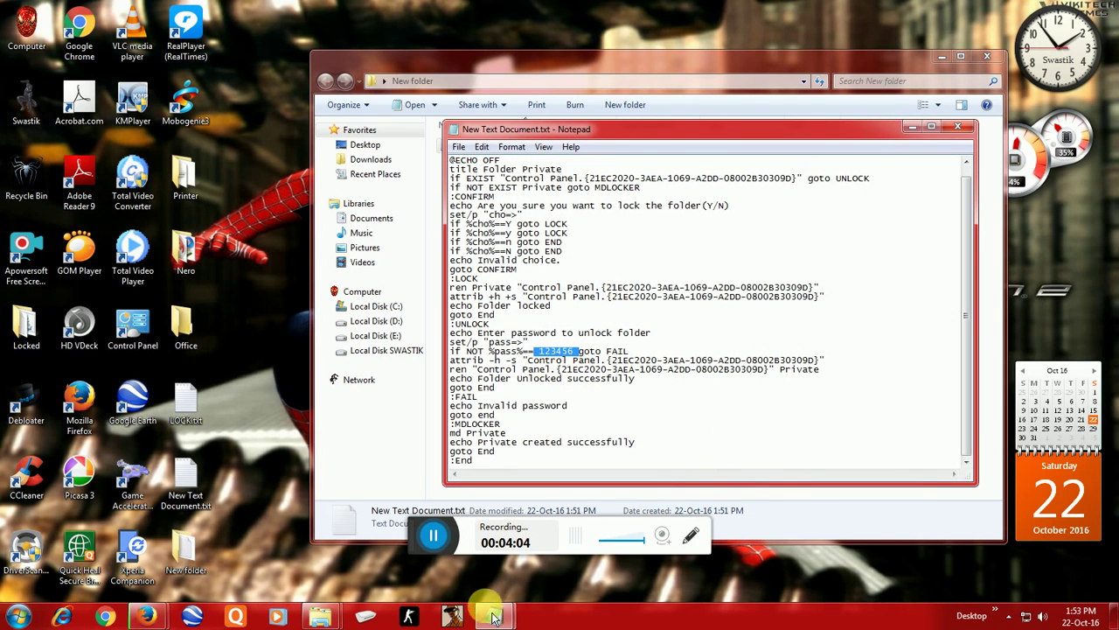
# Step: Add the line 'There type your desired PASSWORD..' to the notes
pyautogui.moveTo(493, 617)
pyautogui.click(484, 567)
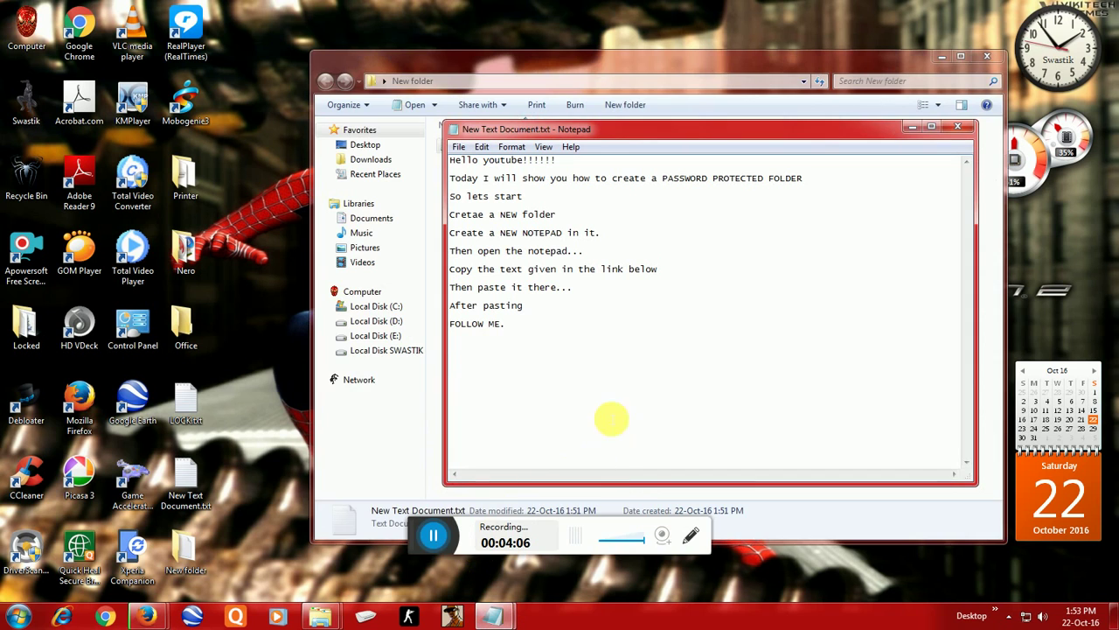
pyautogui.write('T')
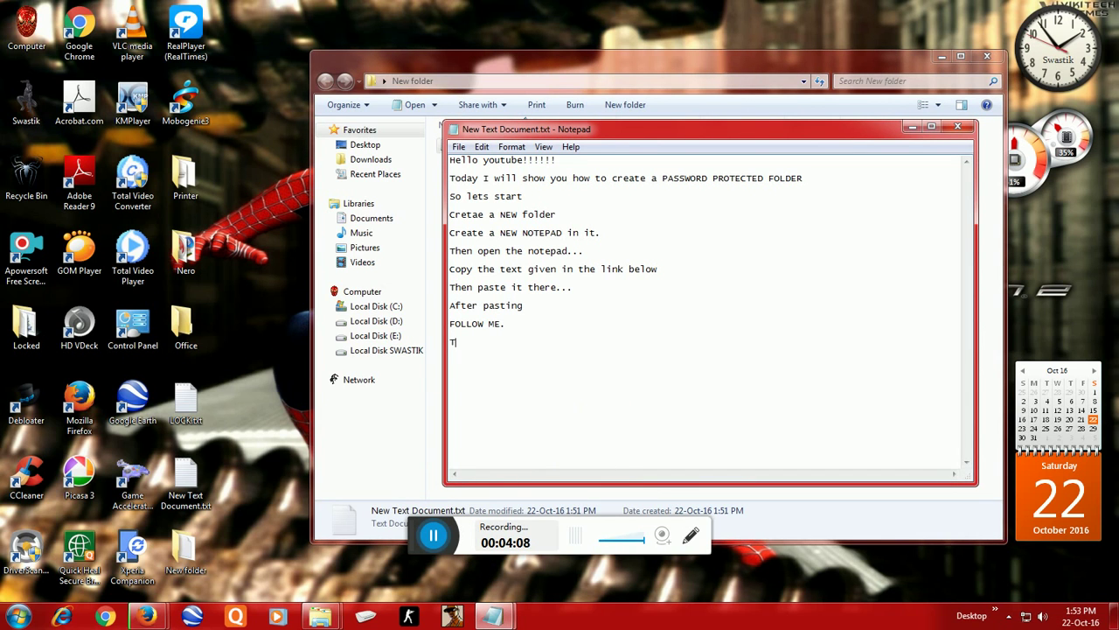
pyautogui.write('hreere ty')
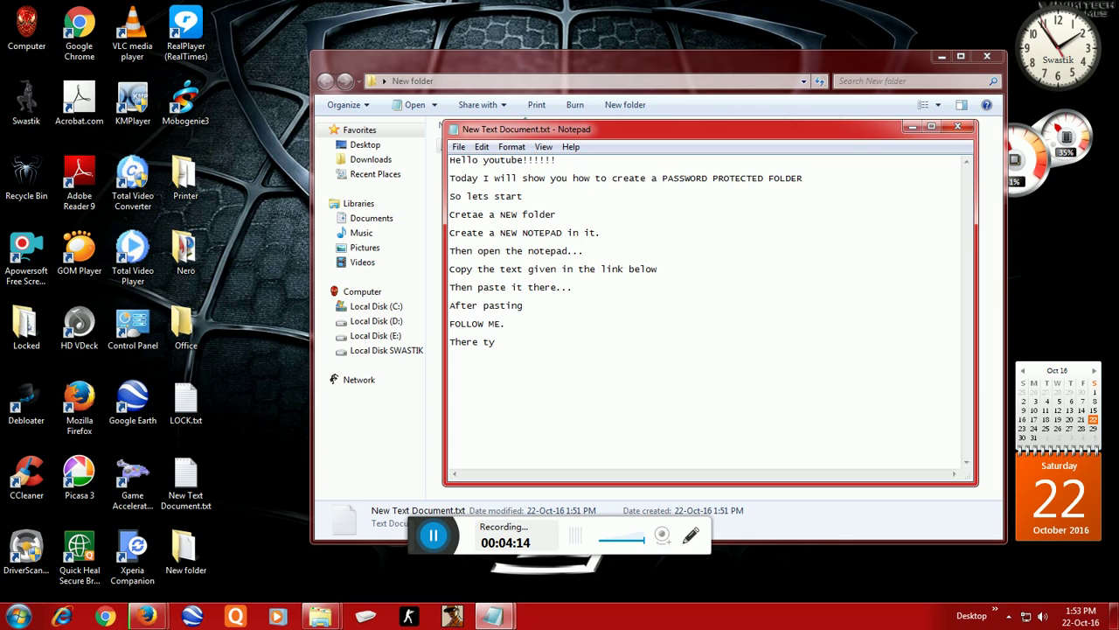
pyautogui.write('pe yout')
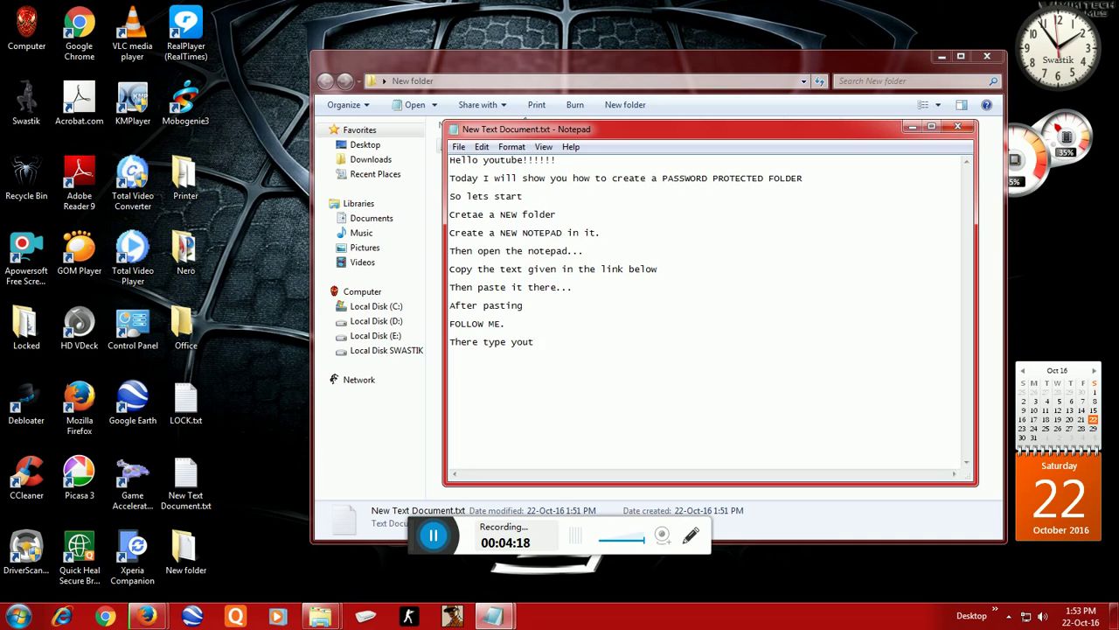
pyautogui.press('BackSpace')
pyautogui.write('r de')
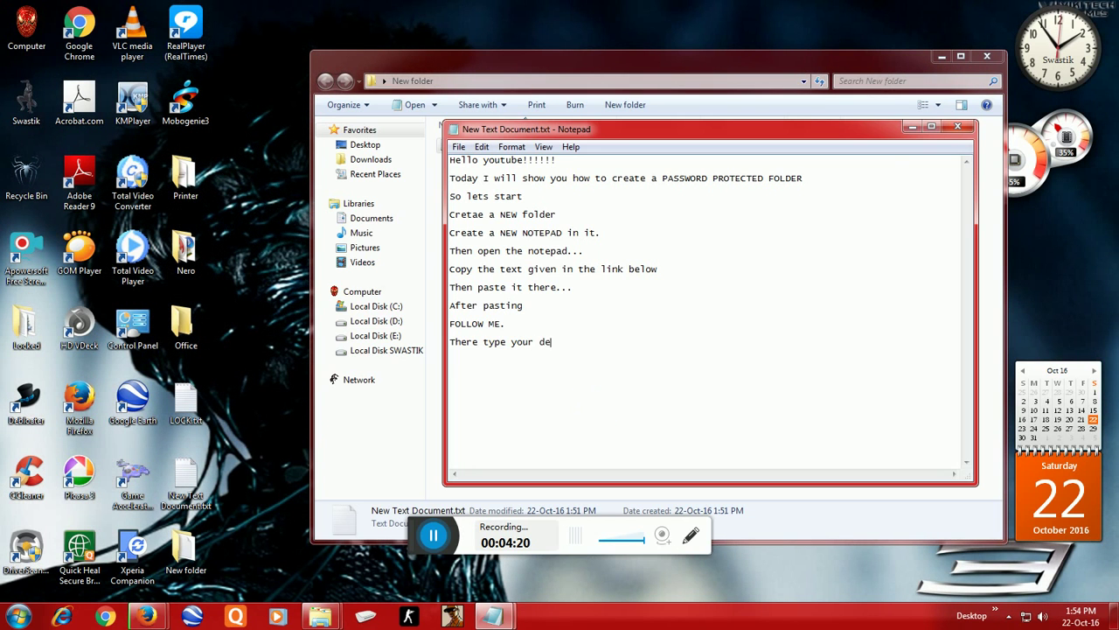
pyautogui.write('sired ')
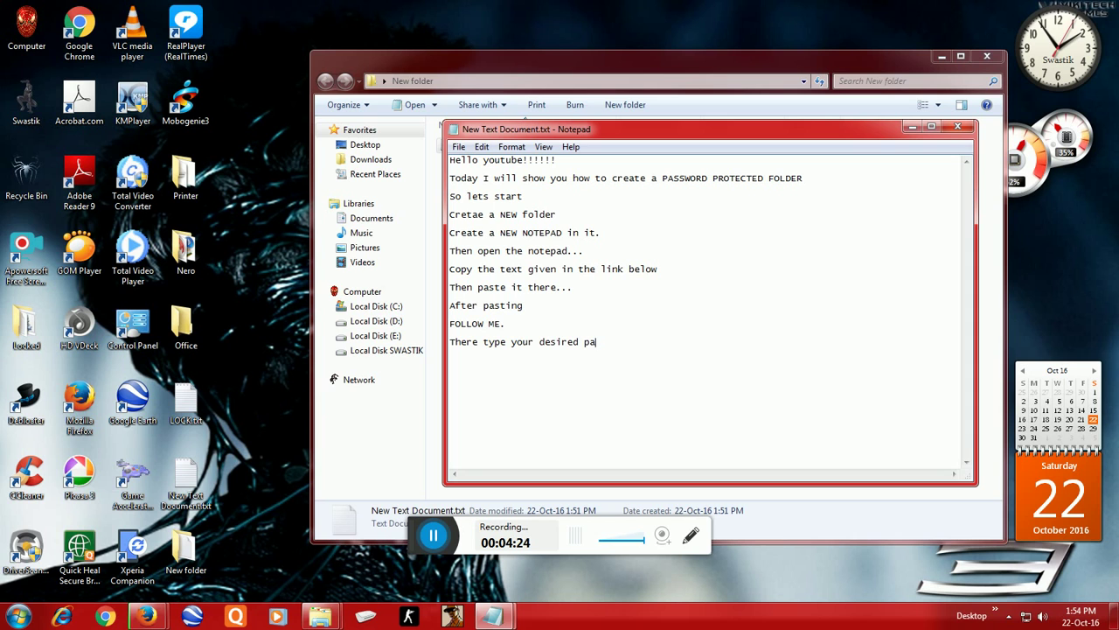
pyautogui.write('pa')
pyautogui.press('BackSpace')
pyautogui.press('BackSpace')
pyautogui.write('PASSWOR')
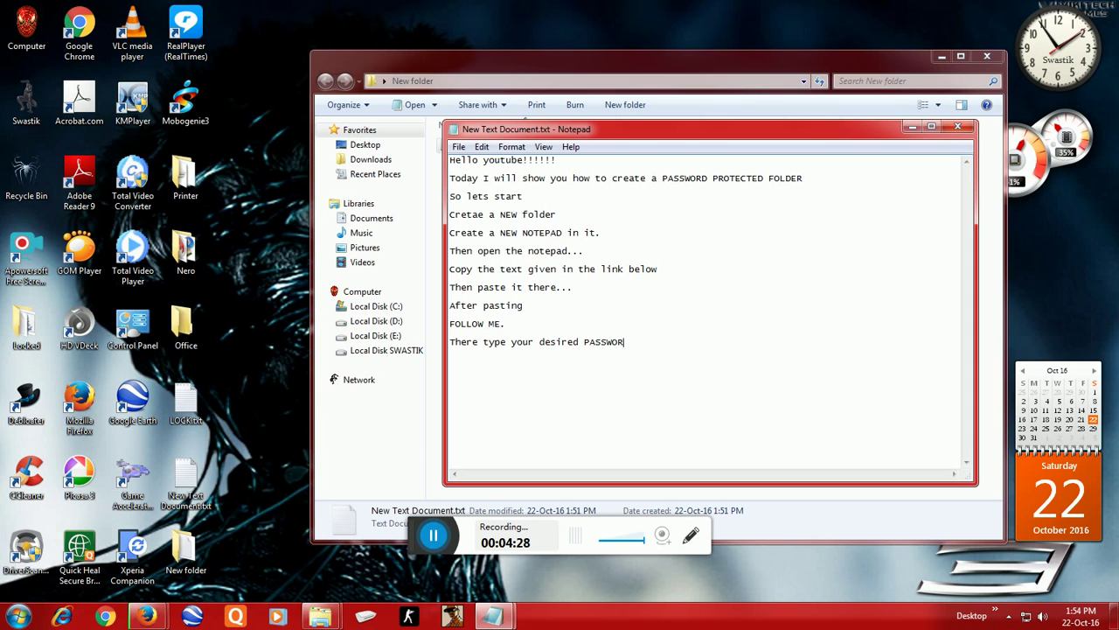
pyautogui.write('D..')
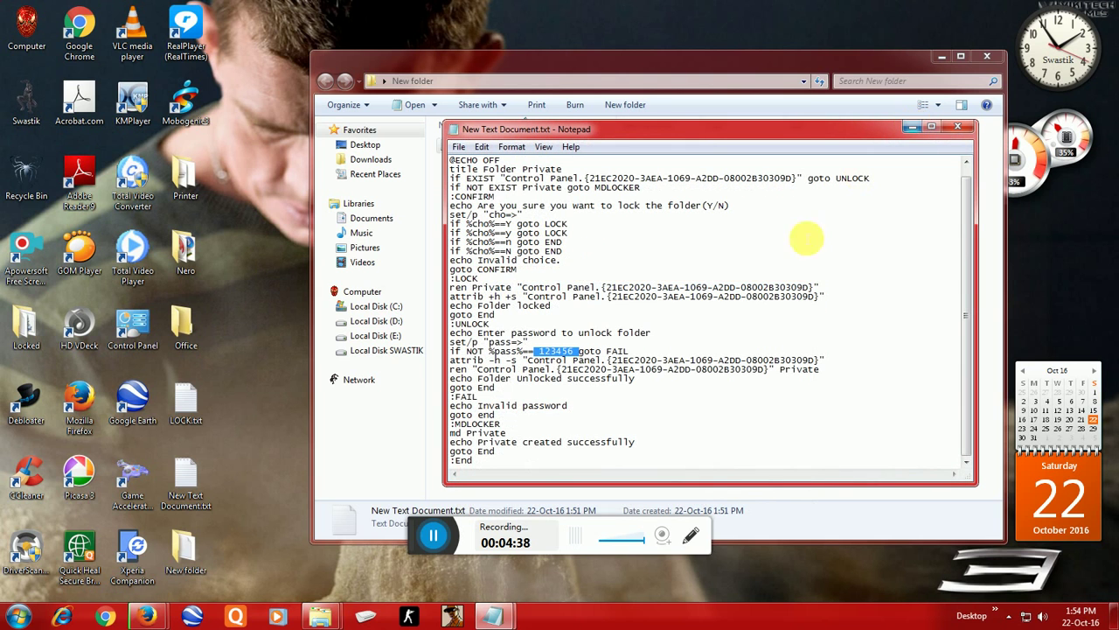
pyautogui.click(434, 535)
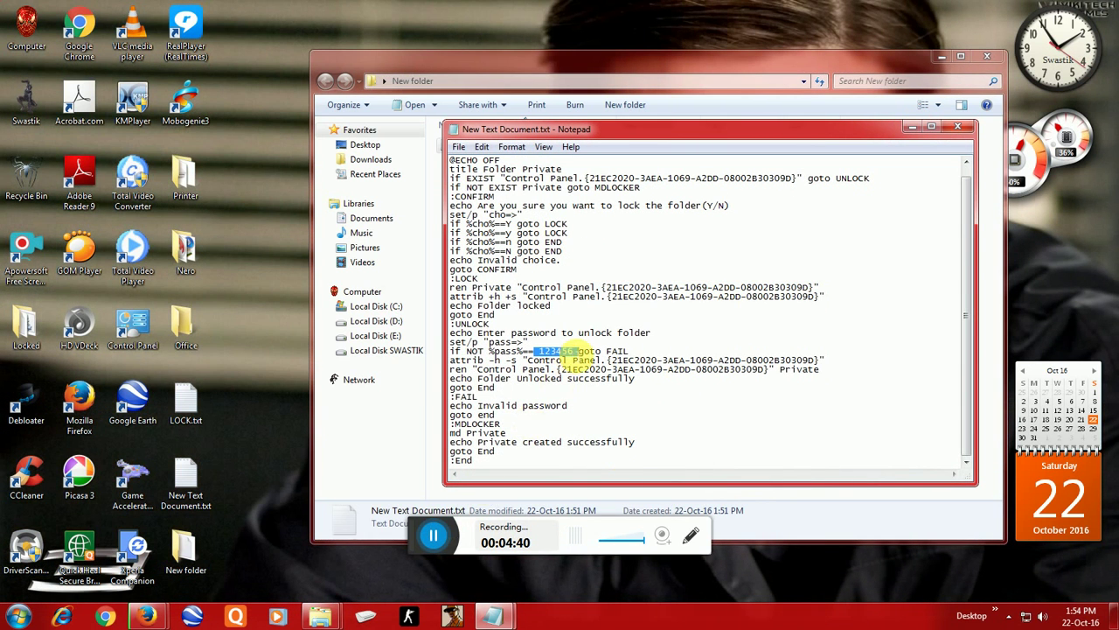
pyautogui.press('BackSpace')
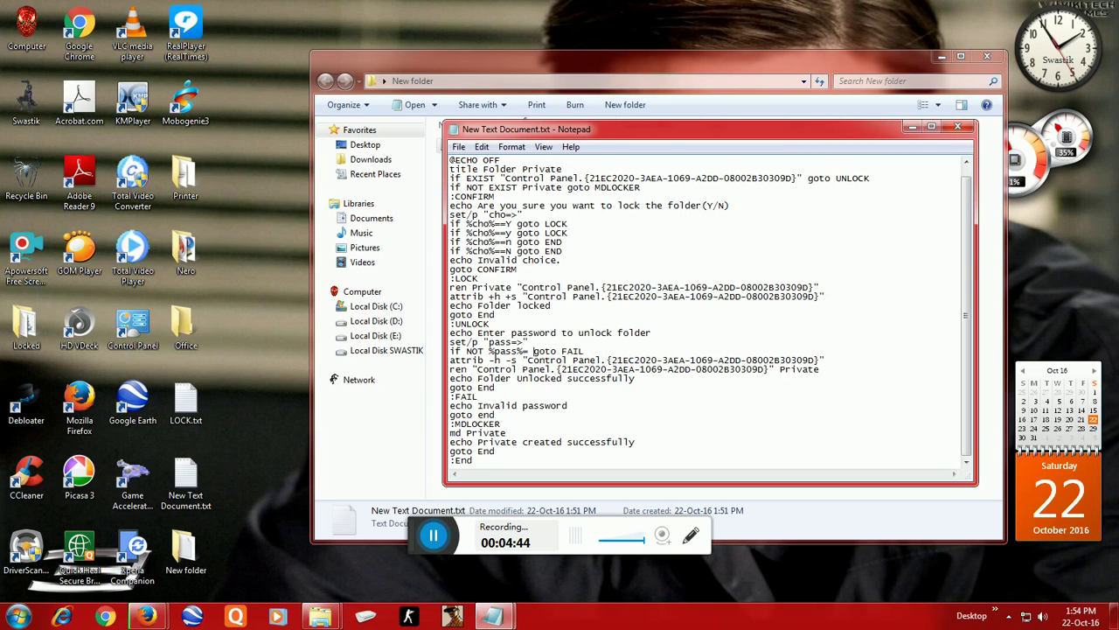
pyautogui.write('0000')
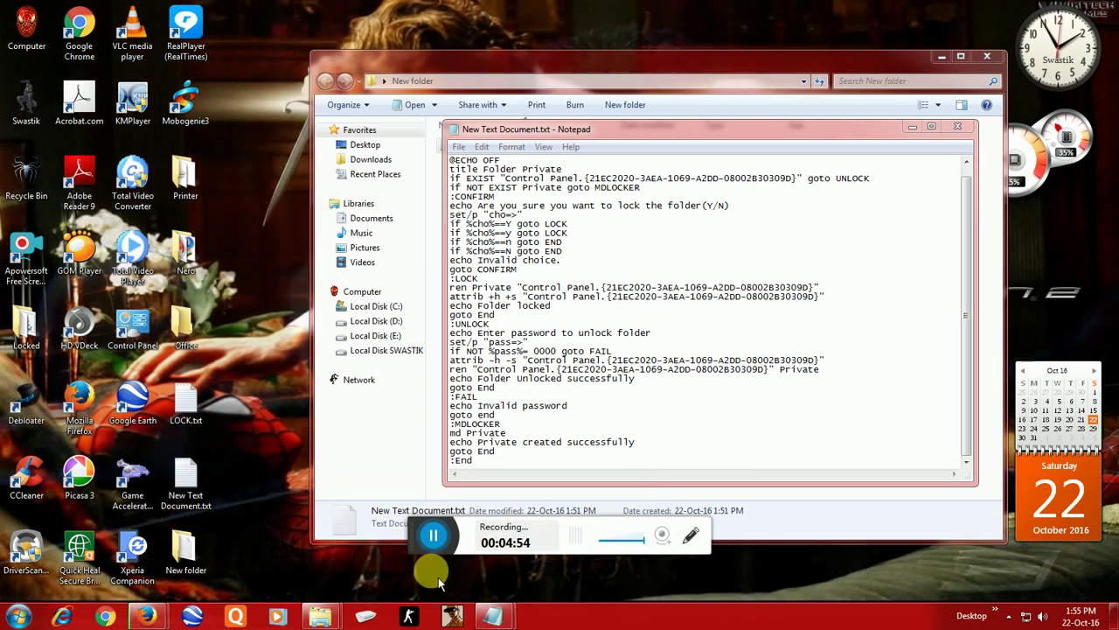
# Step: Start a new 'Then save it' line below the PASSWORD line in the notes
pyautogui.moveTo(514, 620)
pyautogui.click(425, 553)
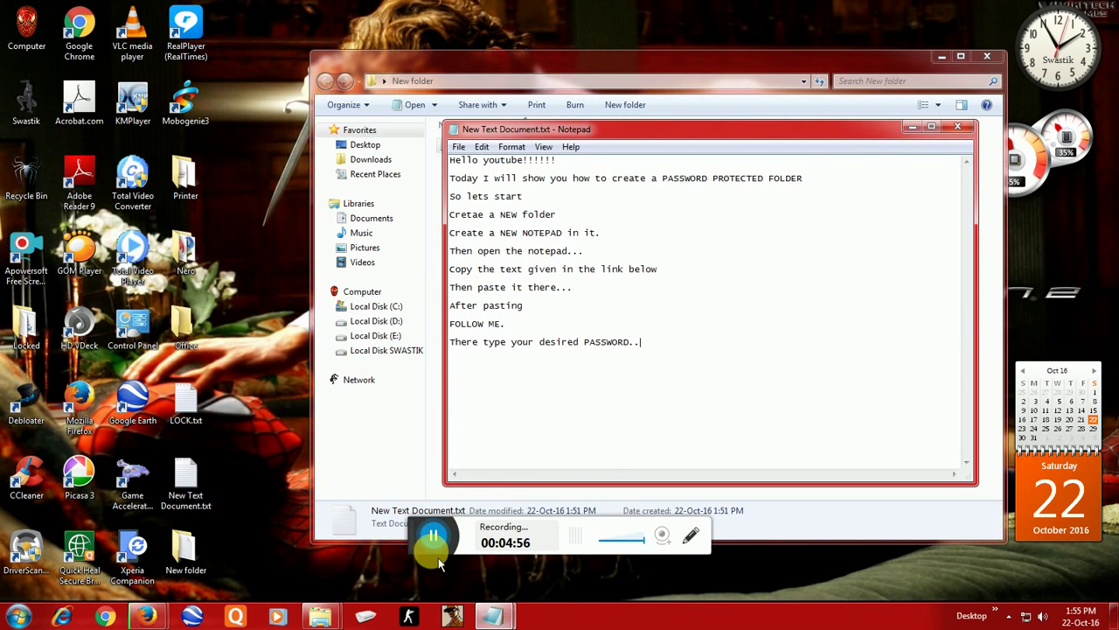
pyautogui.press('Return')
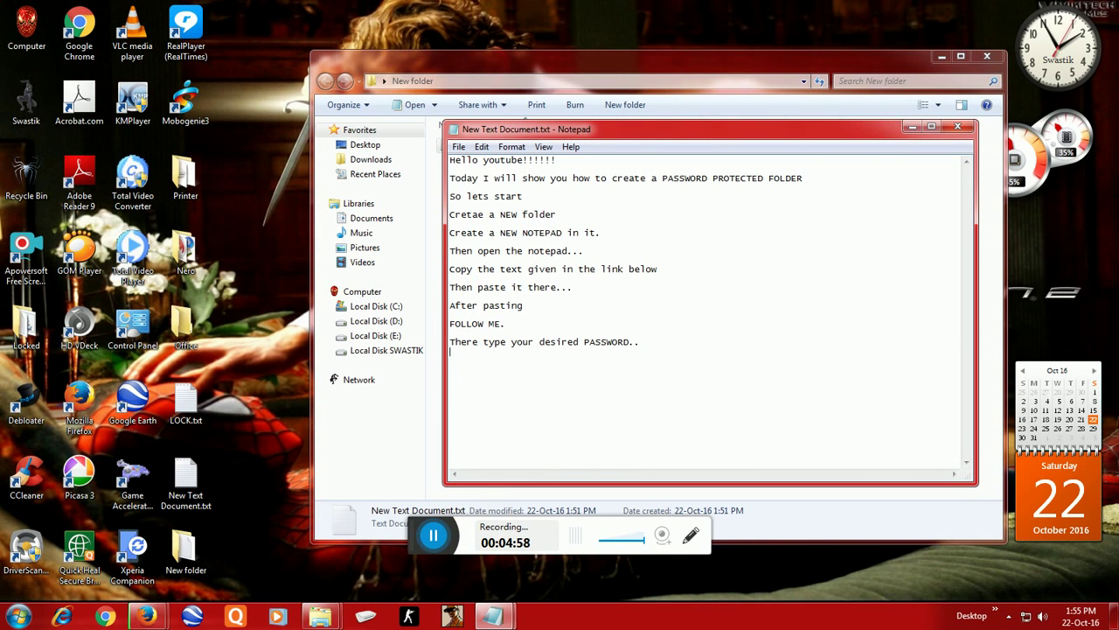
pyautogui.write('t')
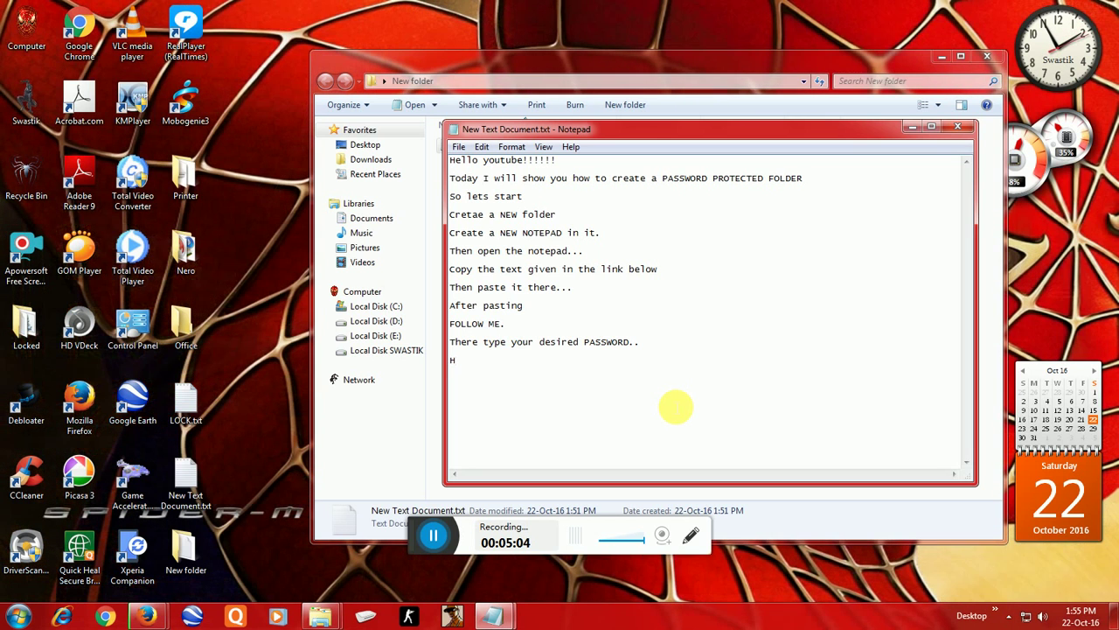
pyautogui.write('T')
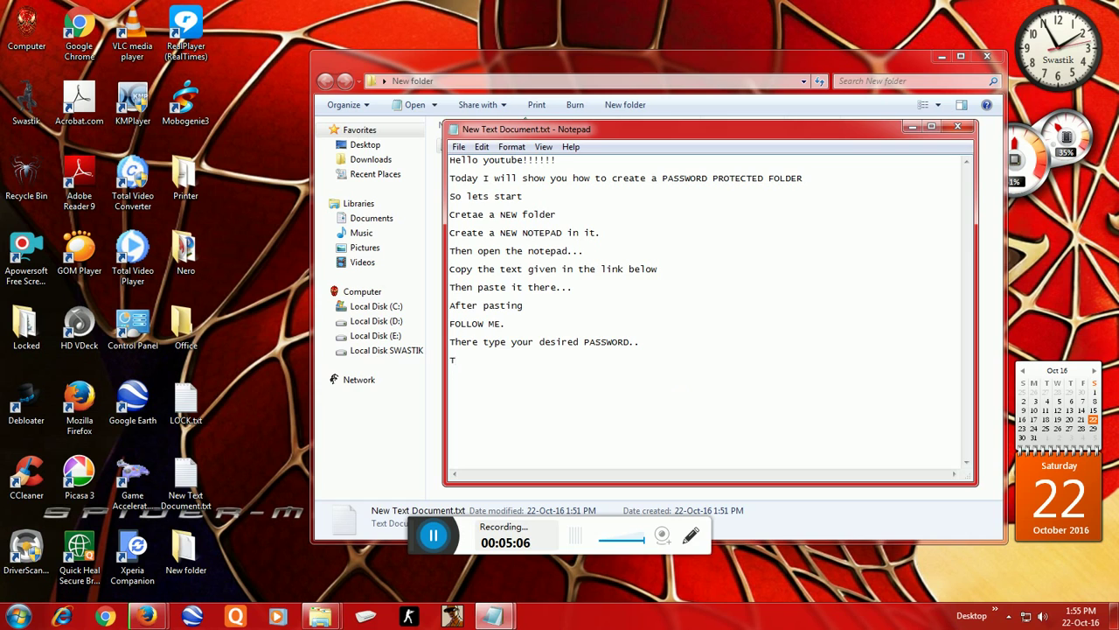
pyautogui.write('hen save it')
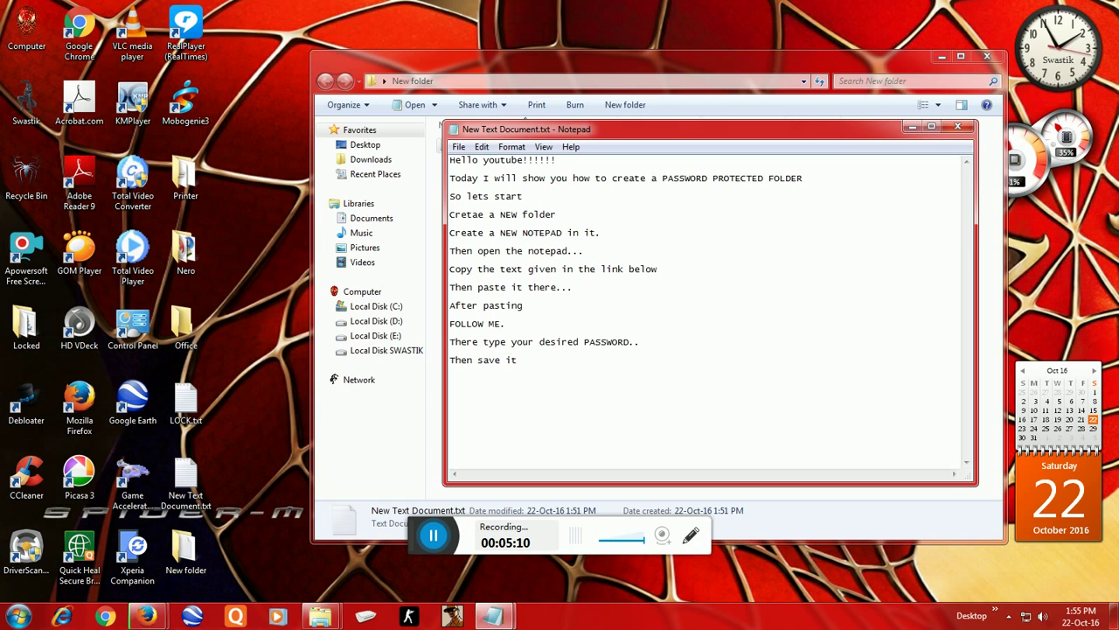
pyautogui.click(492, 616)
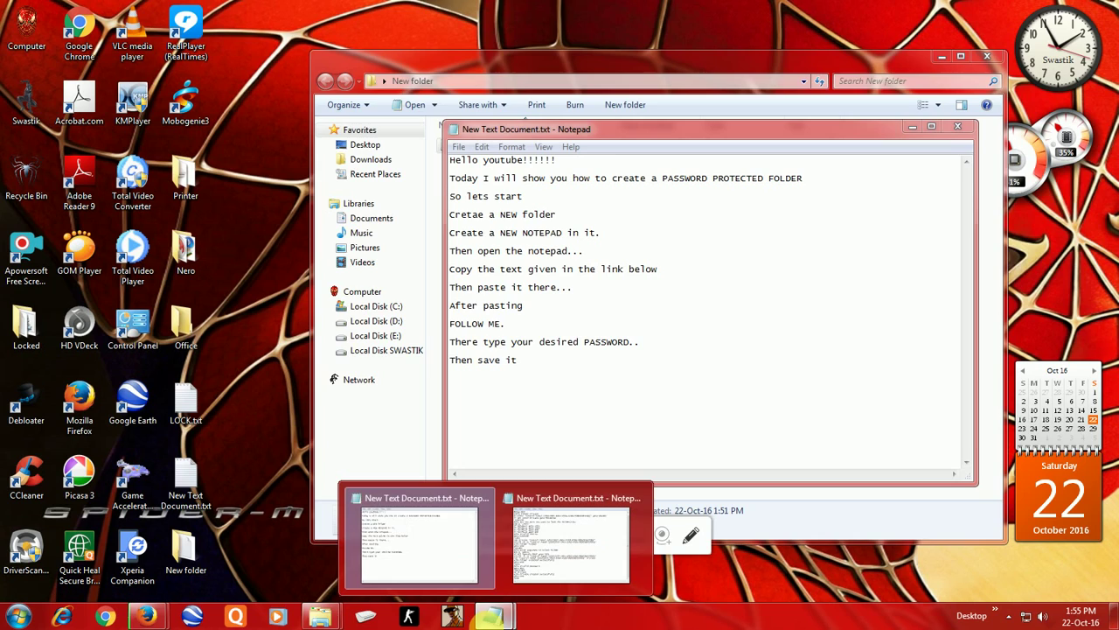
# Step: Save the lock script with Save As as Locker.bat in New folder
pyautogui.click(525, 579)
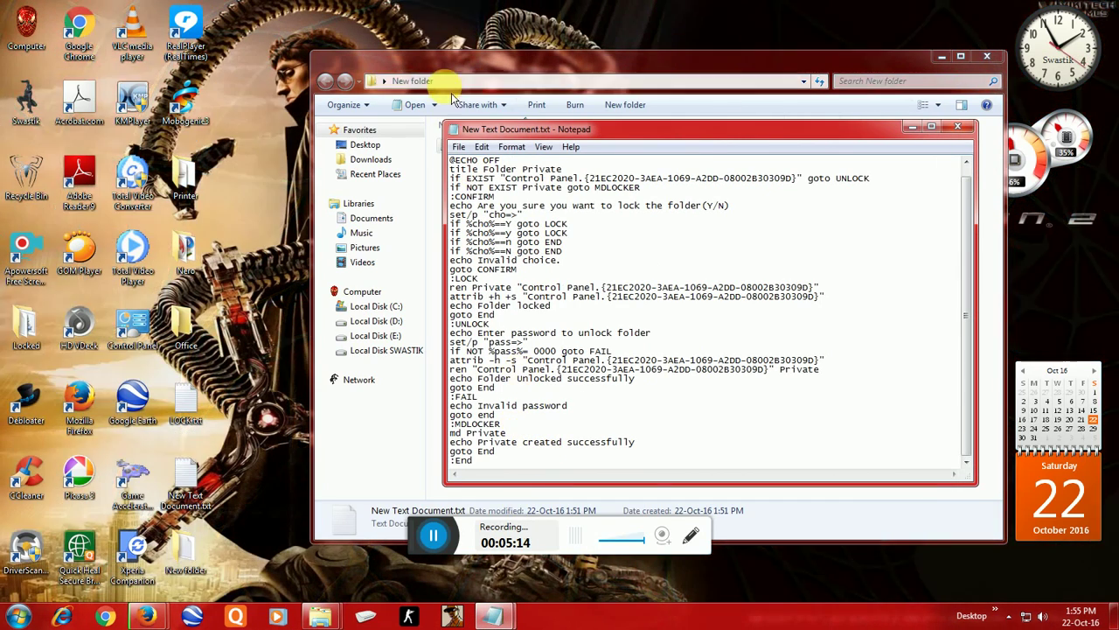
pyautogui.click(458, 146)
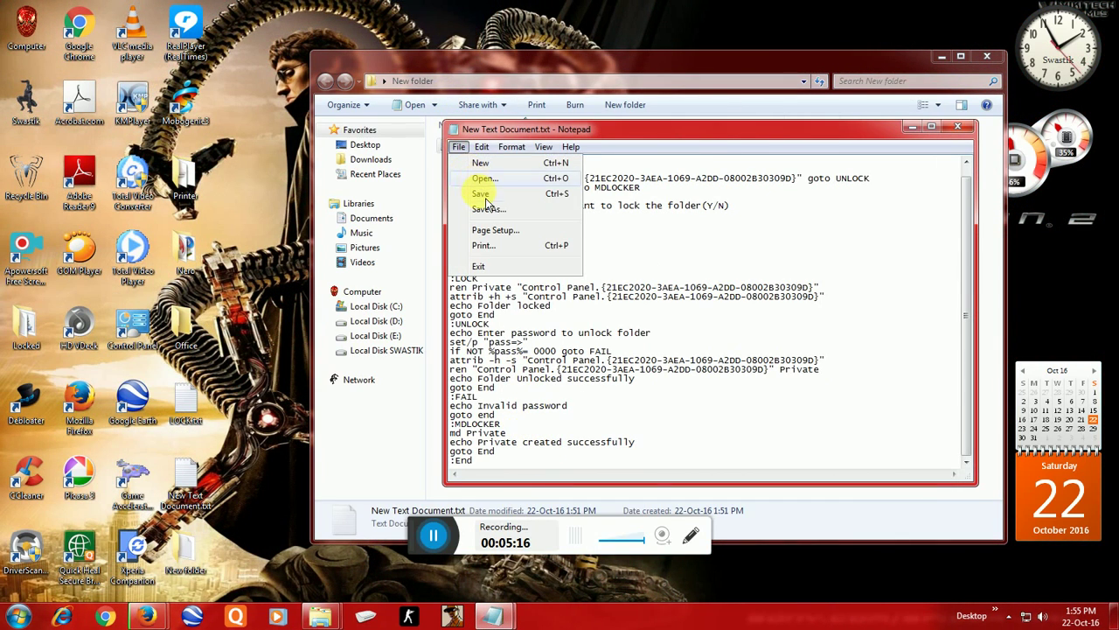
pyautogui.click(486, 193)
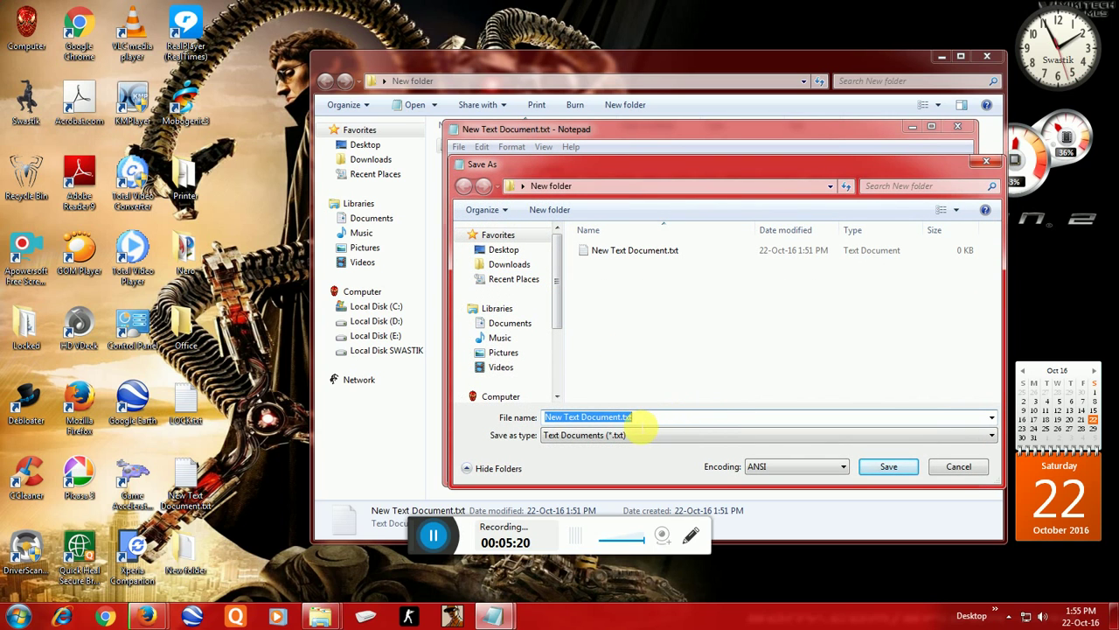
pyautogui.click(642, 420)
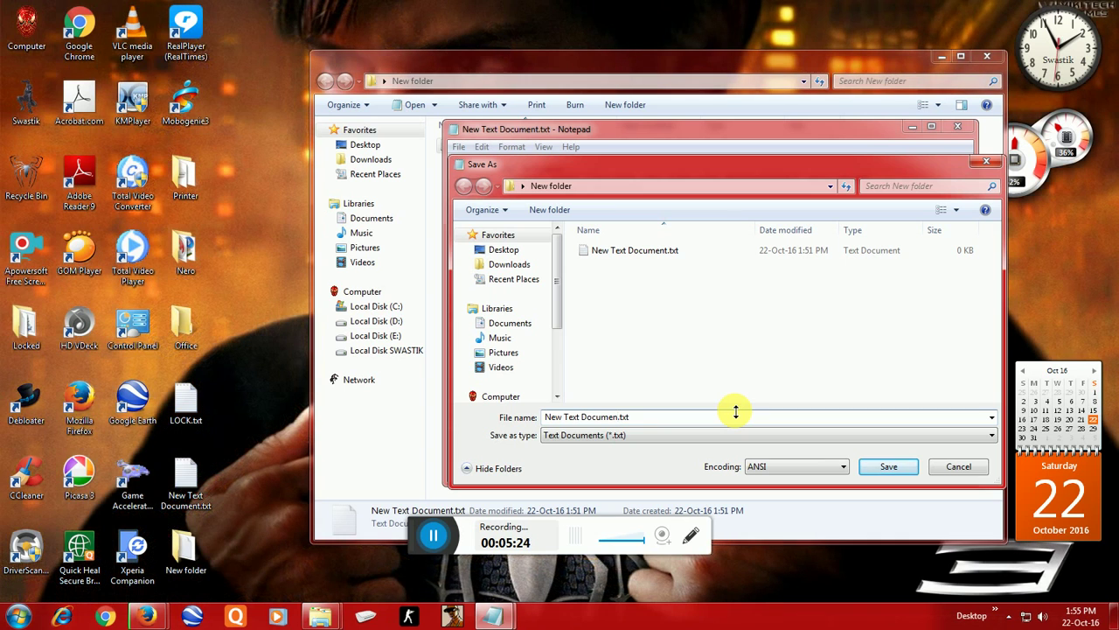
pyautogui.press('BackSpace')
pyautogui.press('BackSpace')
pyautogui.press('BackSpace')
pyautogui.press('BackSpace')
pyautogui.press('BackSpace')
pyautogui.press('BackSpace')
pyautogui.press('BackSpace')
pyautogui.press('BackSpace')
pyautogui.press('BackSpace')
pyautogui.press('BackSpace')
pyautogui.press('BackSpace')
pyautogui.press('BackSpace')
pyautogui.press('BackSpace')
pyautogui.press('BackSpace')
pyautogui.press('BackSpace')
pyautogui.press('BackSpace')
pyautogui.press('BackSpace')
pyautogui.write('L')
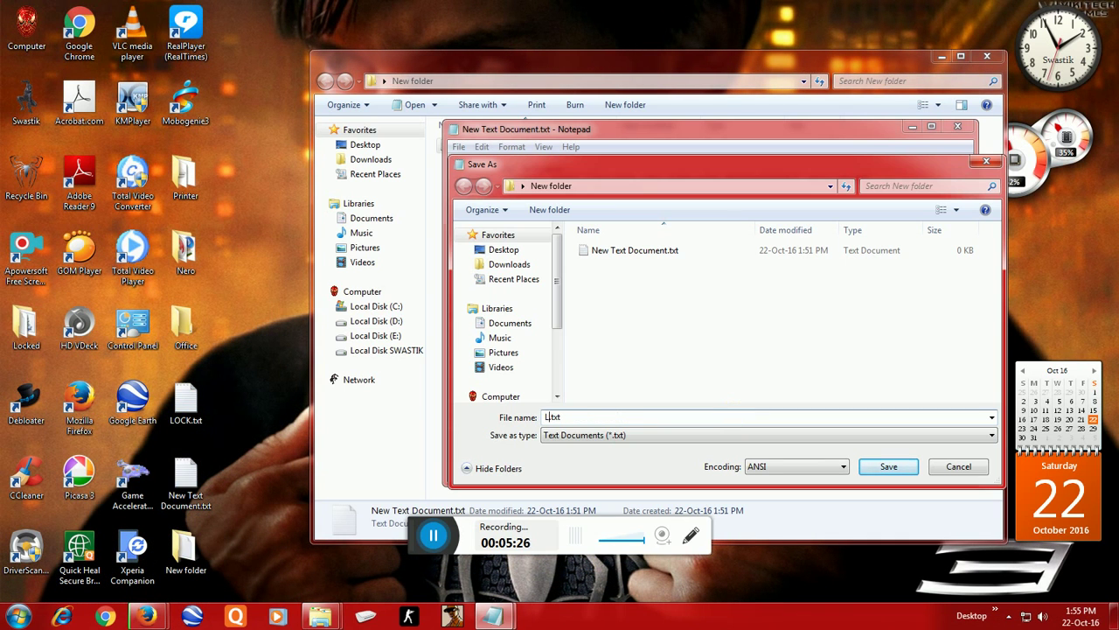
pyautogui.write('ocker')
pyautogui.press('End')
pyautogui.press('BackSpace')
pyautogui.press('BackSpace')
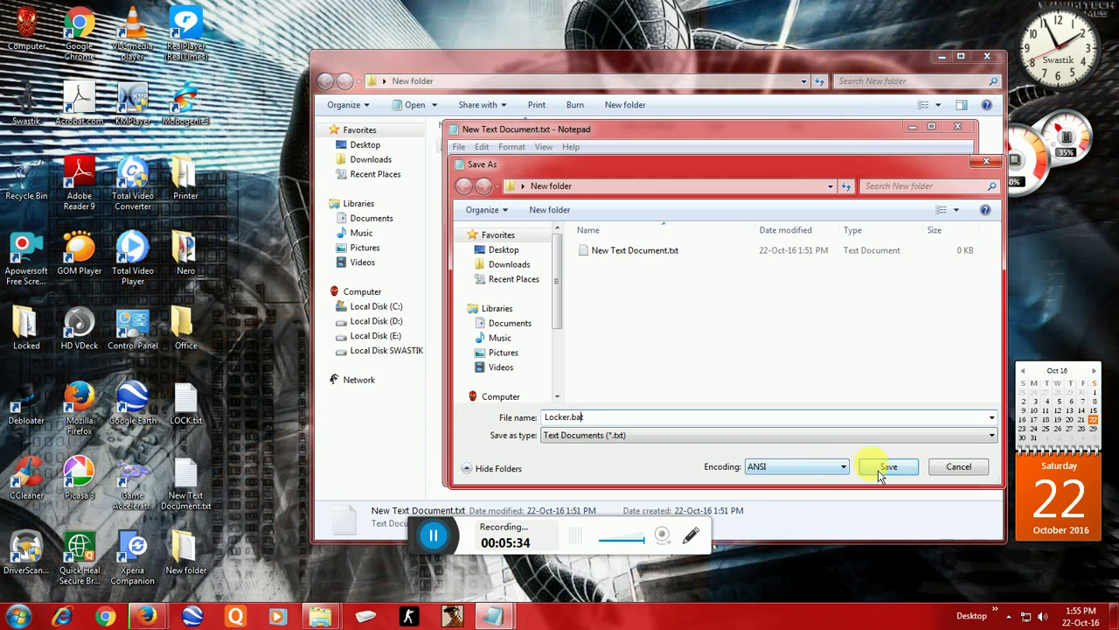
pyautogui.click(885, 470)
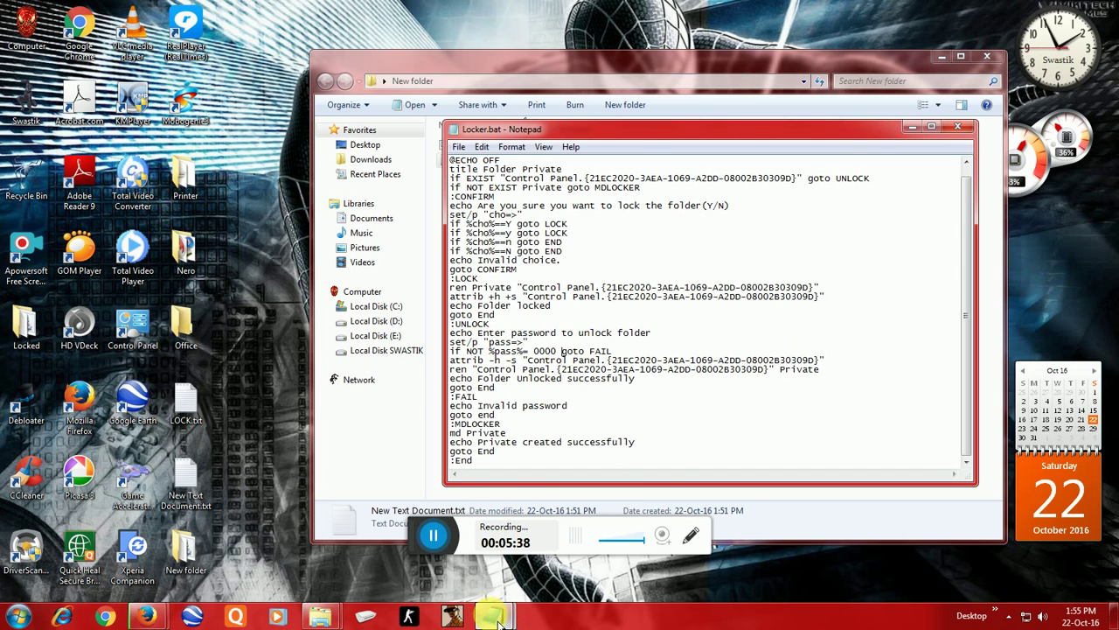
# Step: Add a new line 'After that close it...' below 'Then save it' in the instruction notes
pyautogui.moveTo(499, 619)
pyautogui.click(486, 551)
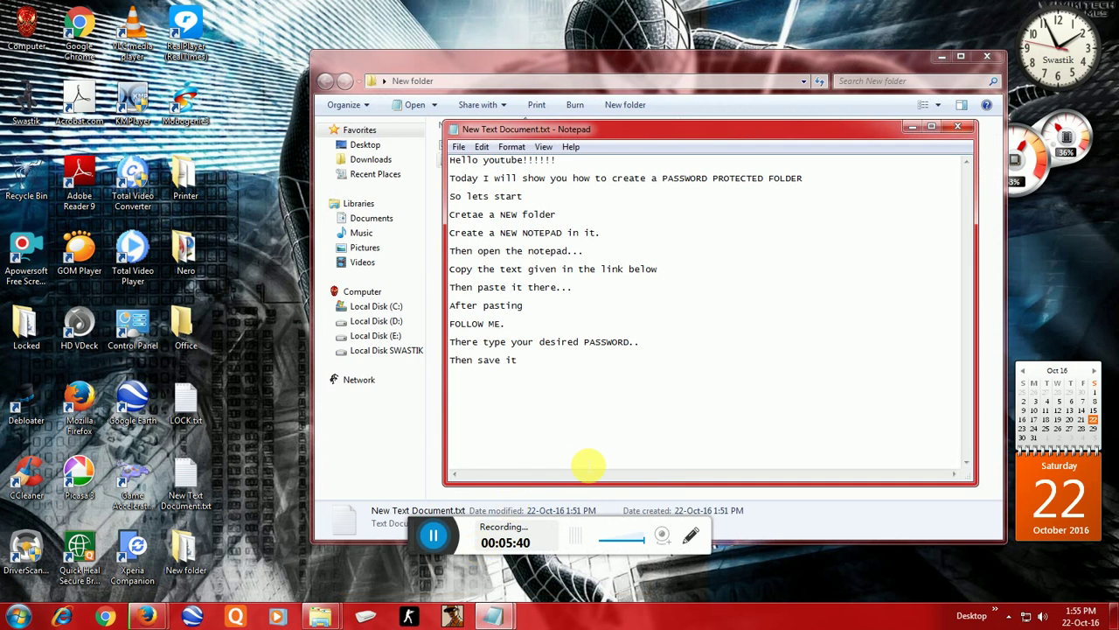
pyautogui.press('Return')
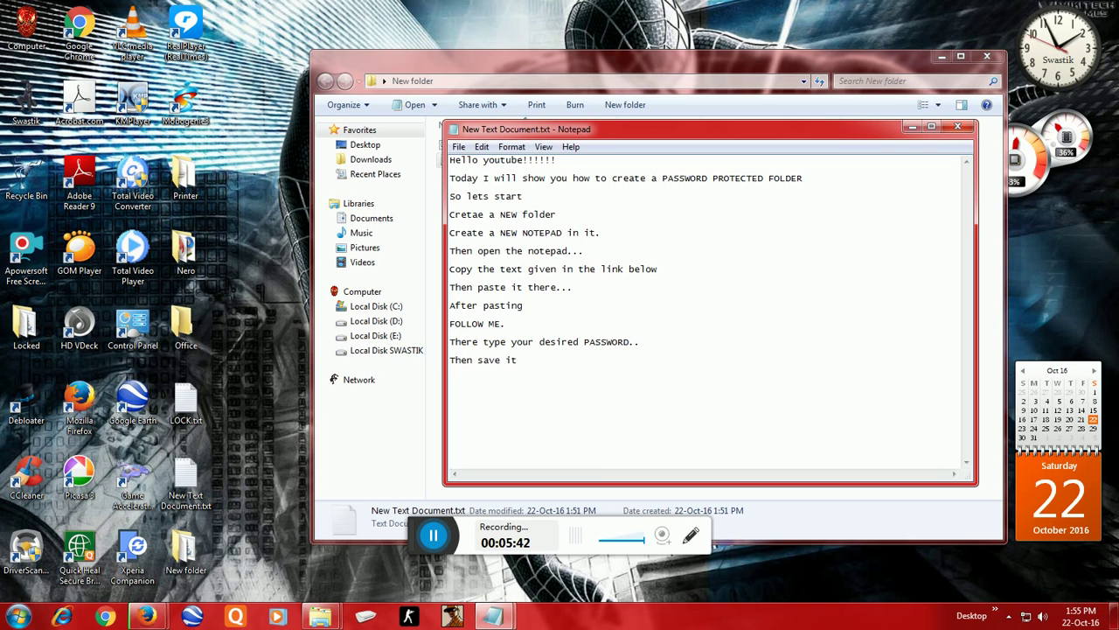
pyautogui.write('Aftre')
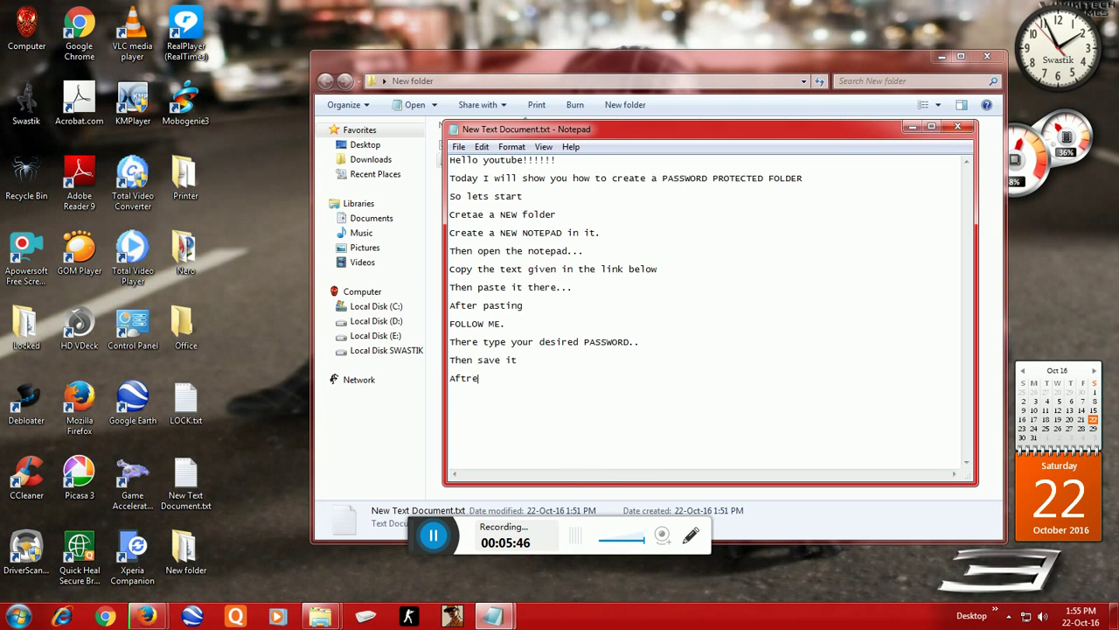
pyautogui.press('BackSpace')
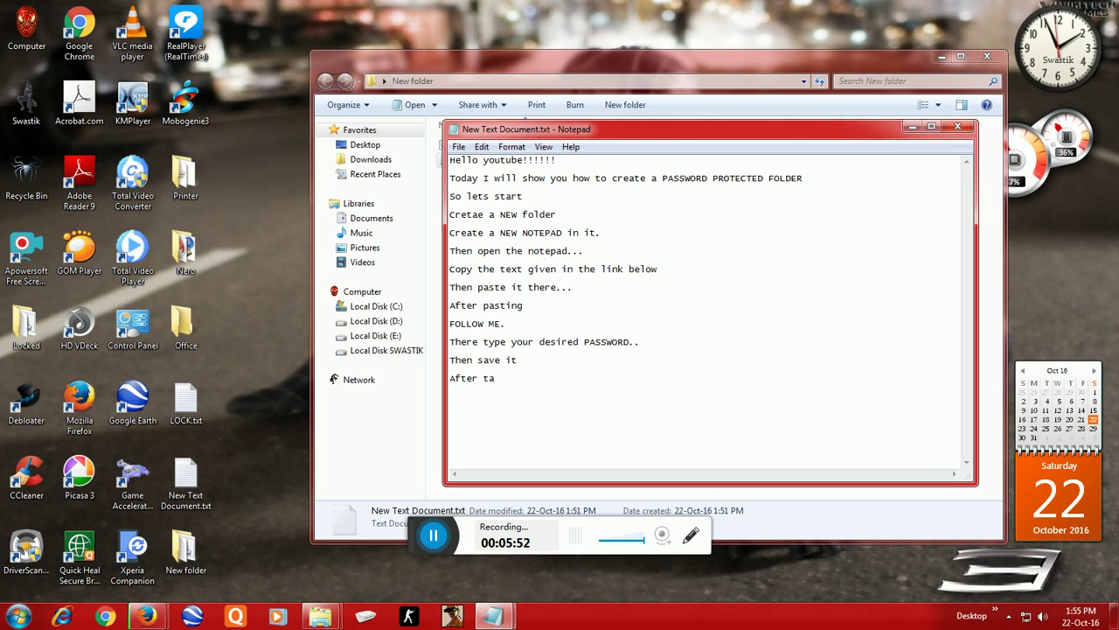
pyautogui.write('hat close it...')
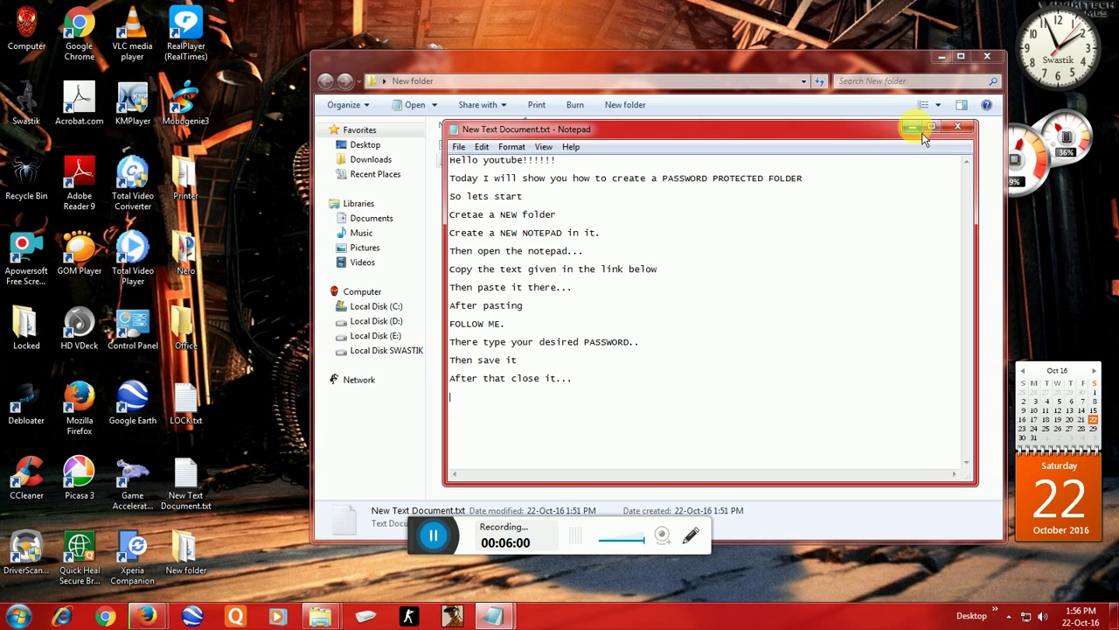
pyautogui.write('a')
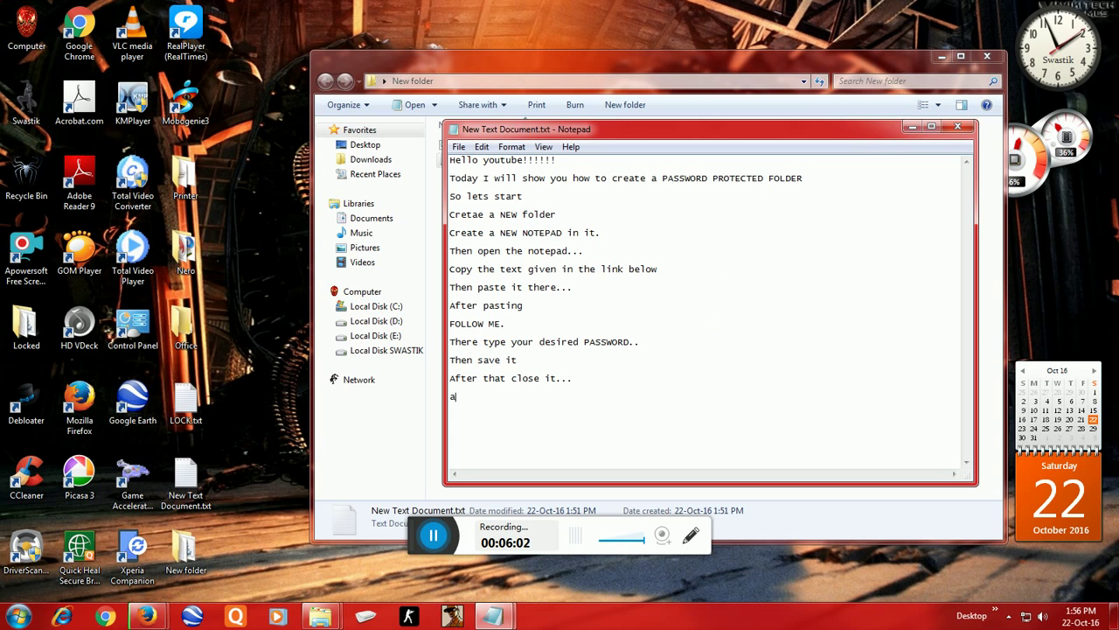
pyautogui.press('BackSpace')
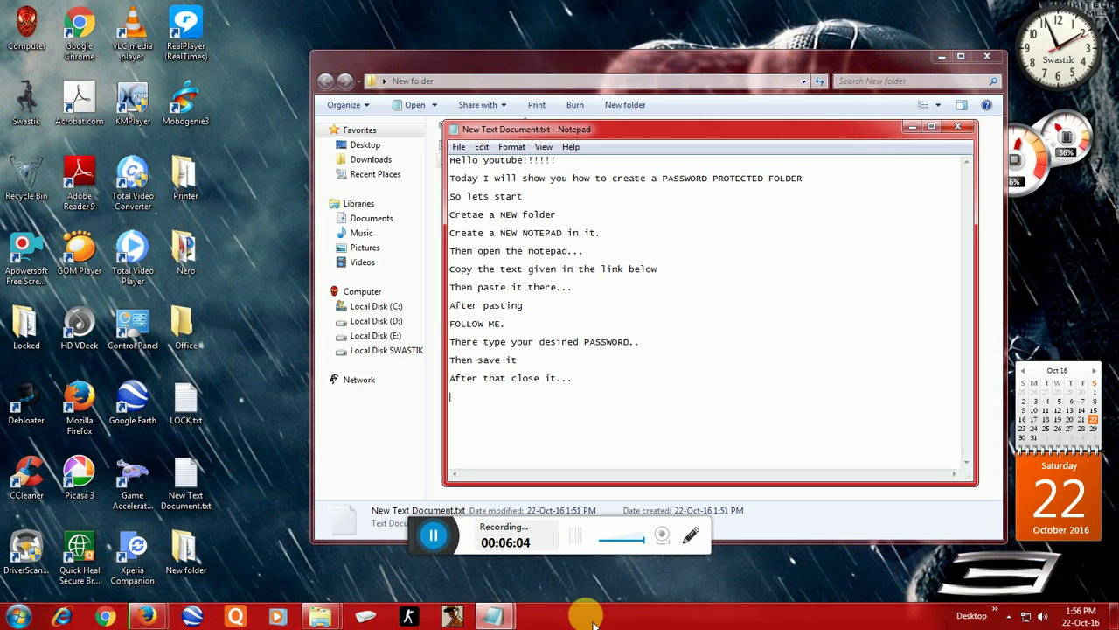
# Step: Close the Locker.bat script window, select Locker.bat in New folder, and restore the notes
pyautogui.click(911, 128)
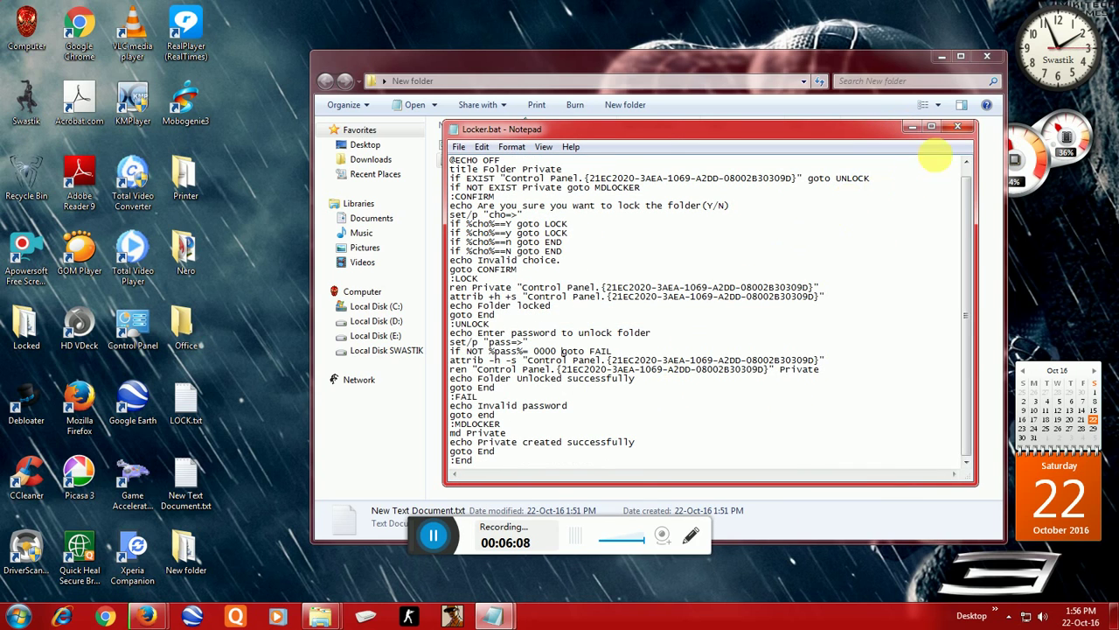
pyautogui.click(959, 128)
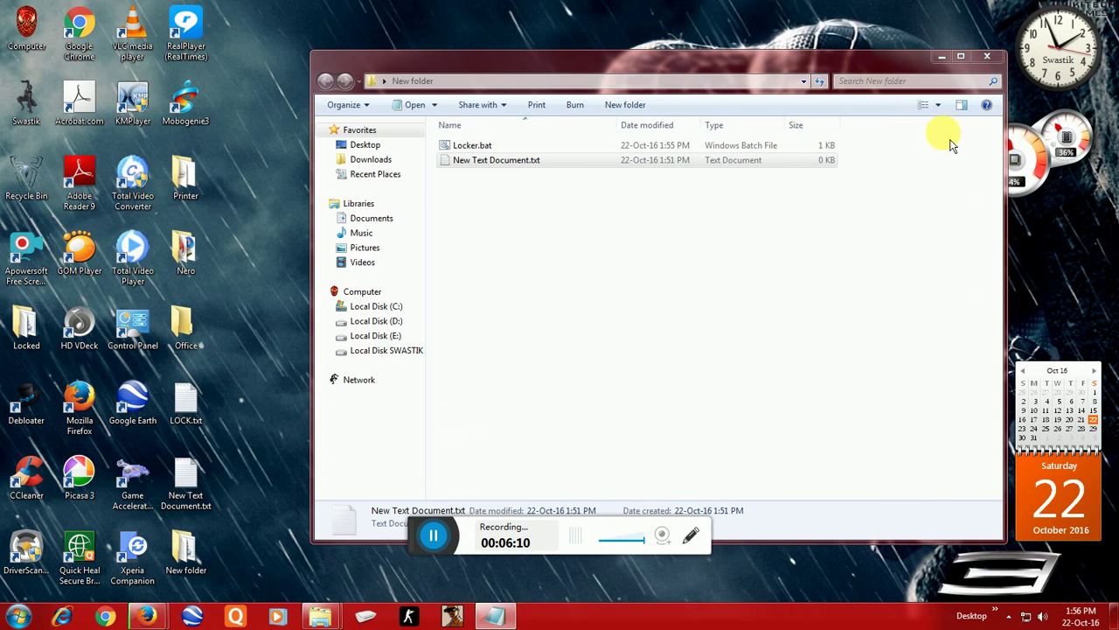
pyautogui.click(528, 153)
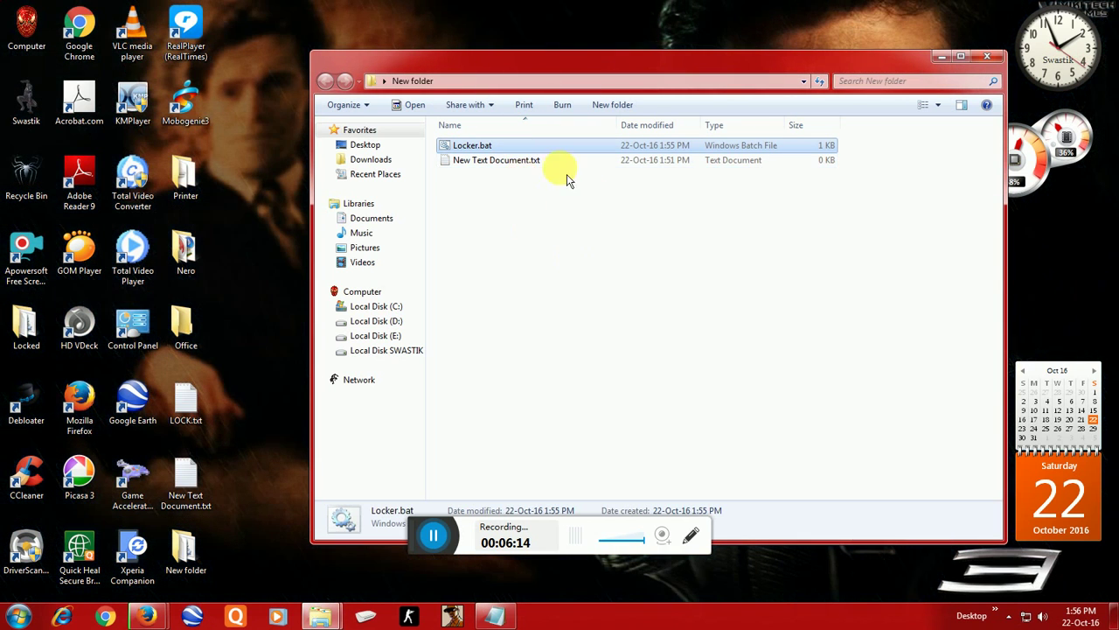
pyautogui.click(497, 618)
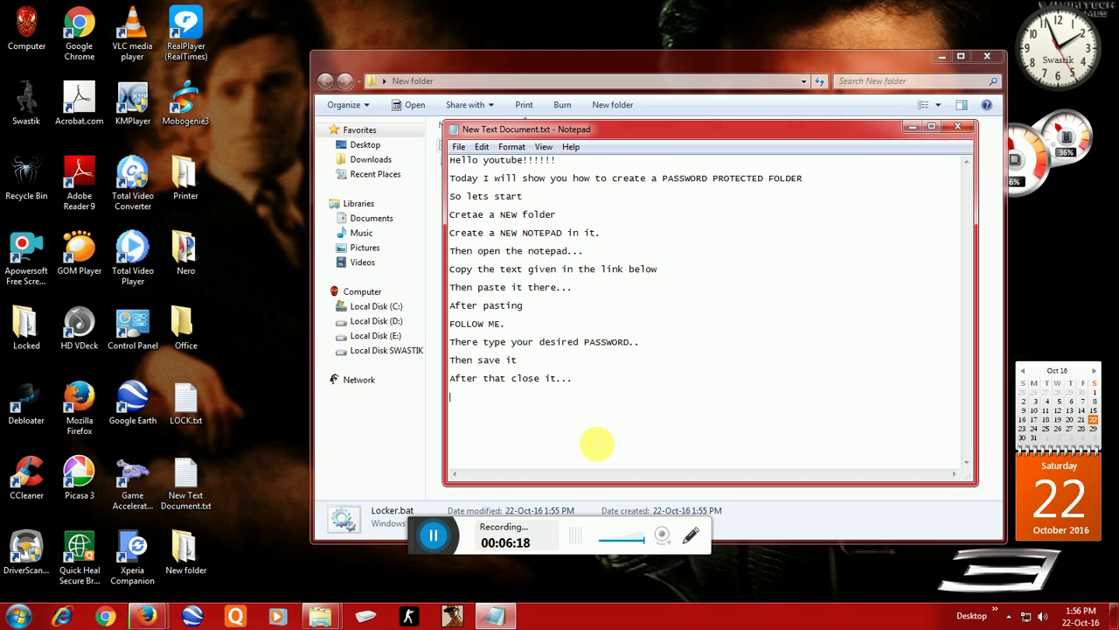
# Step: Add the lines 'A new document appears...' and 'Open it..' to the notes
pyautogui.write('a')
pyautogui.press('BackSpace')
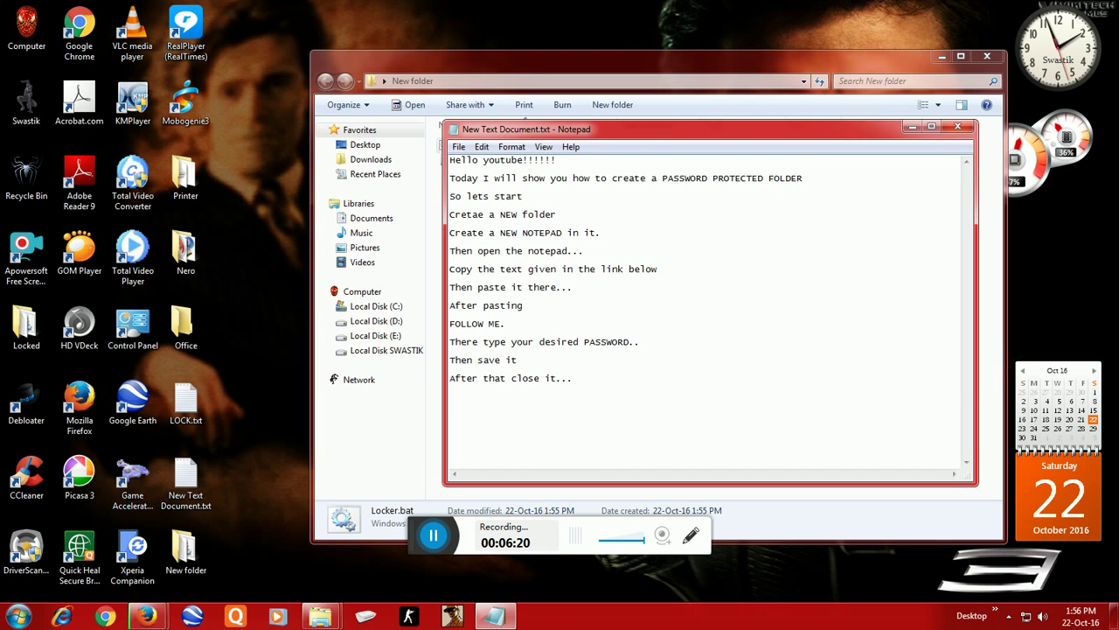
pyautogui.write('A new')
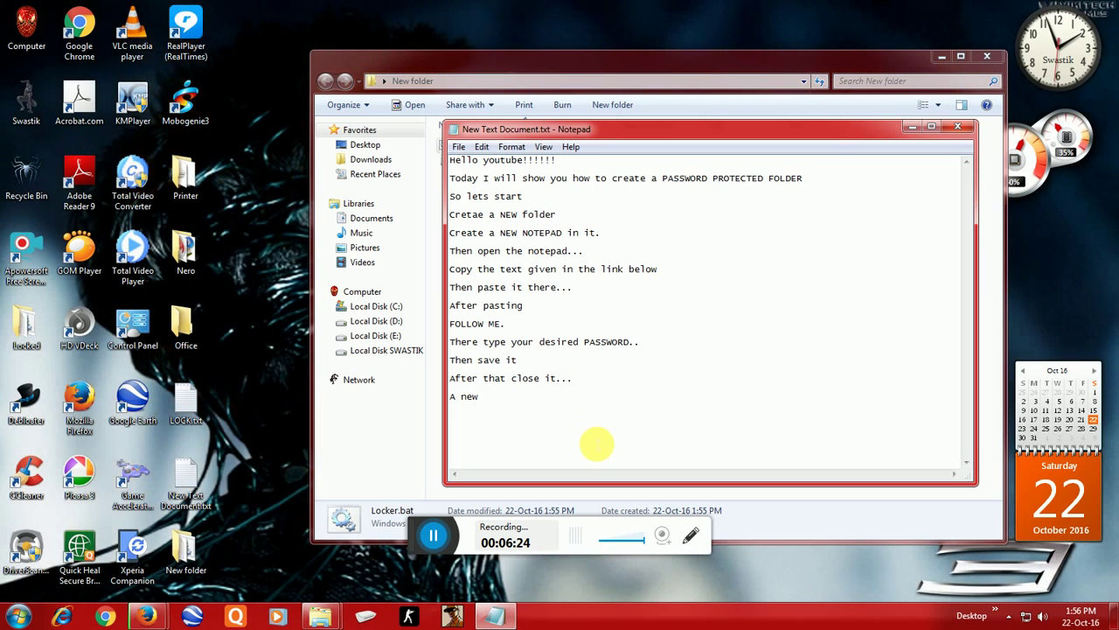
pyautogui.write(' document')
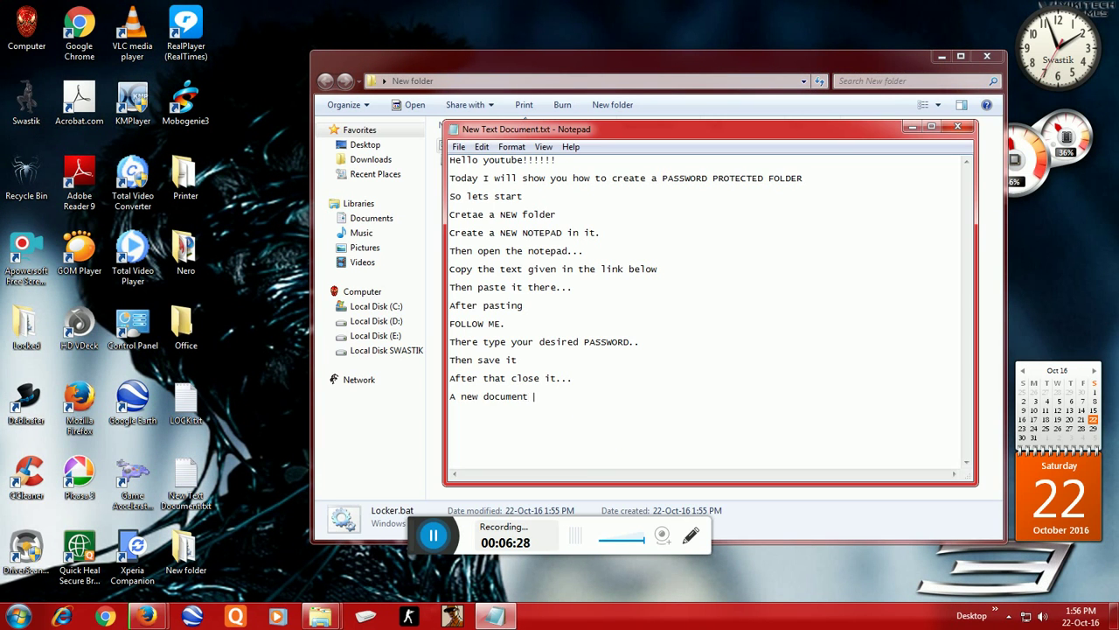
pyautogui.write(' appears')
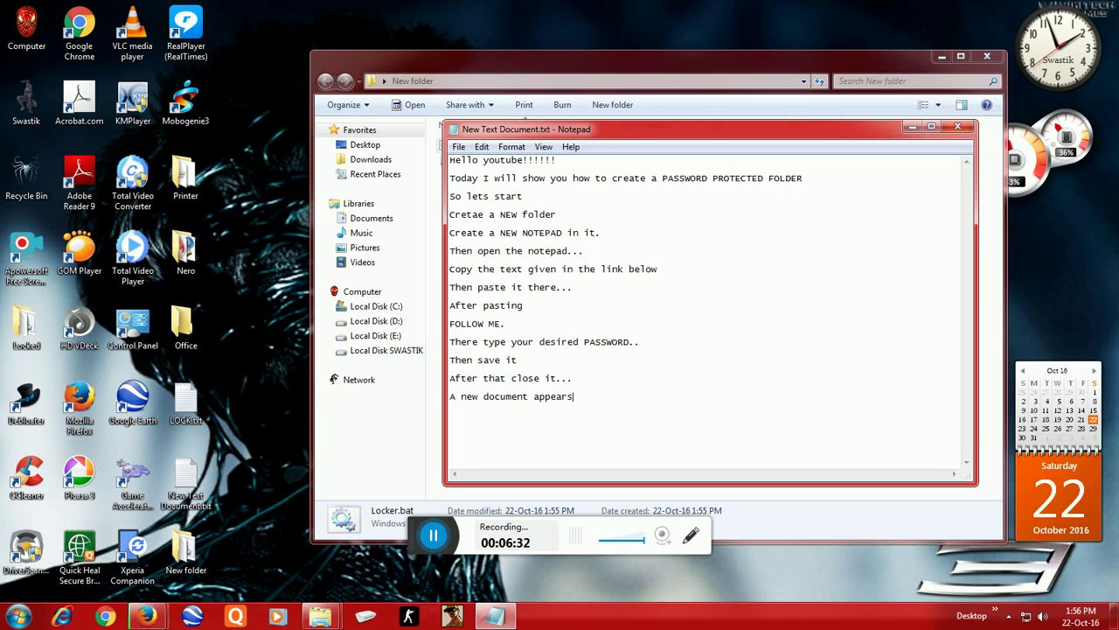
pyautogui.write('...')
pyautogui.press('Return')
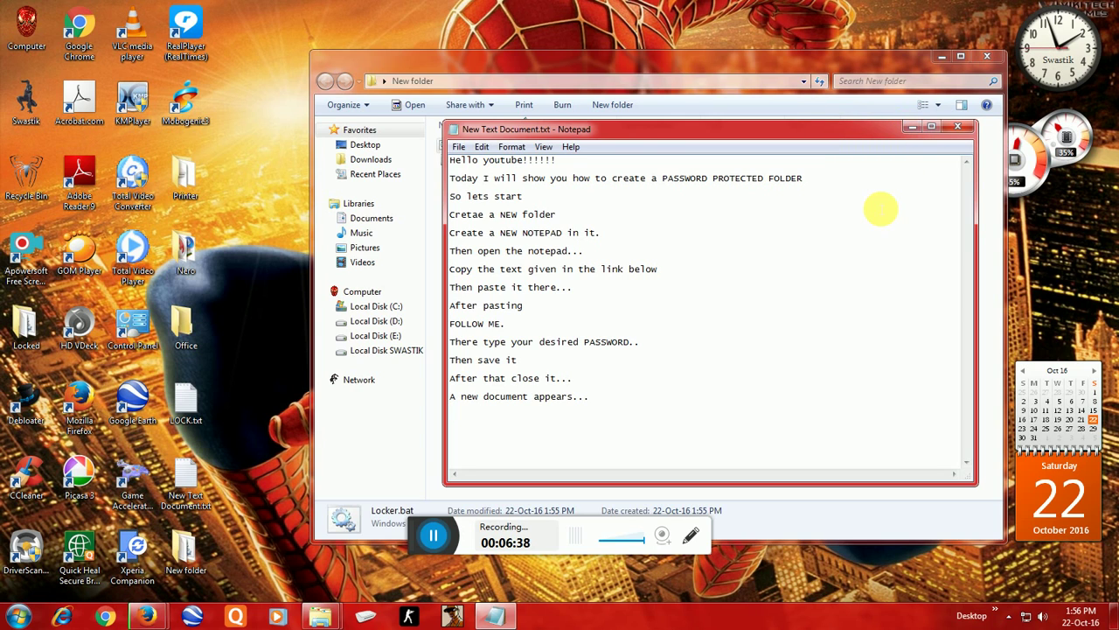
pyautogui.write('Open it..')
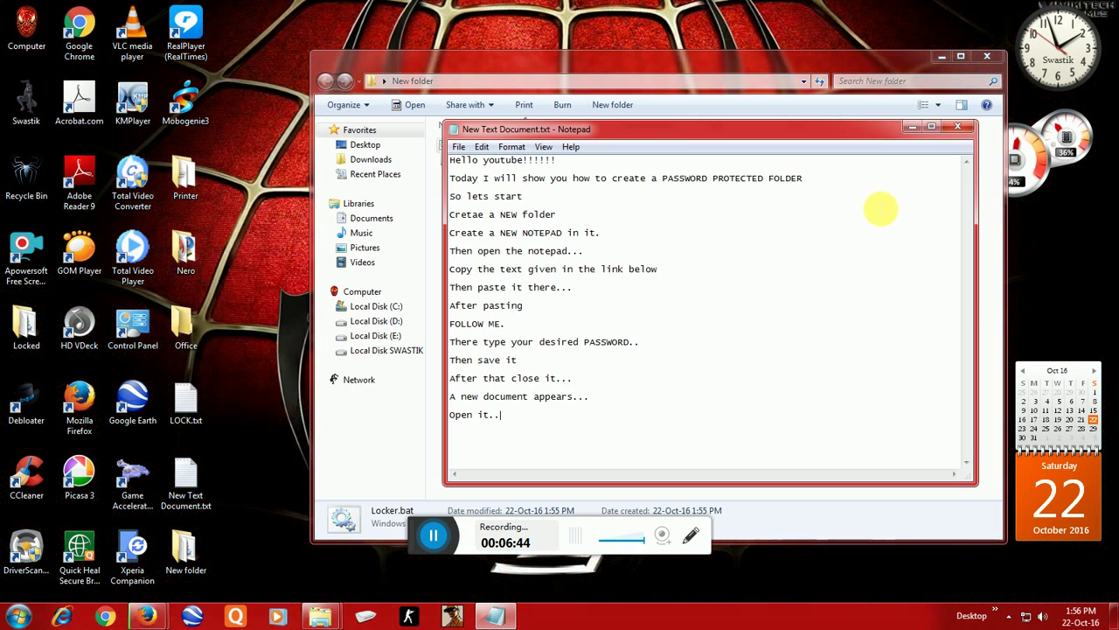
# Step: Run Locker.bat from New folder to create the Private folder, then return to the notes
pyautogui.click(912, 126)
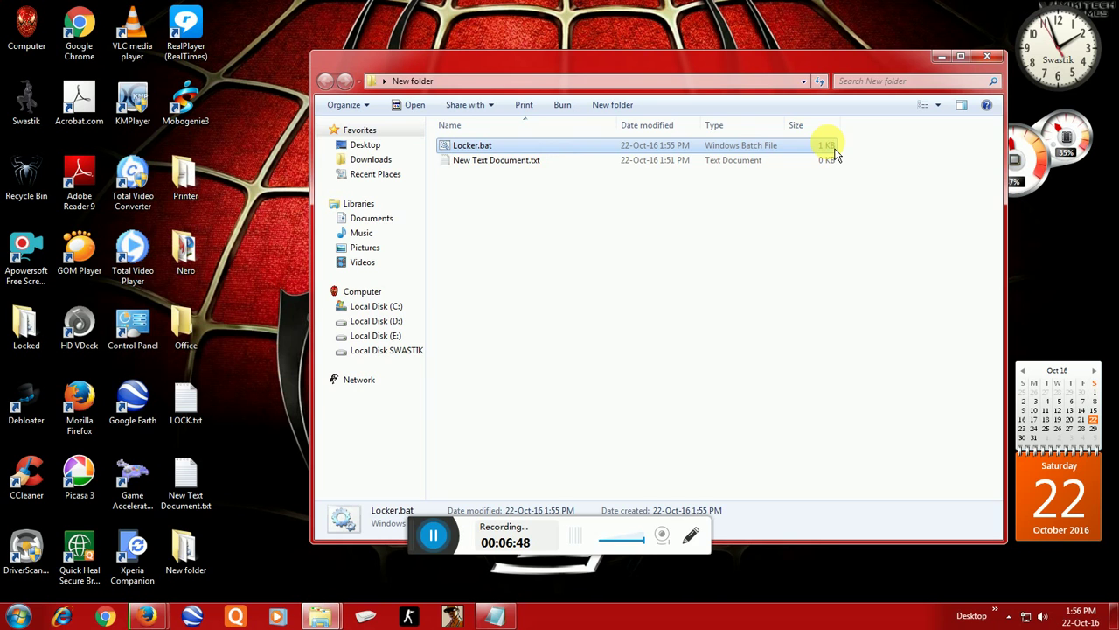
pyautogui.doubleClick(833, 149)
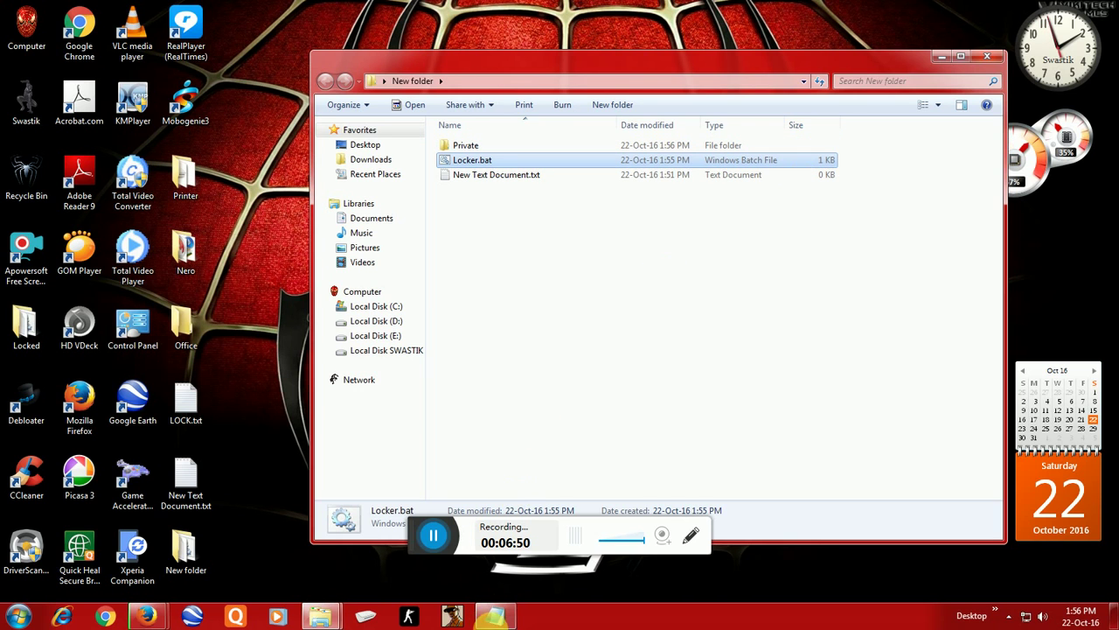
pyautogui.click(488, 616)
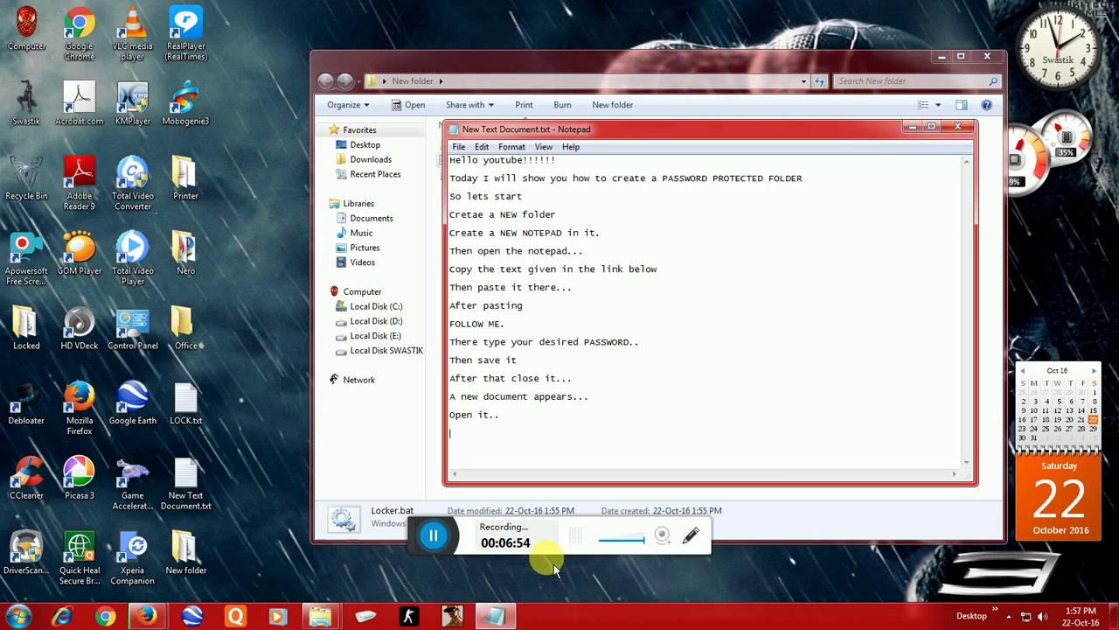
# Step: Type "Now a new folder appears called 'PRIVATE'" and 'Then again click locker.bat', fixing typos
pyautogui.write('w a n')
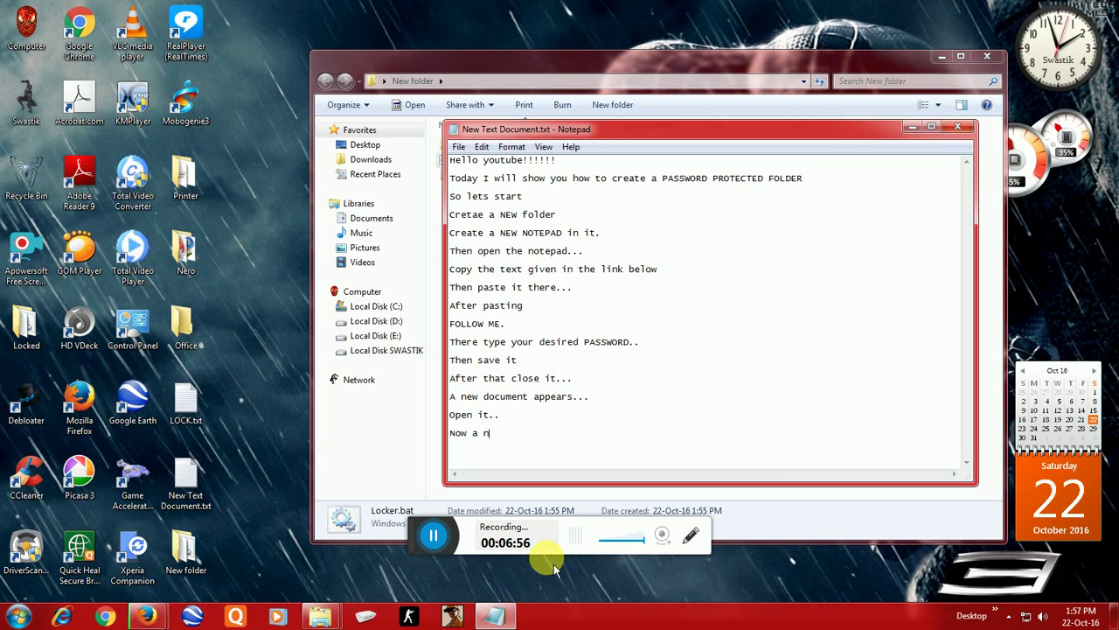
pyautogui.write('ew folde')
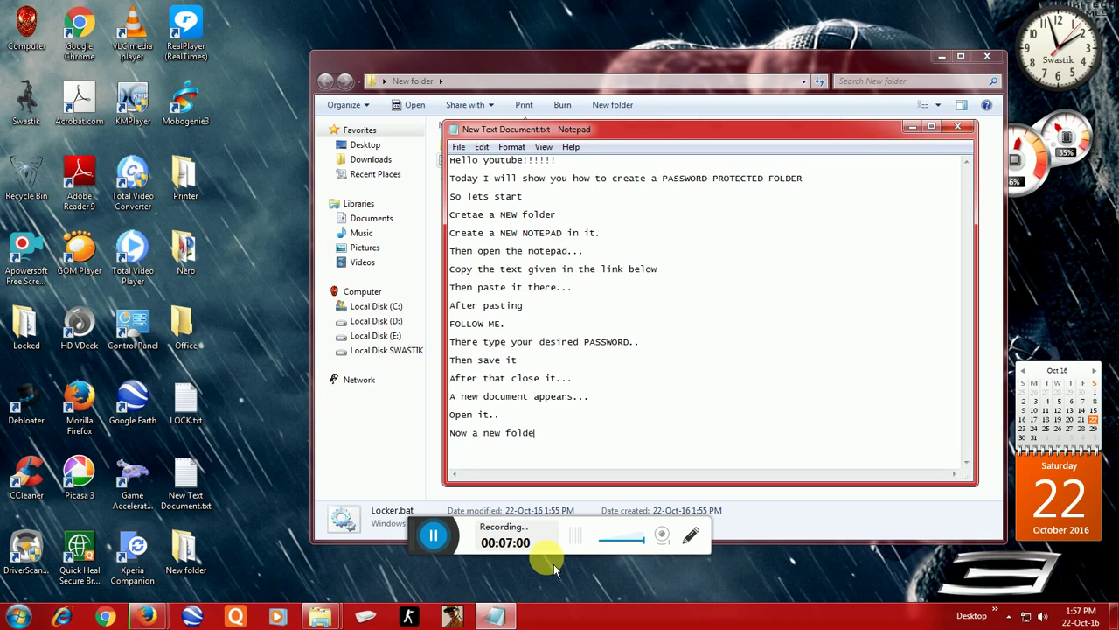
pyautogui.write('r app')
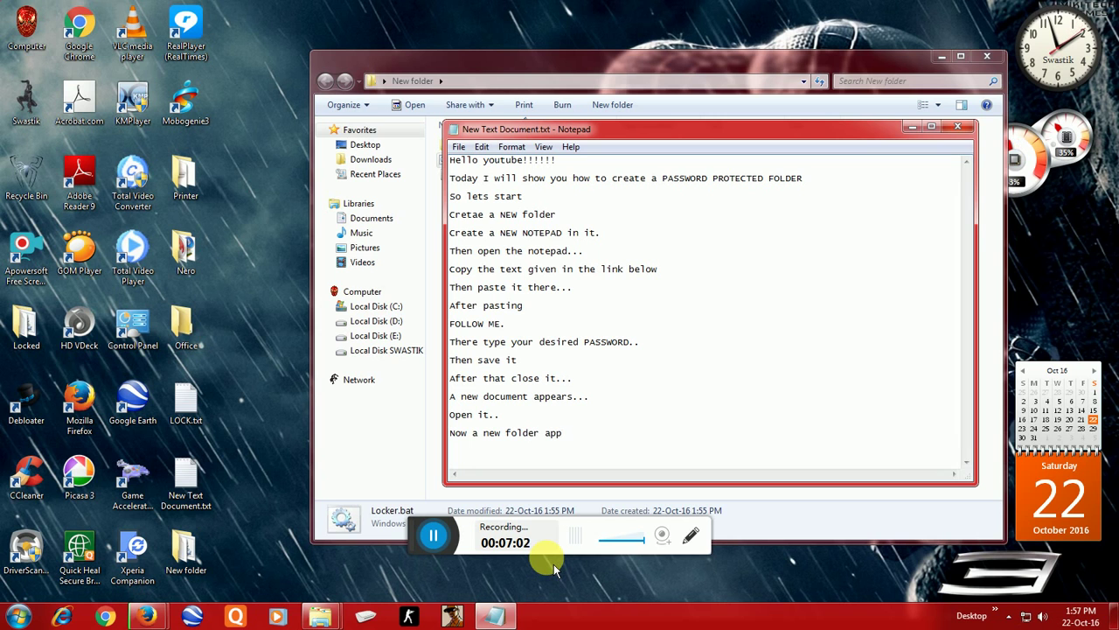
pyautogui.write('ears ')
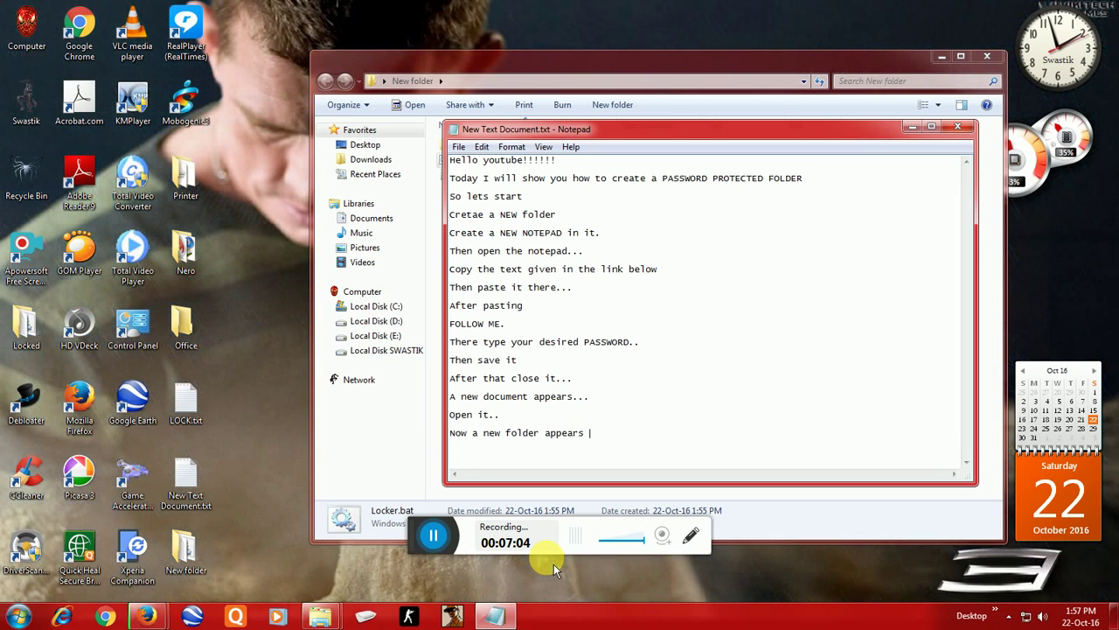
pyautogui.write('called')
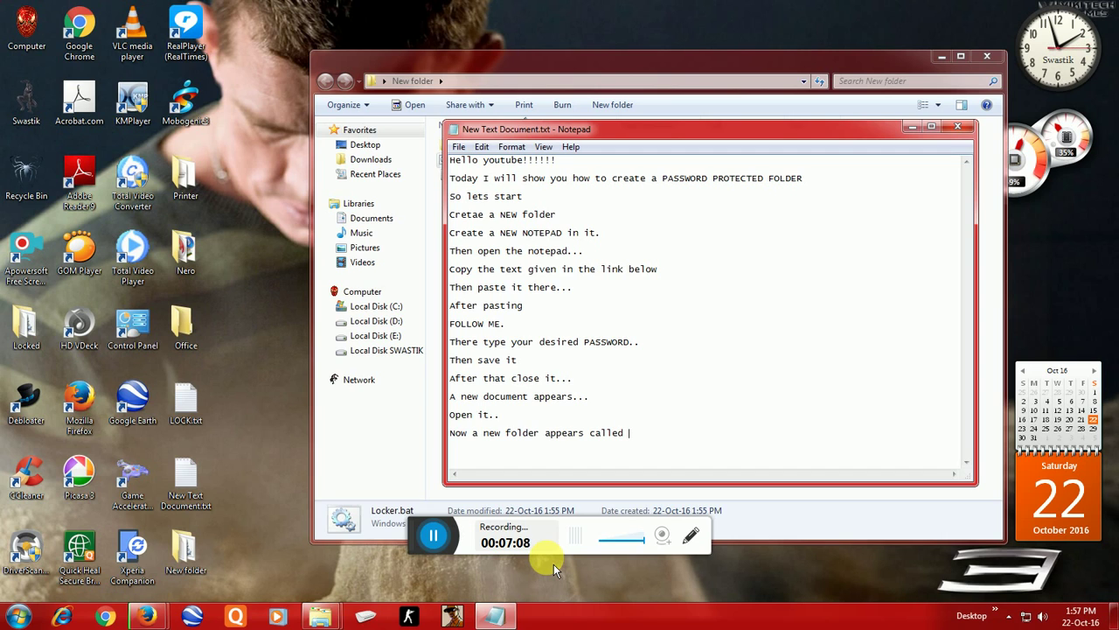
pyautogui.write(" 'PRIVE")
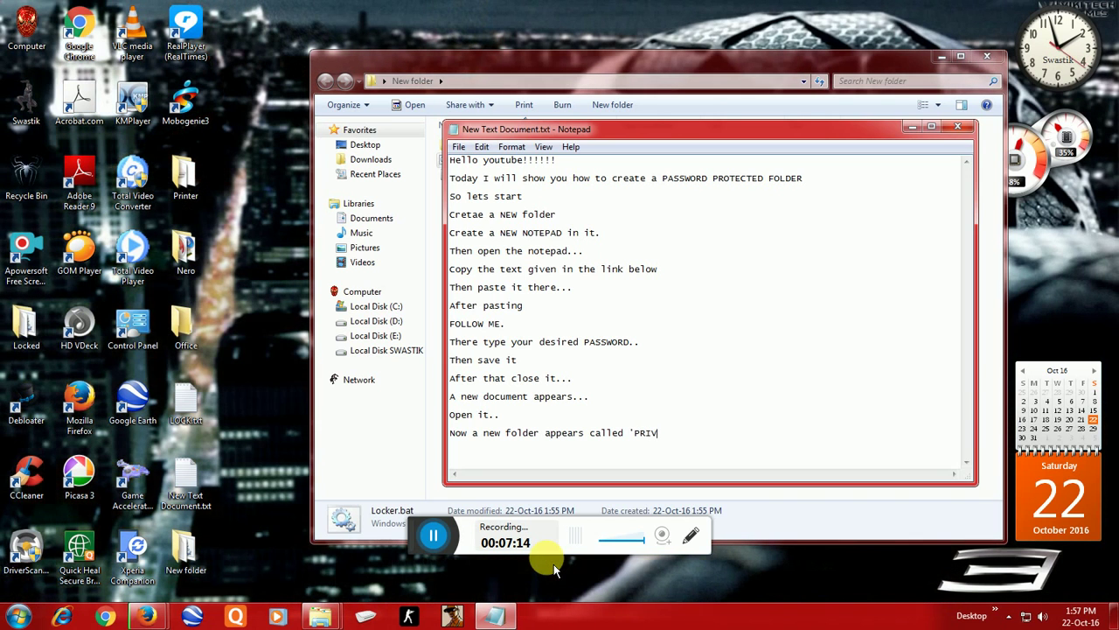
pyautogui.press('BackSpace')
pyautogui.write("ATE'")
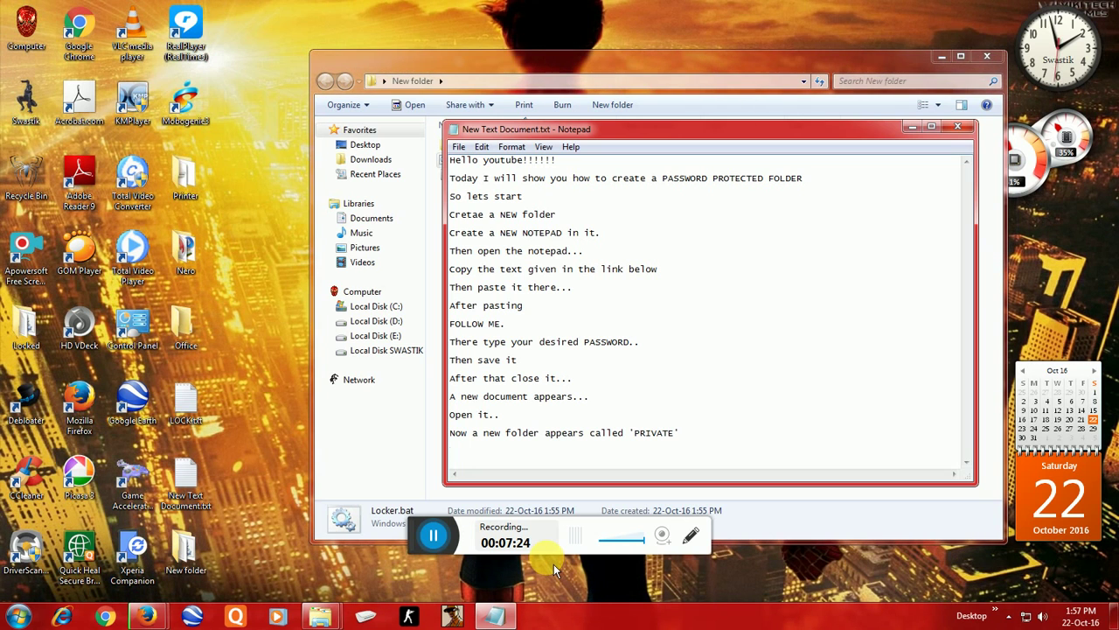
pyautogui.write('THEN')
pyautogui.press('BackSpace')
pyautogui.press('BackSpace')
pyautogui.press('BackSpace')
pyautogui.press('BackSpace')
pyautogui.write('hen')
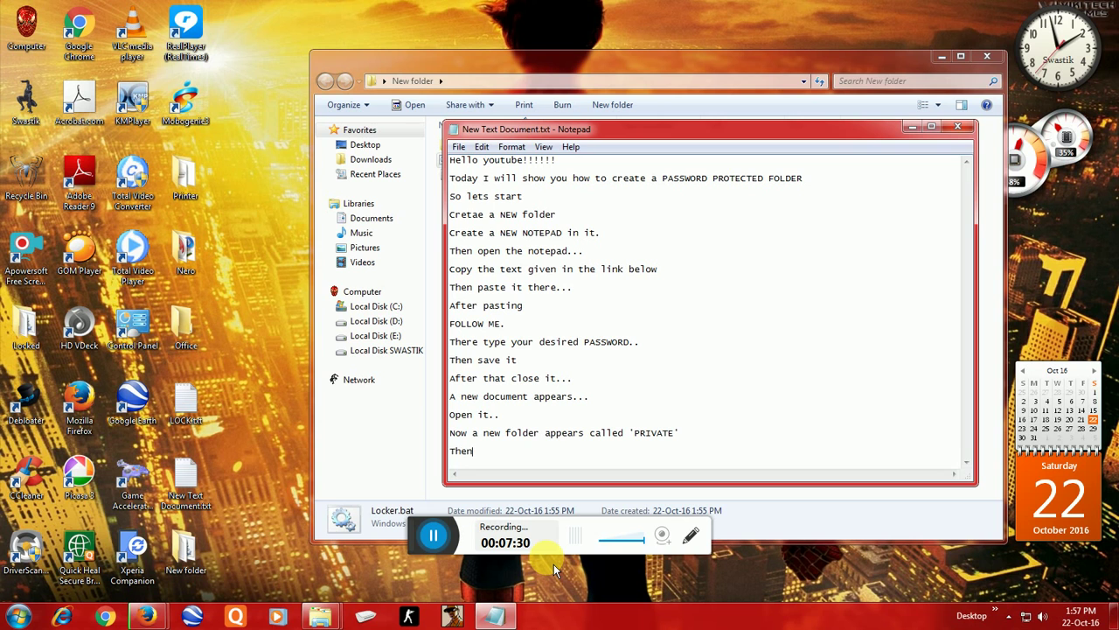
pyautogui.write(' again click')
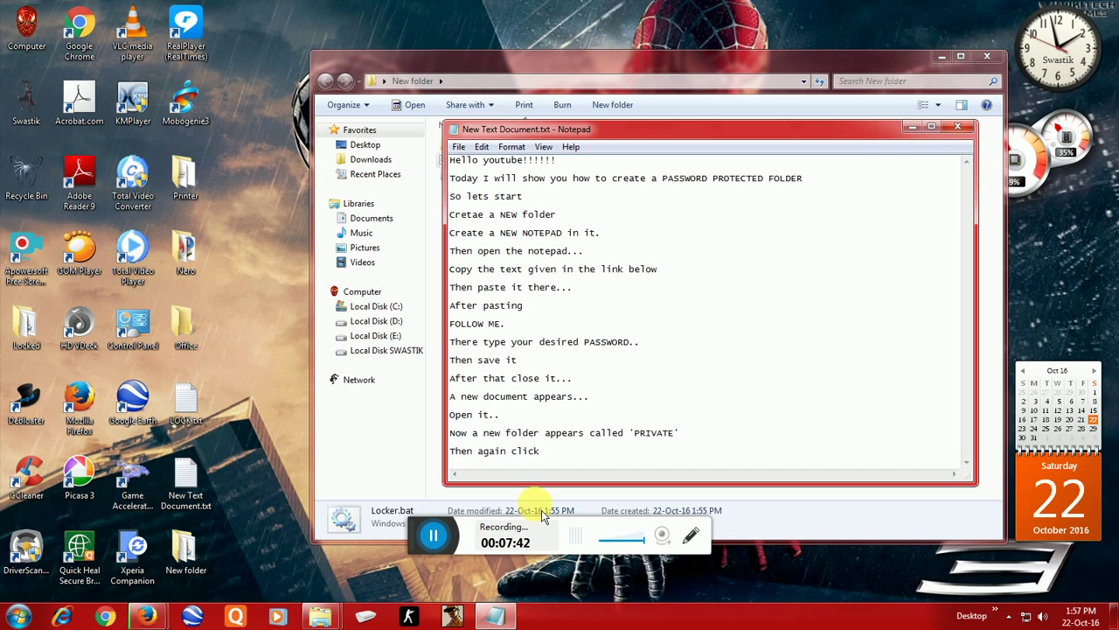
pyautogui.write('lo')
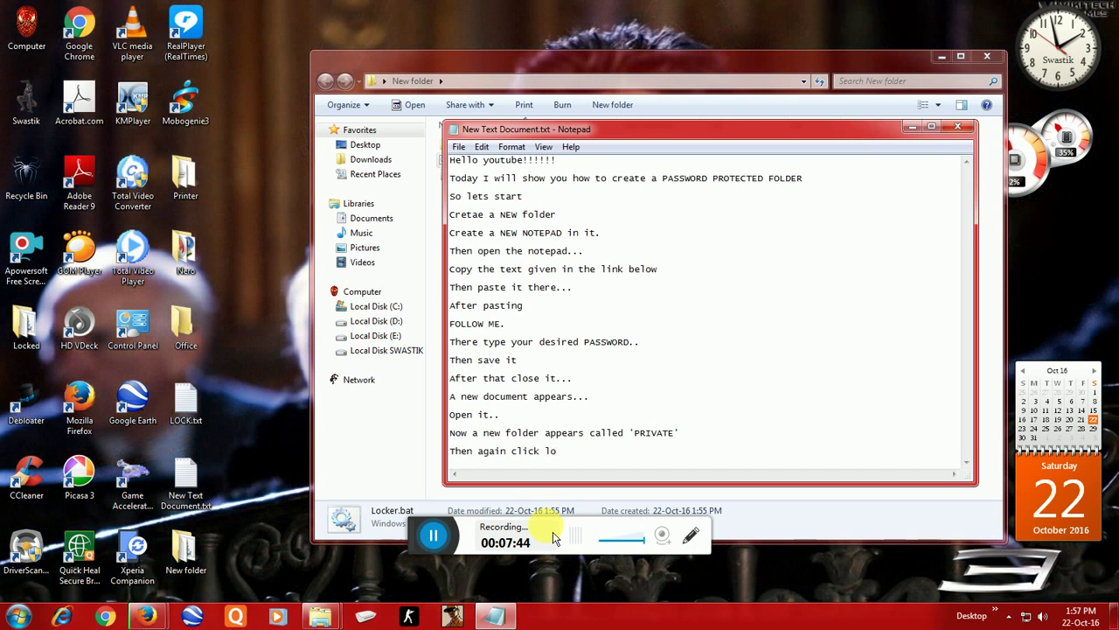
pyautogui.write('cker.bat')
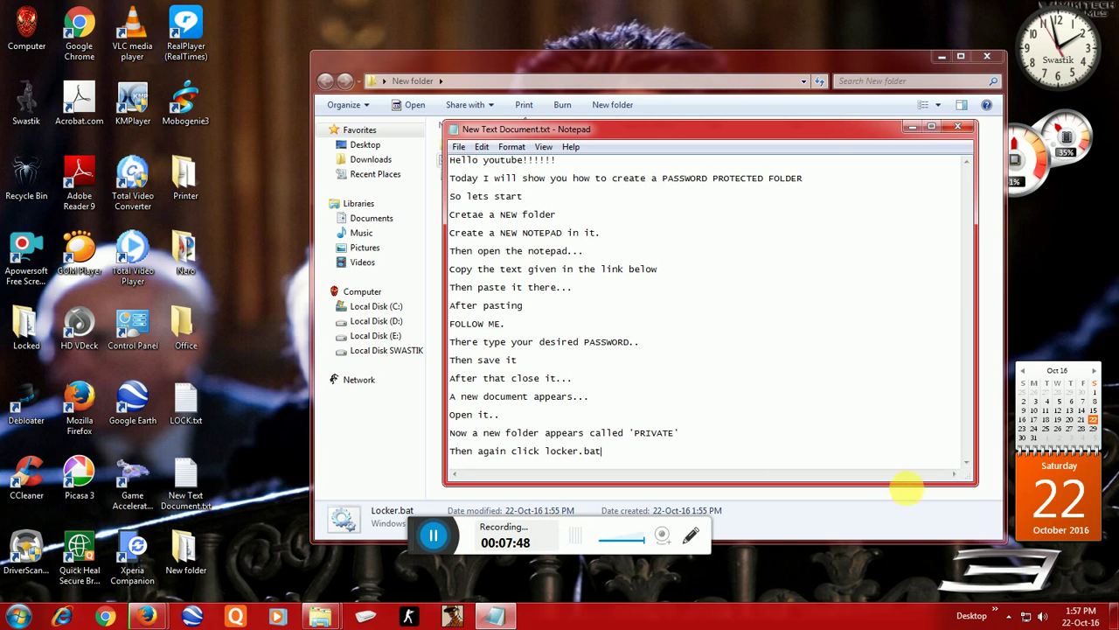
# Step: Run Locker.bat again and add the line 'Type y' to the notes
pyautogui.click(957, 127)
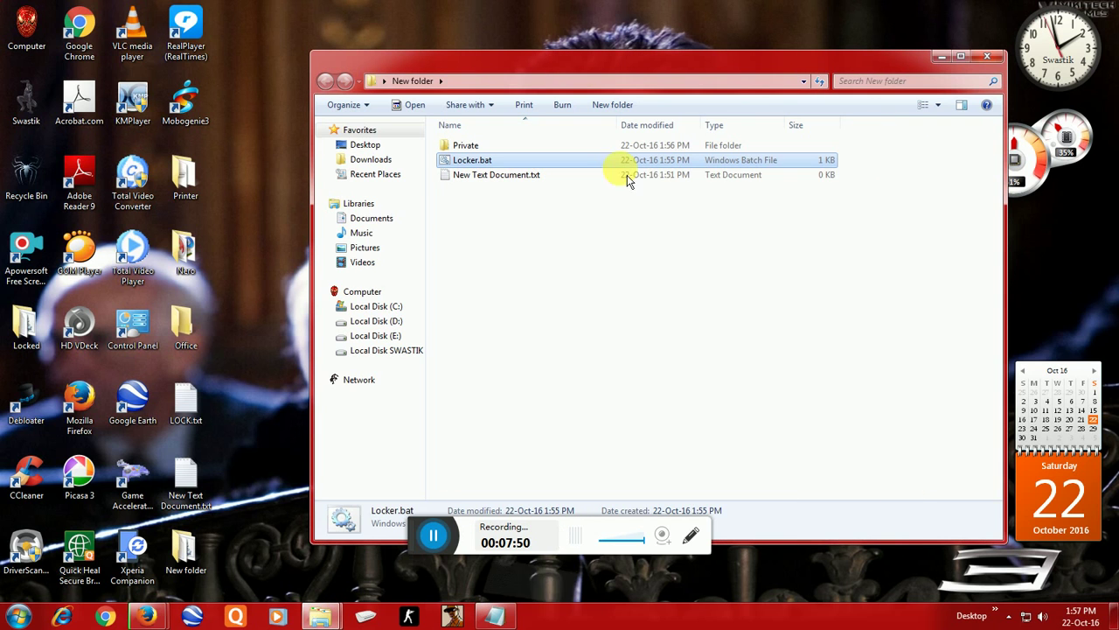
pyautogui.doubleClick(535, 159)
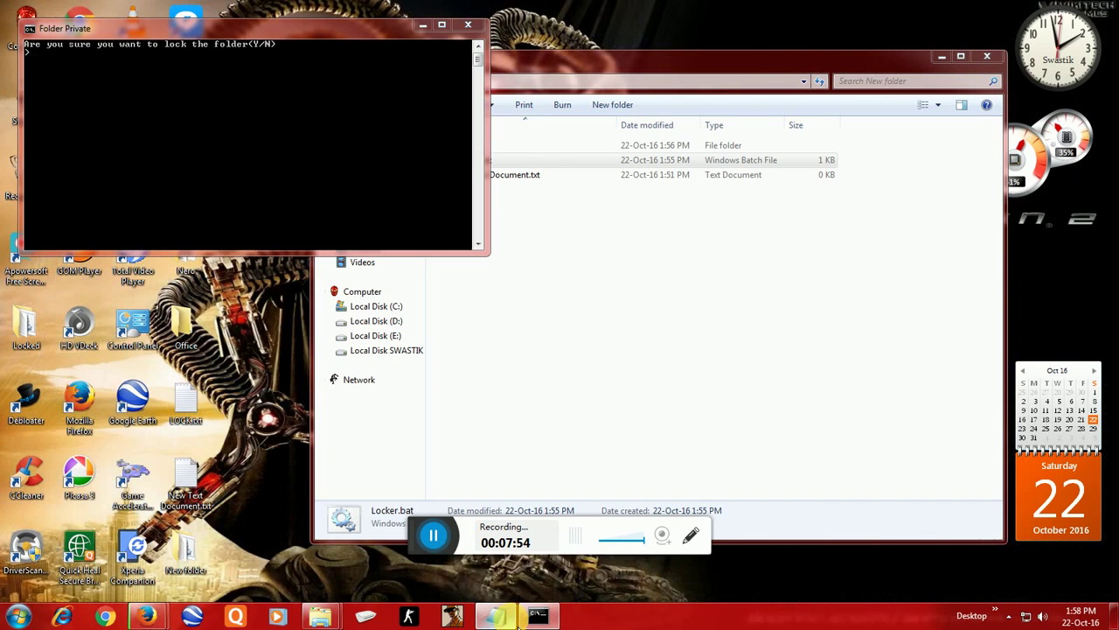
pyautogui.click(495, 616)
pyautogui.press('Return')
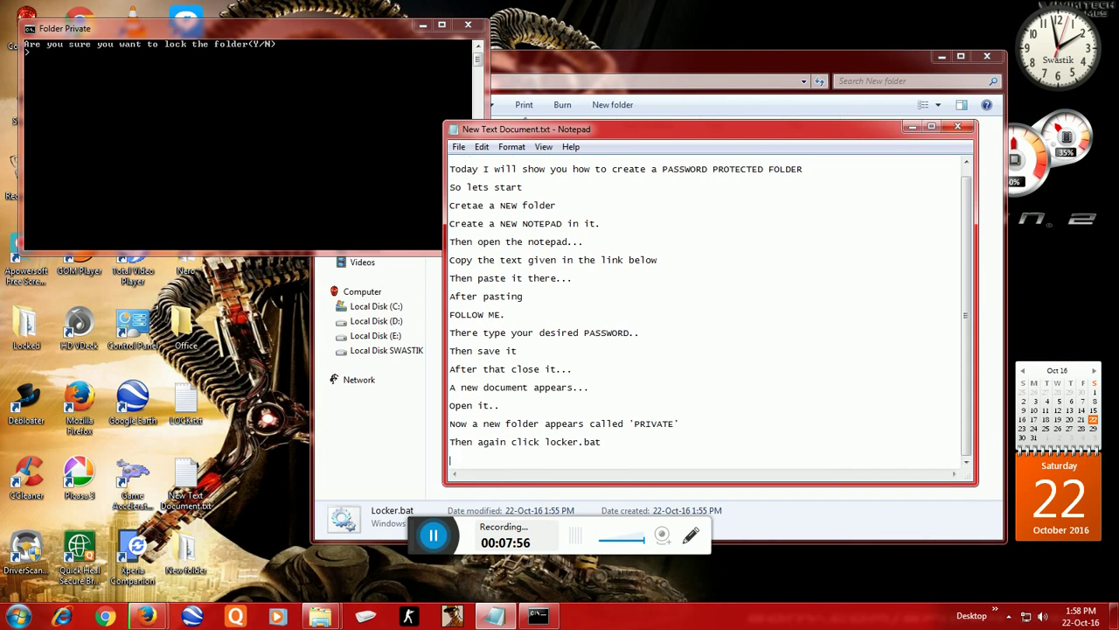
pyautogui.write('Type y')
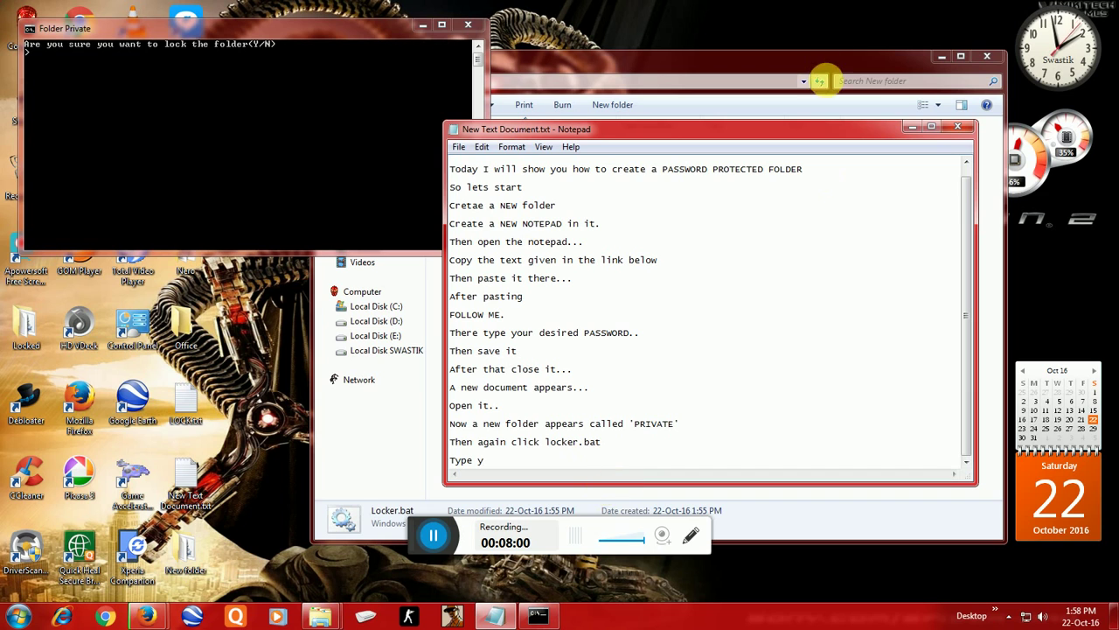
# Step: Answer Y at the Locker.bat prompt to lock the Private folder
pyautogui.click(912, 128)
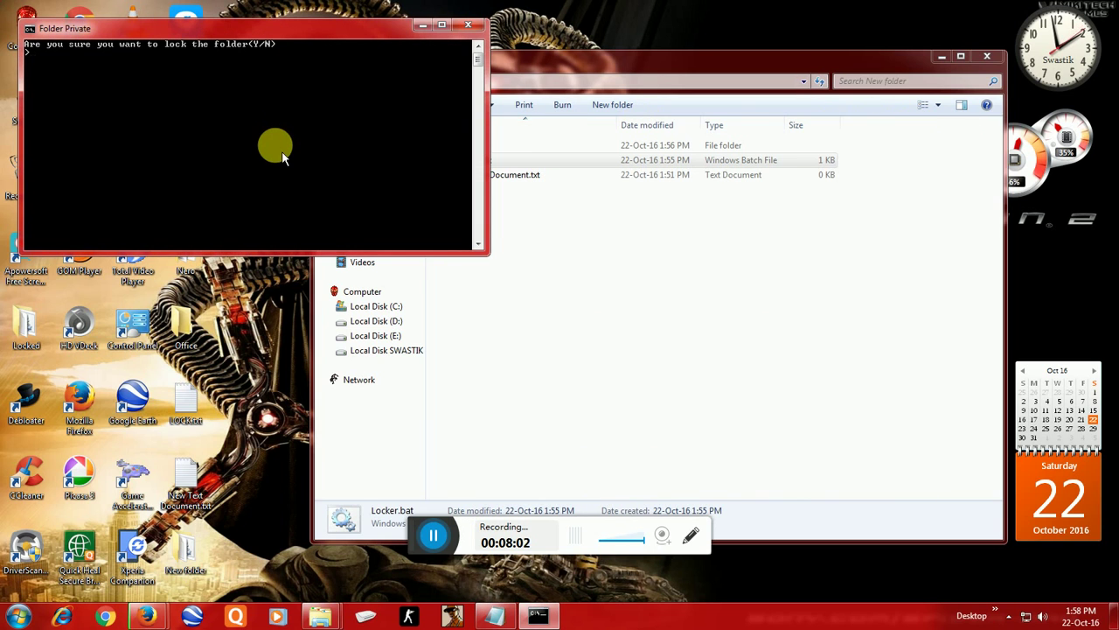
pyautogui.write('Y')
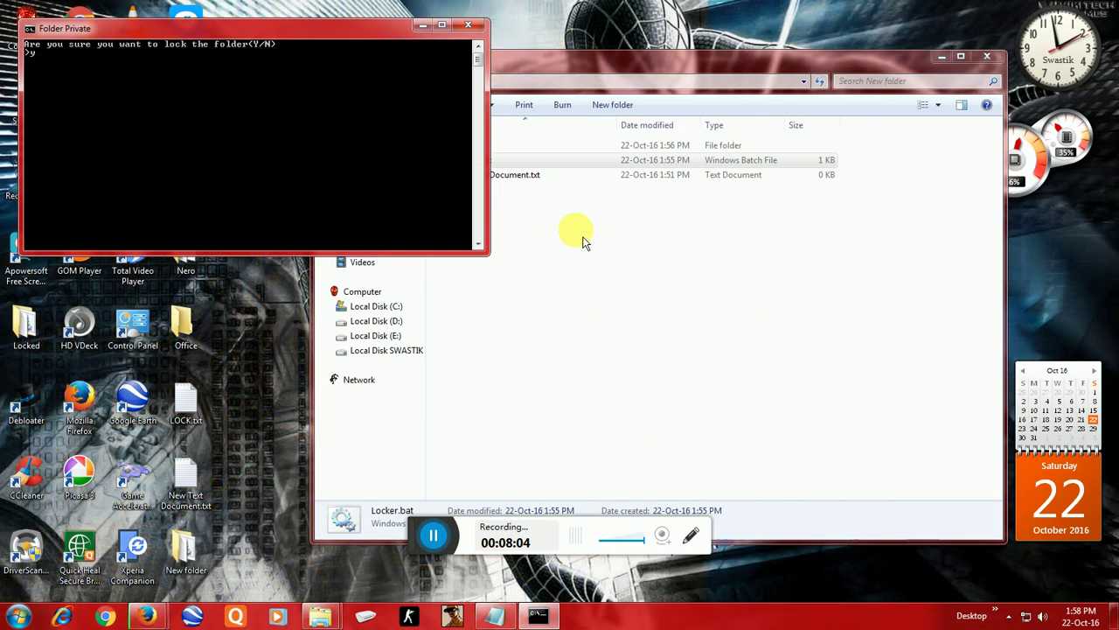
pyautogui.press('Return')
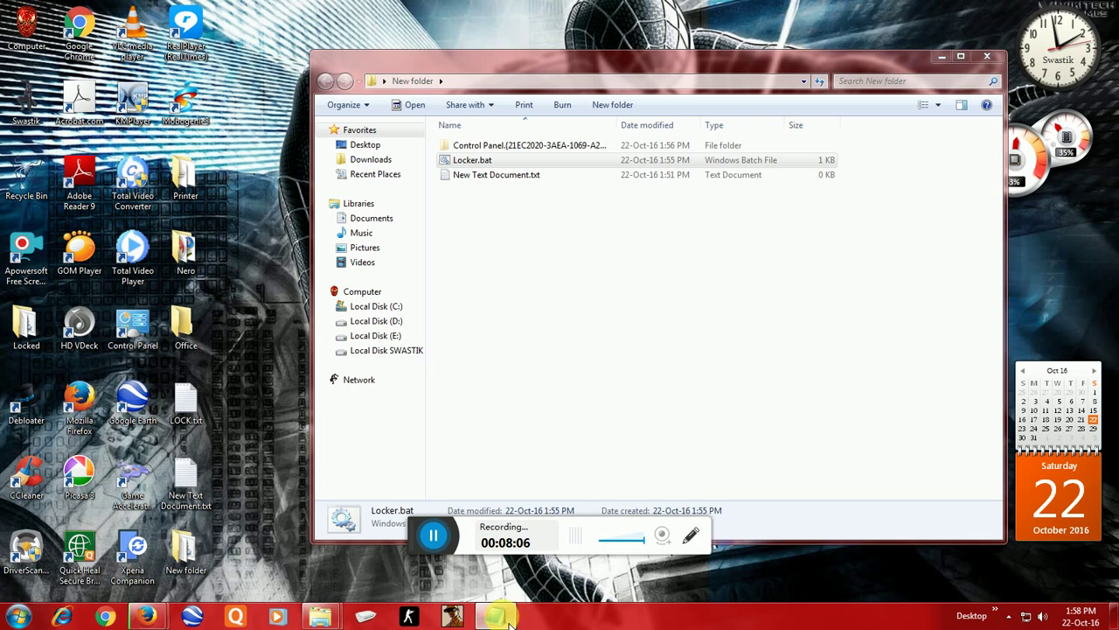
# Step: Complete the notes line as 'Type y to LOCK it...', start a new line, and minimize Notepad
pyautogui.click(514, 617)
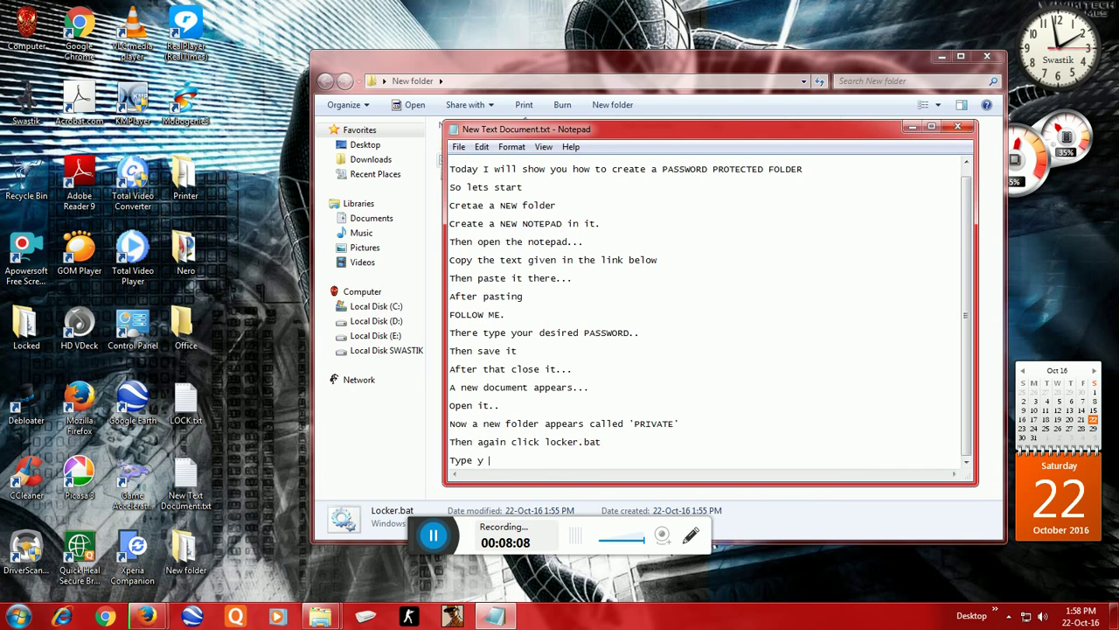
pyautogui.write('to LOCK')
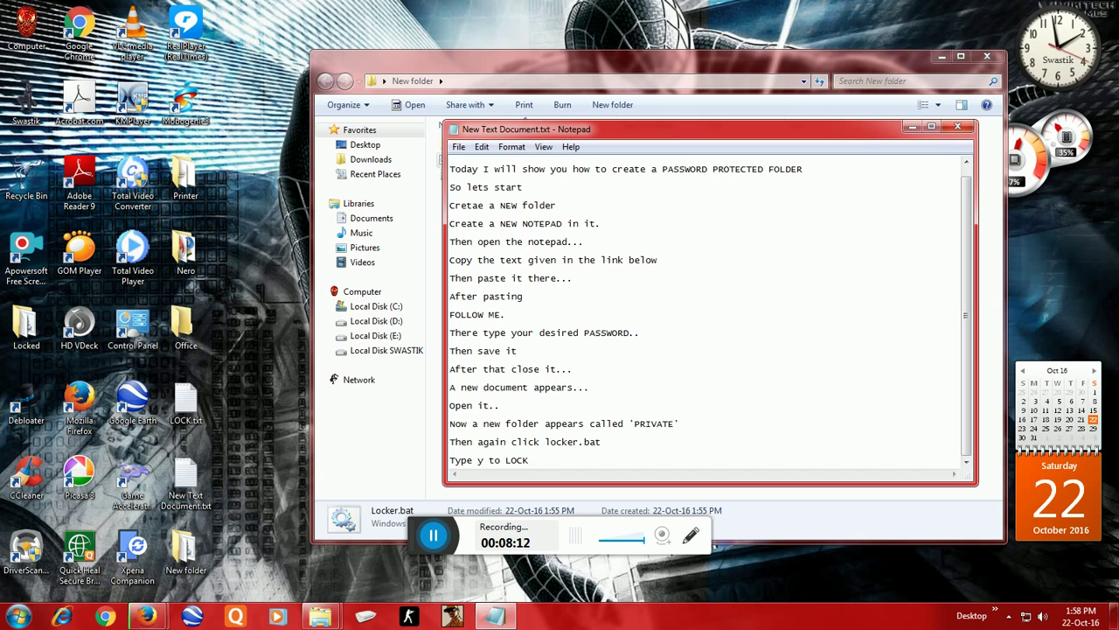
pyautogui.write(' it')
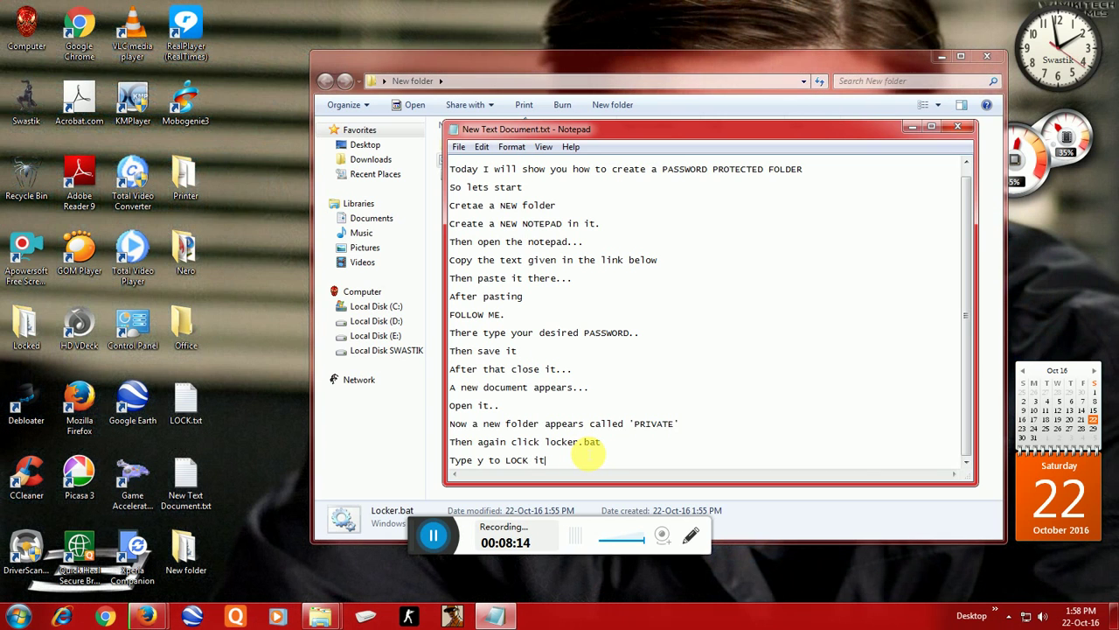
pyautogui.write('...')
pyautogui.press('Return')
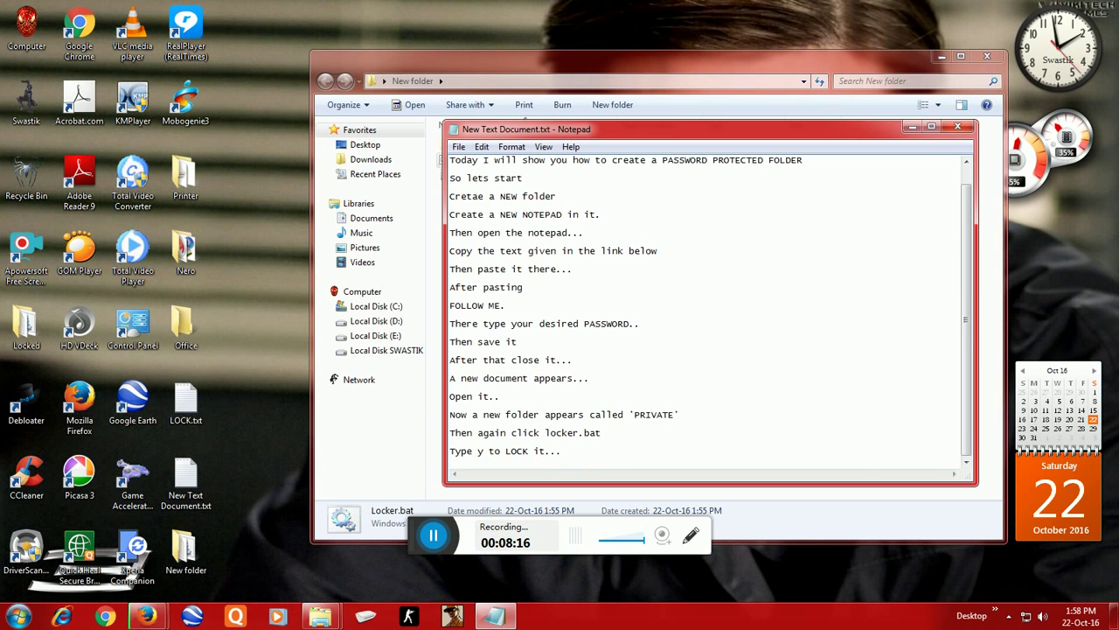
pyautogui.click(912, 129)
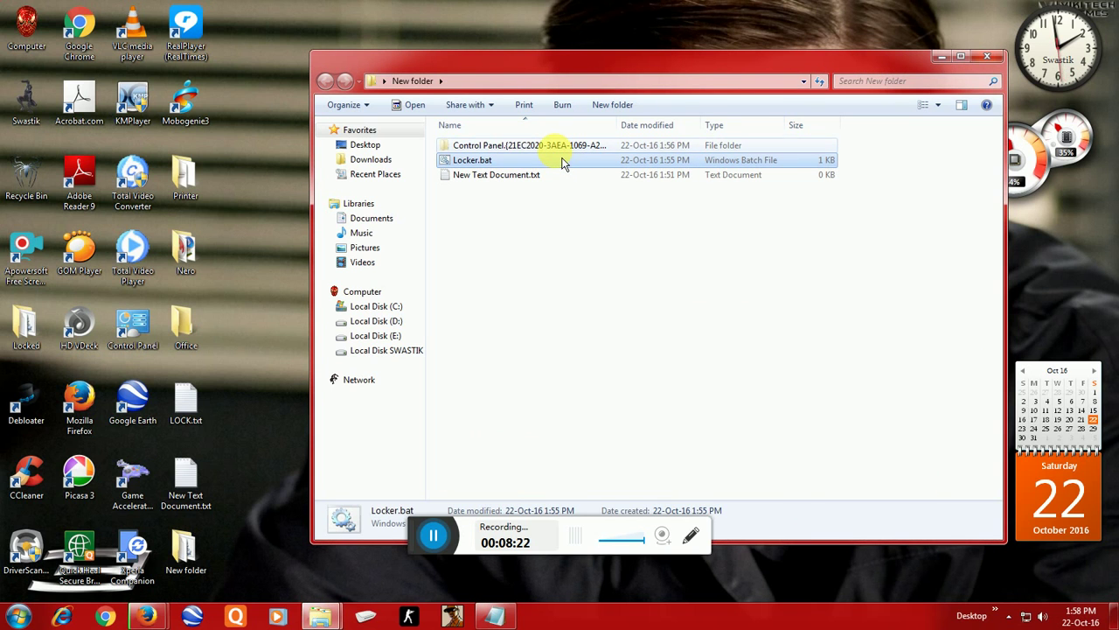
pyautogui.doubleClick(560, 147)
pyautogui.click(412, 80)
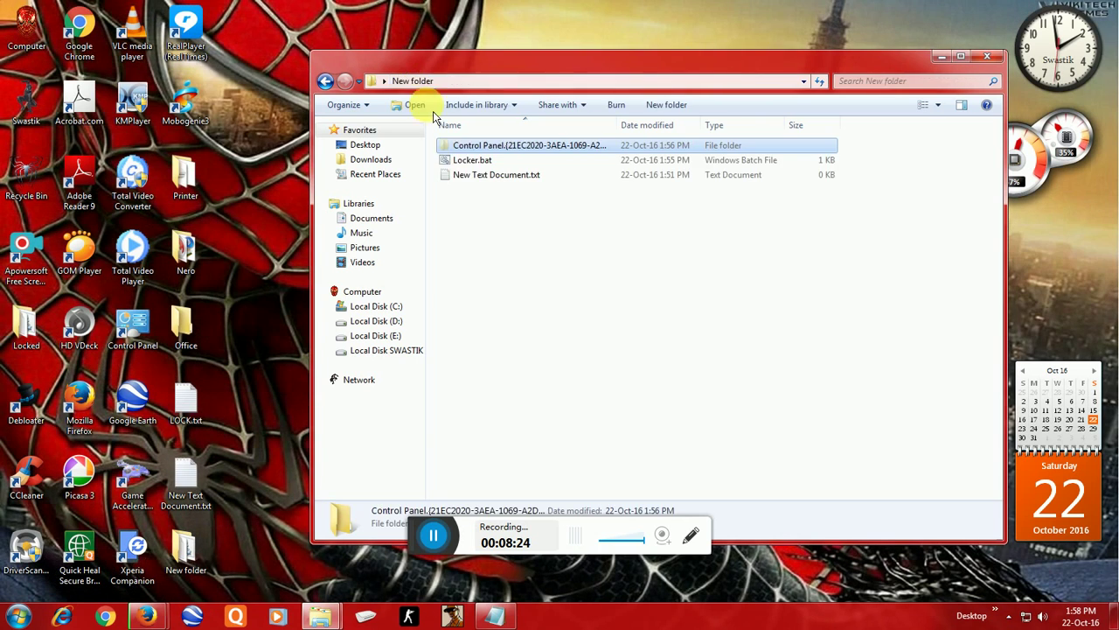
pyautogui.doubleClick(470, 163)
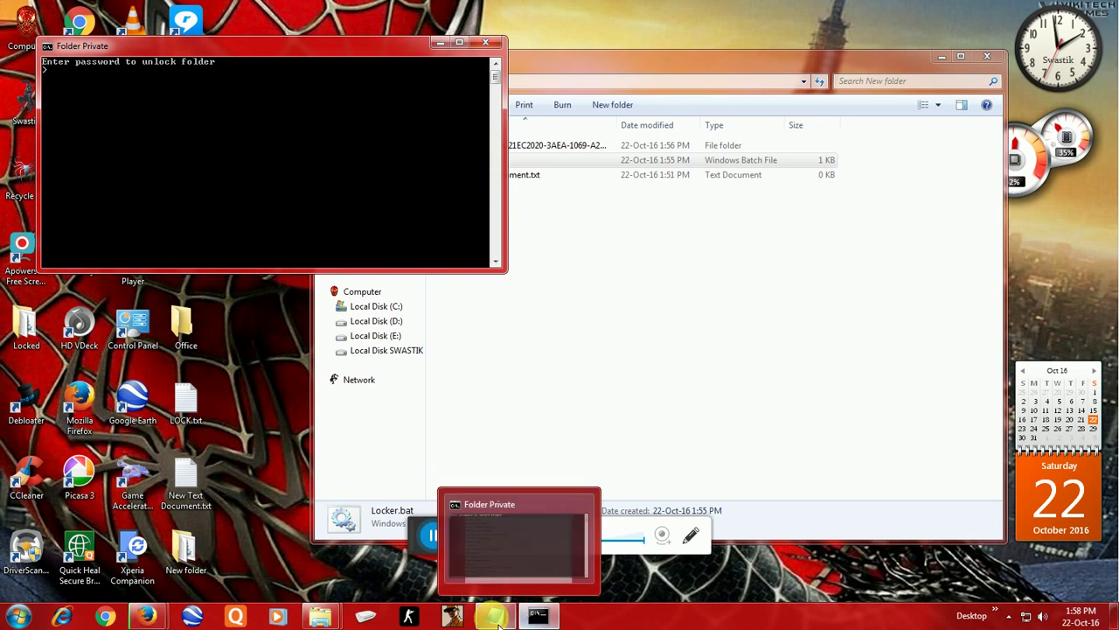
pyautogui.write('0')
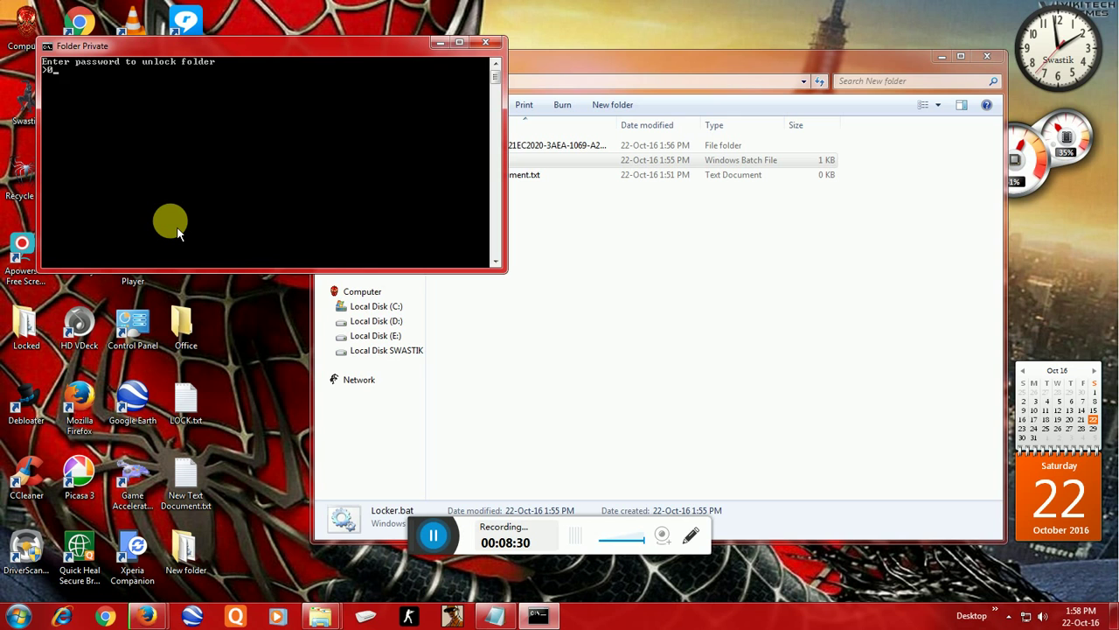
pyautogui.write('000')
pyautogui.press('Return')
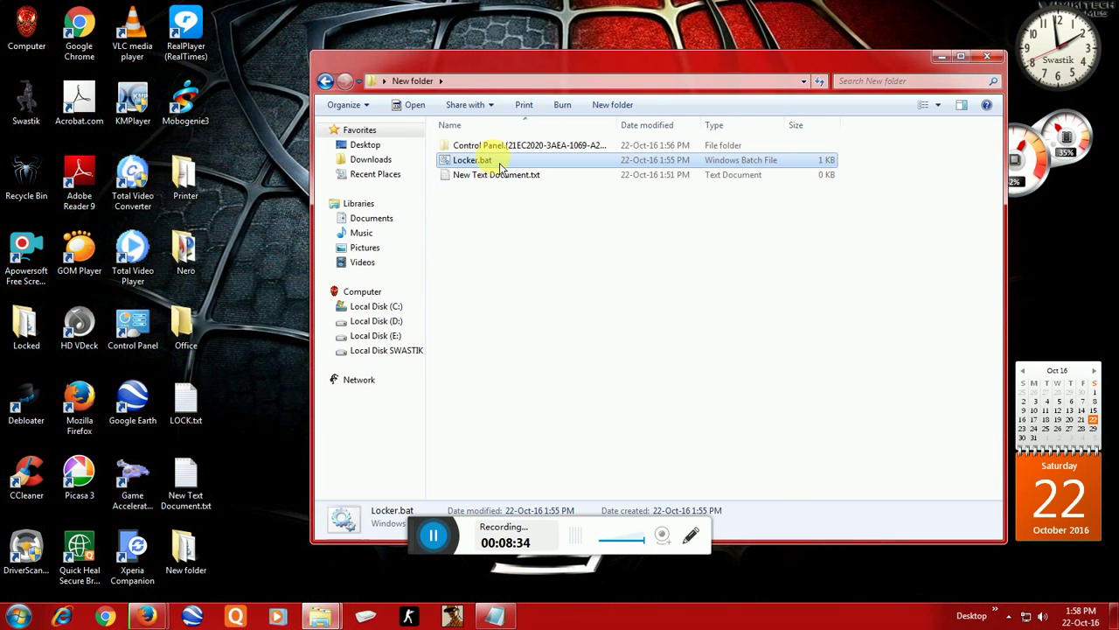
pyautogui.doubleClick(490, 159)
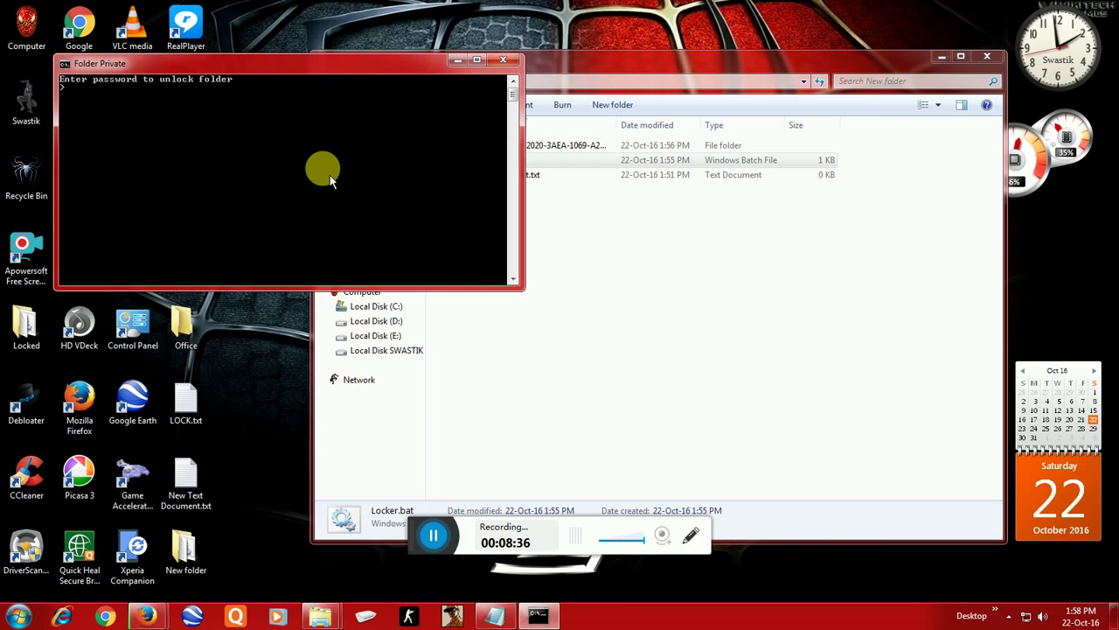
pyautogui.write('0000')
pyautogui.press('Return')
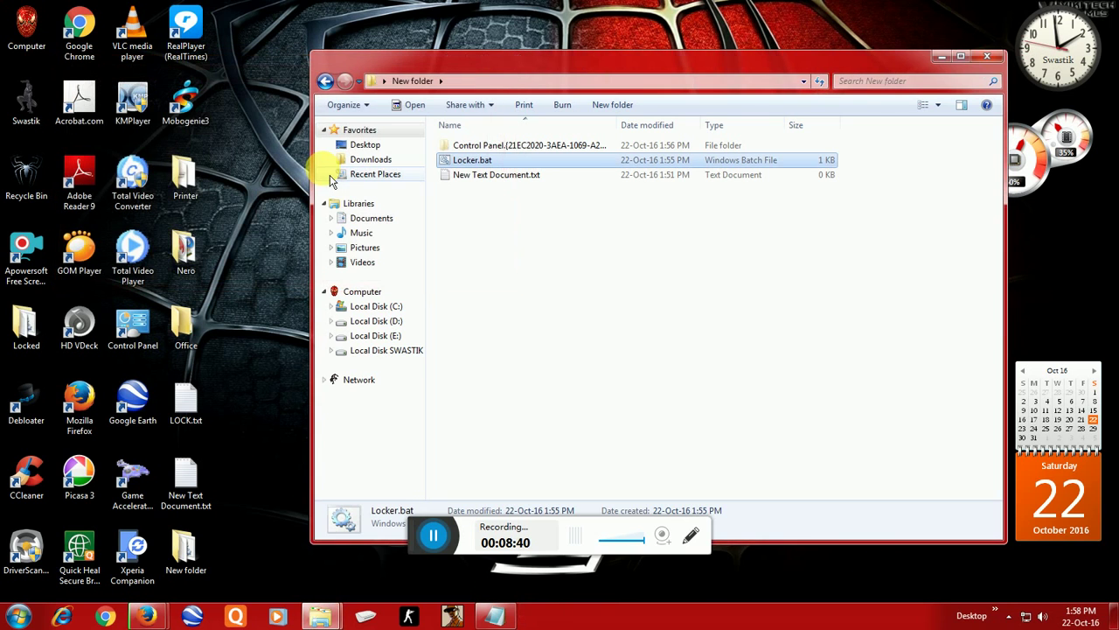
# Step: Open the empty New Text Document, close it again, and select Locker.bat
pyautogui.click(536, 186)
pyautogui.doubleClick(536, 184)
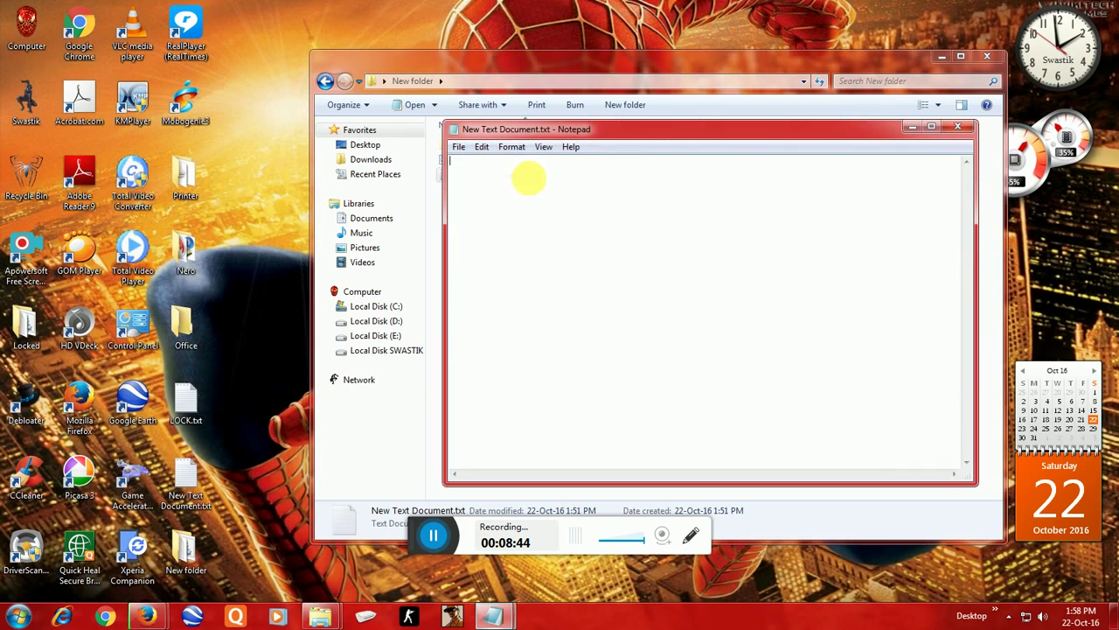
pyautogui.click(957, 128)
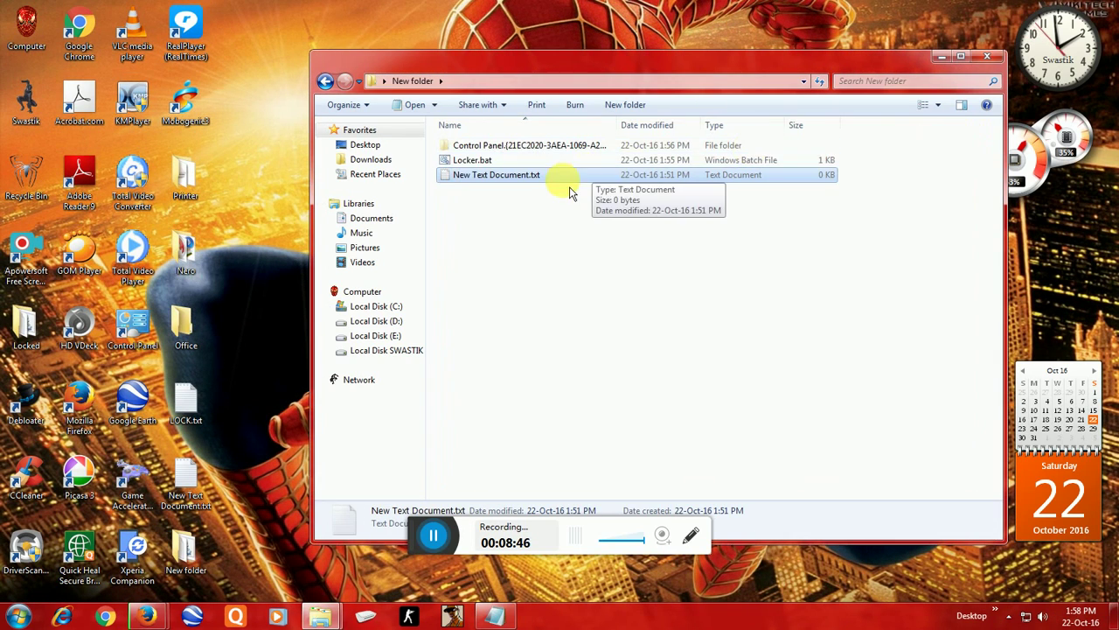
pyautogui.press('Up')
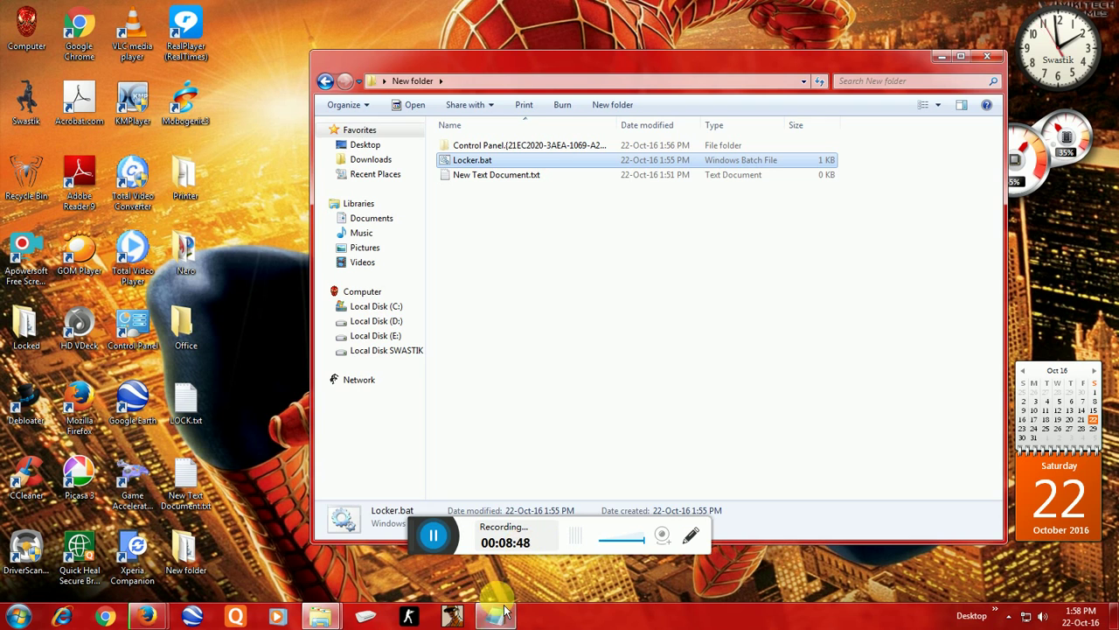
# Step: Add the line 'now you have to type password to OPEN it' to the notes, followed by blank lines
pyautogui.click(501, 619)
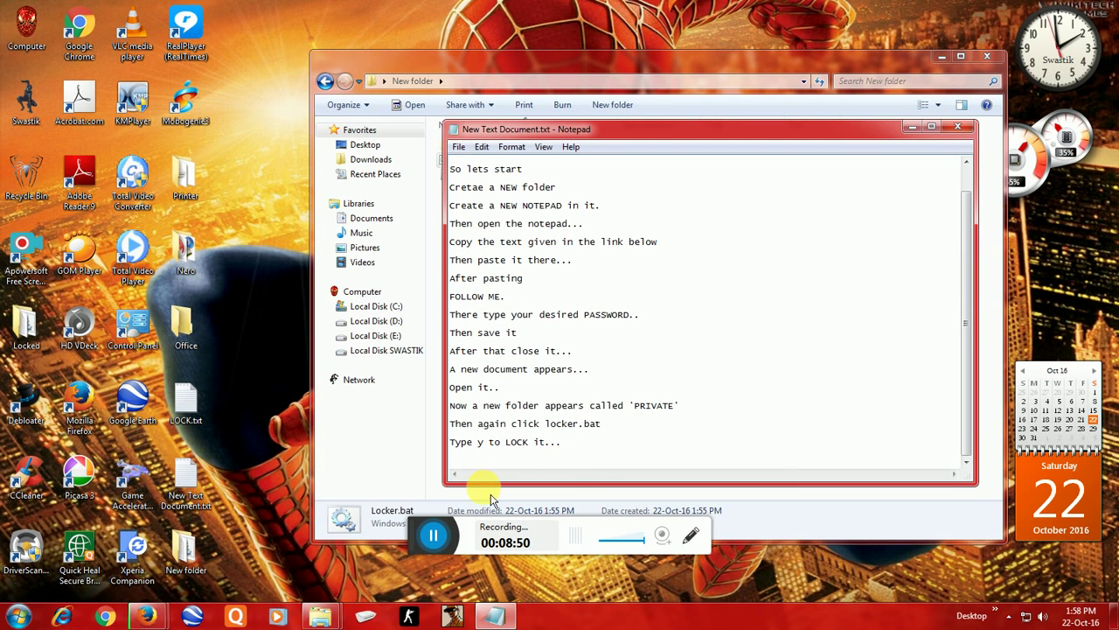
pyautogui.write('now you ')
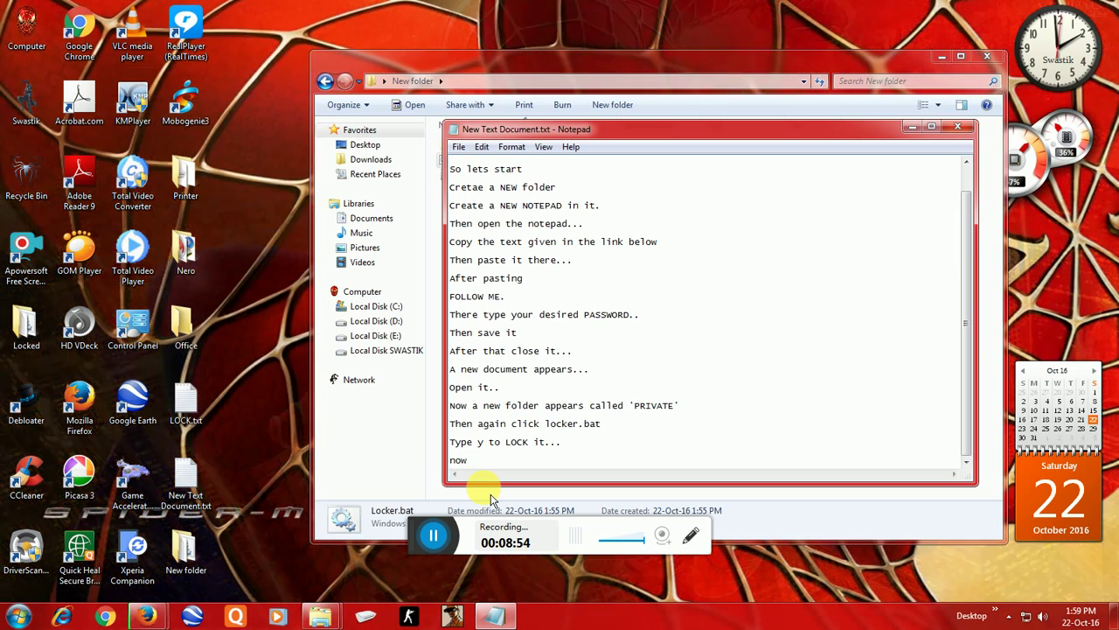
pyautogui.write('ha')
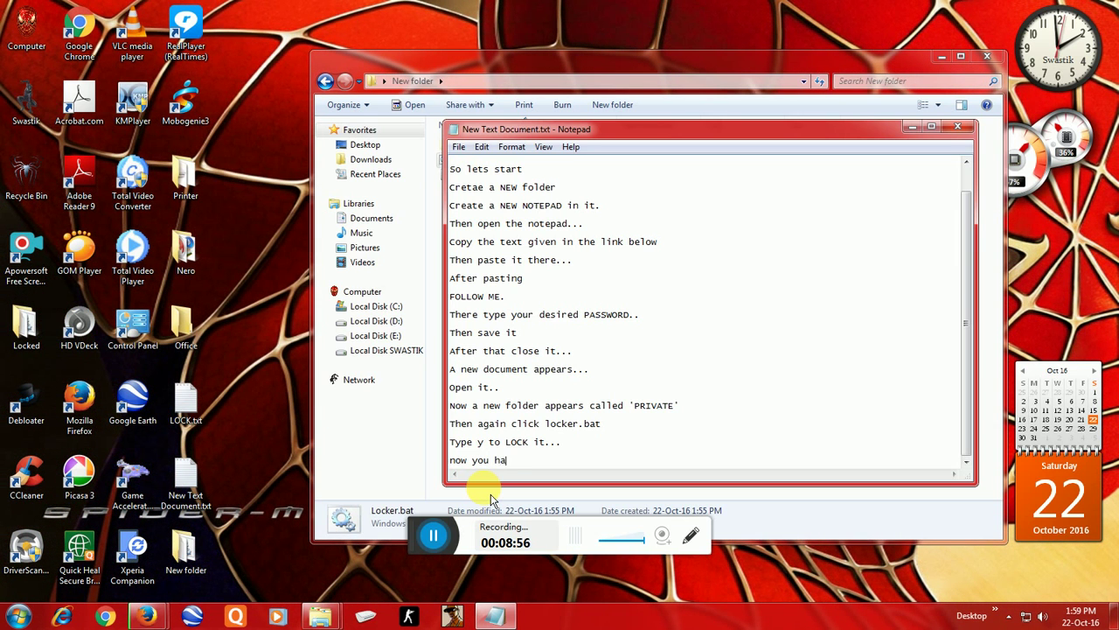
pyautogui.write('ve to ')
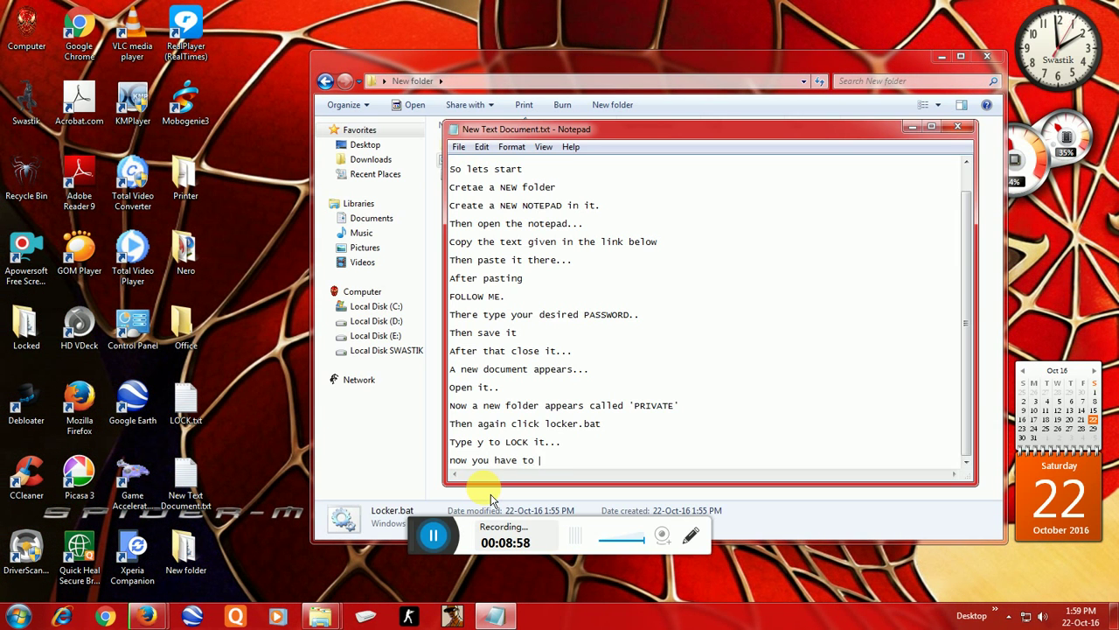
pyautogui.write('type')
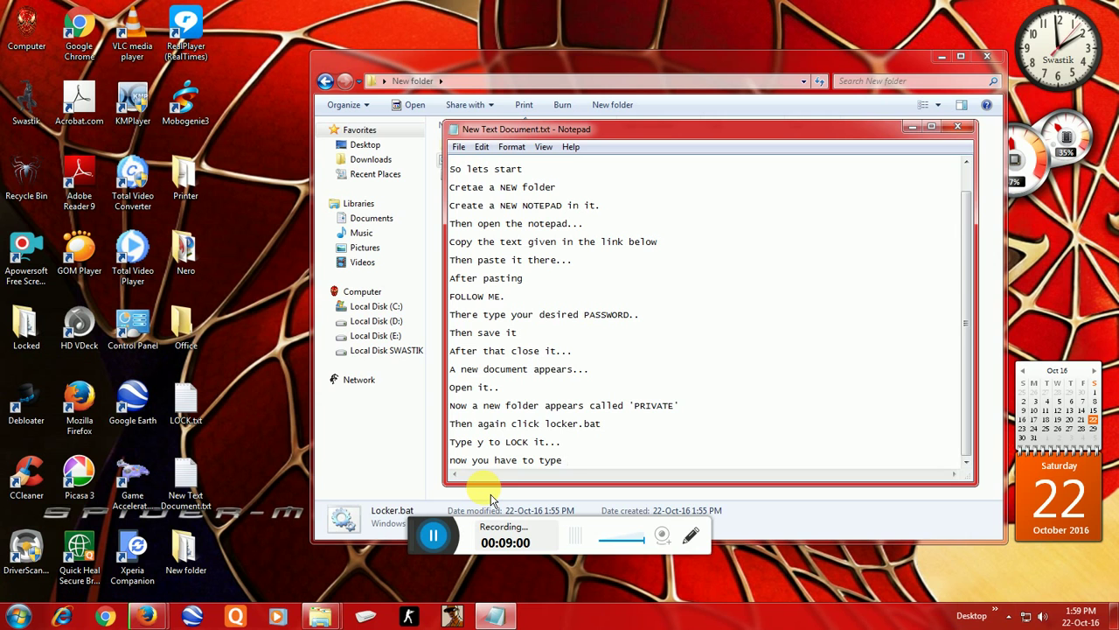
pyautogui.write(' password to')
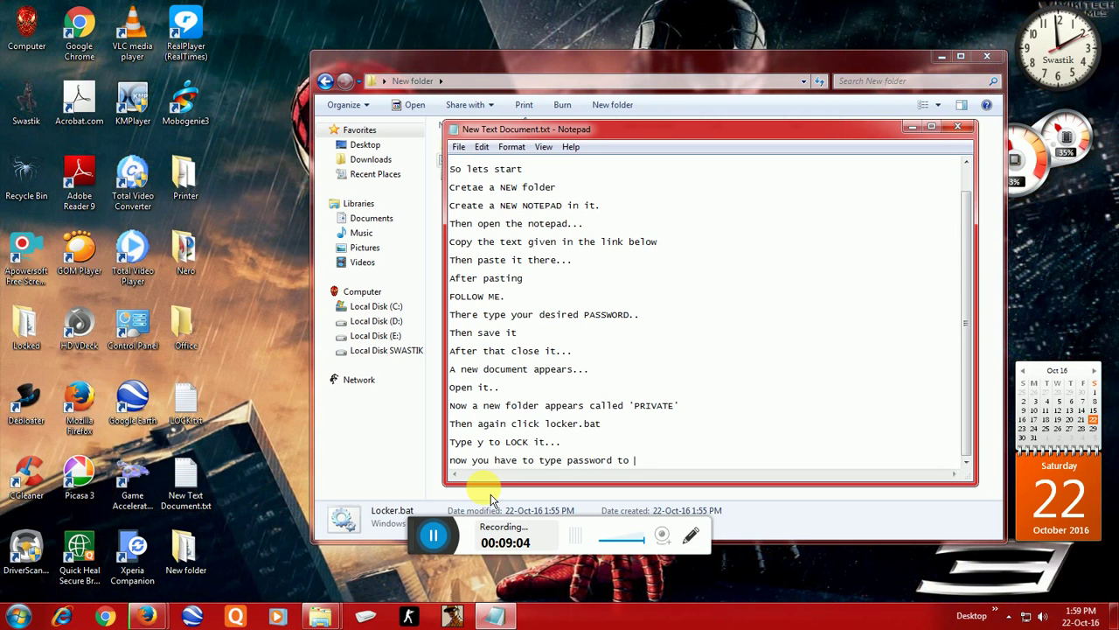
pyautogui.write(' OPEN')
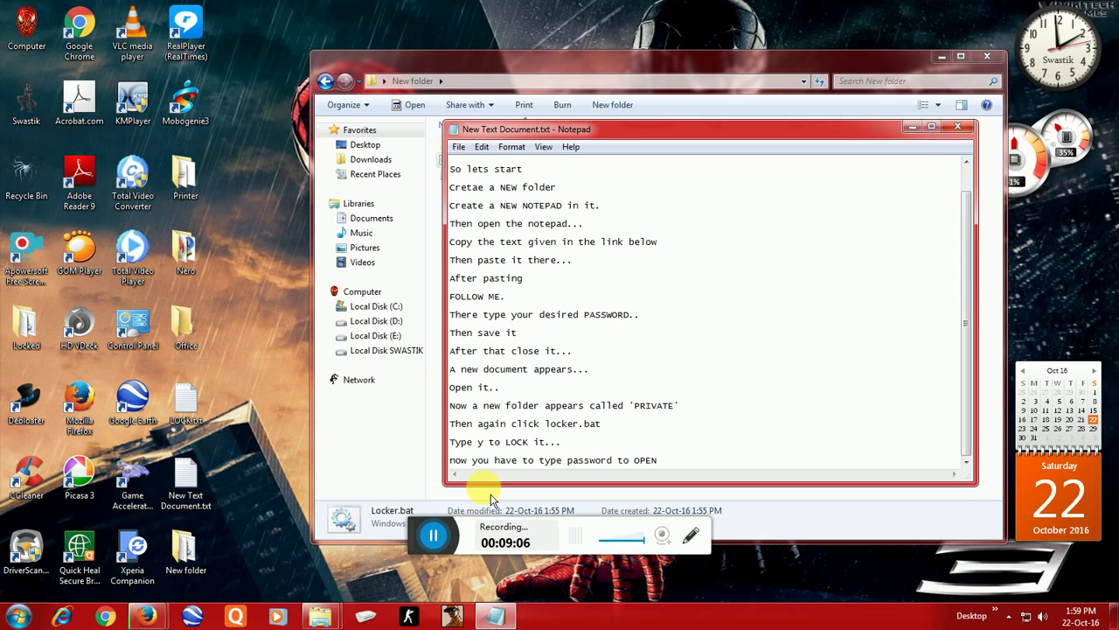
pyautogui.write(' it')
pyautogui.press('Return')
pyautogui.press('Return')
pyautogui.press('Return')
pyautogui.press('Return')
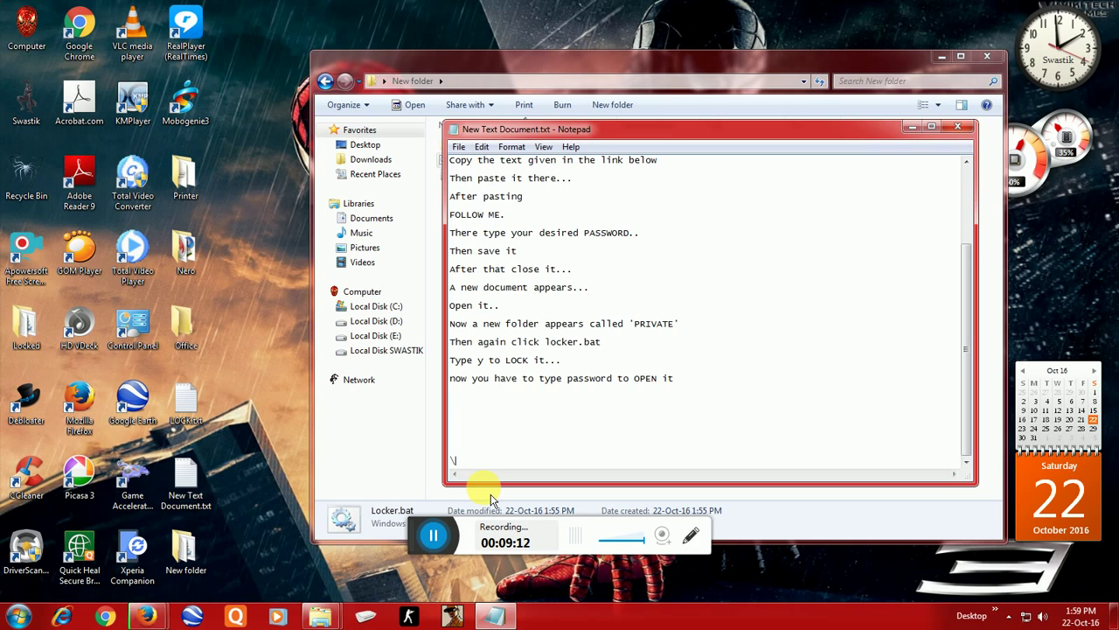
# Step: End the notes with an indented 'THANK YOU', 'Please LIKE this....' and 'BYE BYE'
pyautogui.press('BackSpace')
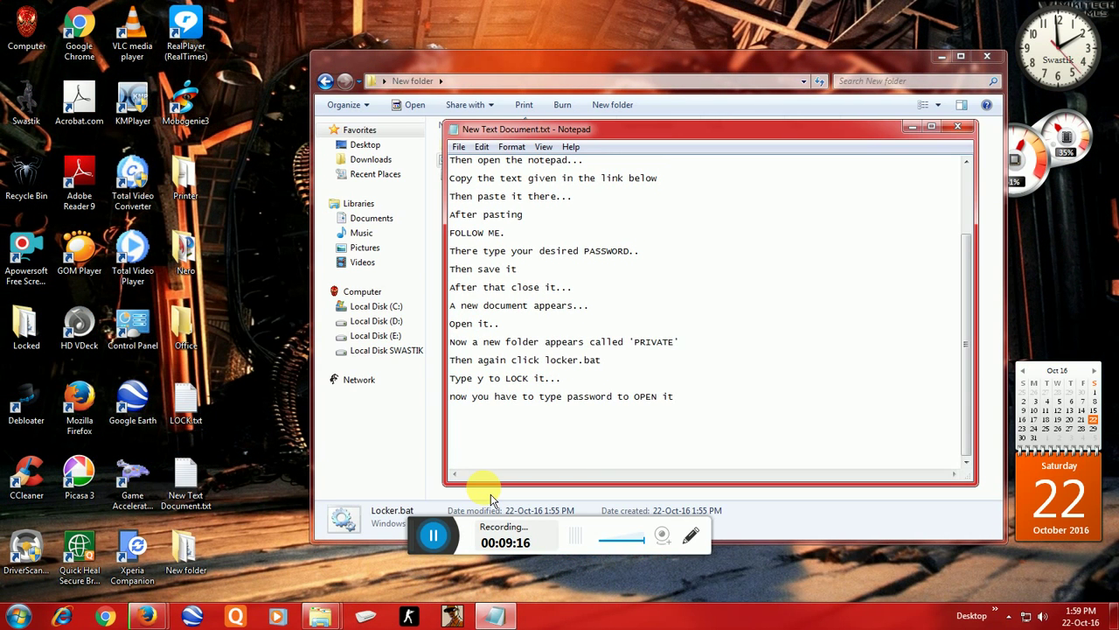
pyautogui.write('THANK YOU')
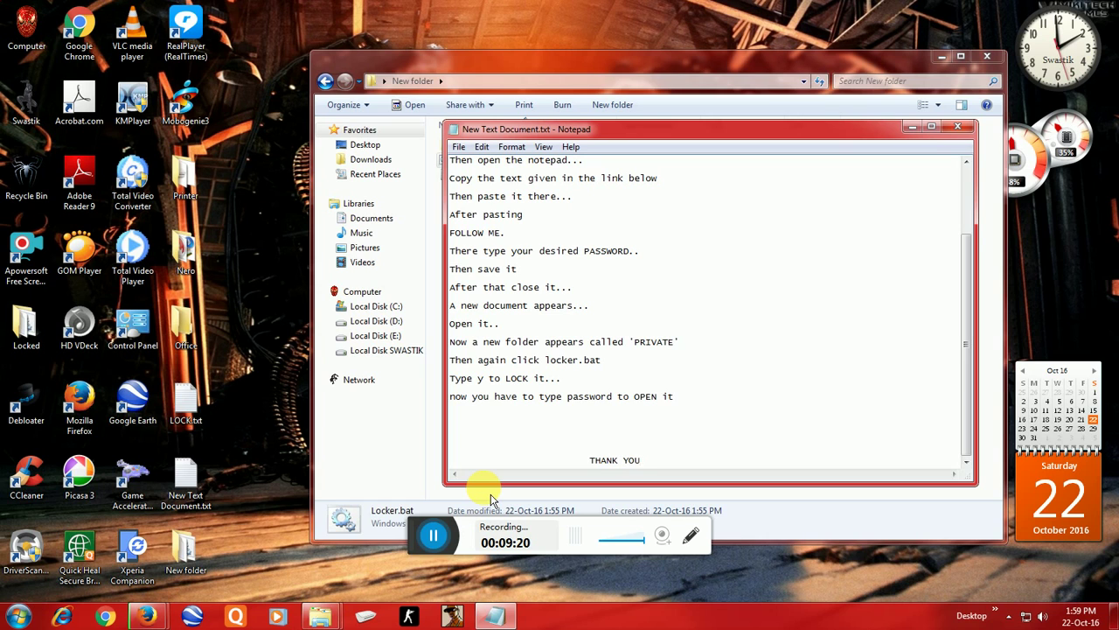
pyautogui.press('Left')
pyautogui.press('Left')
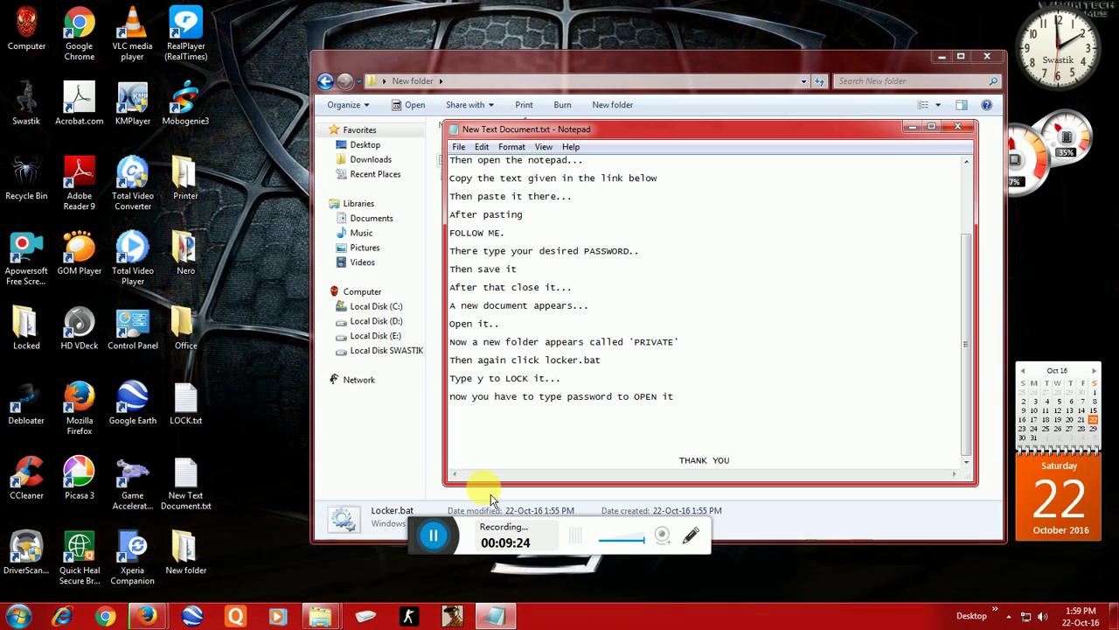
pyautogui.press('End')
pyautogui.press('Return')
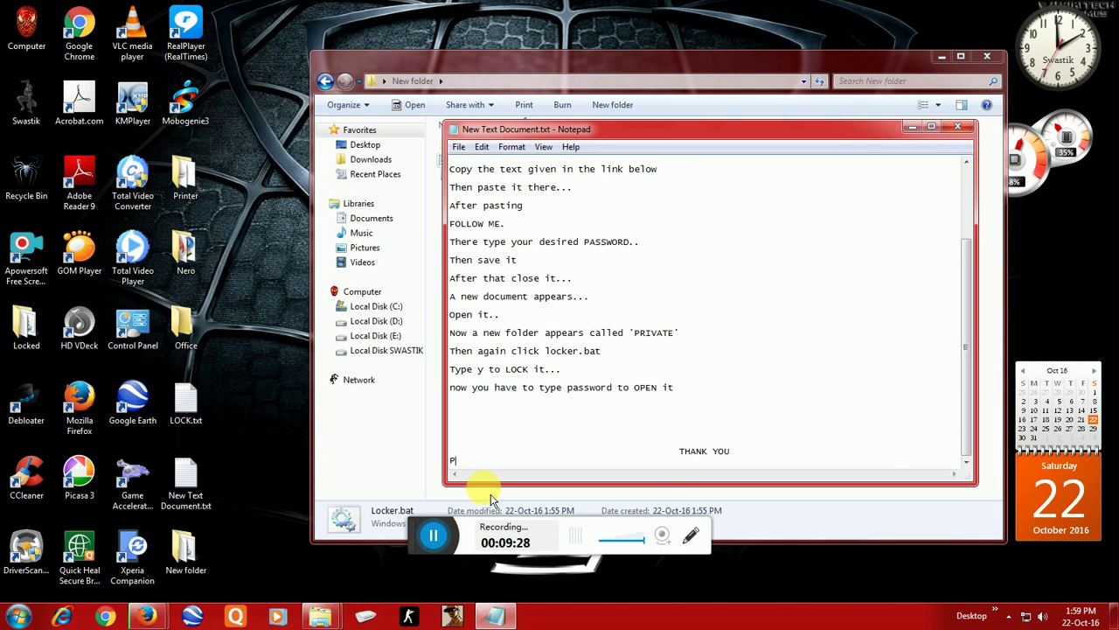
pyautogui.write('Please')
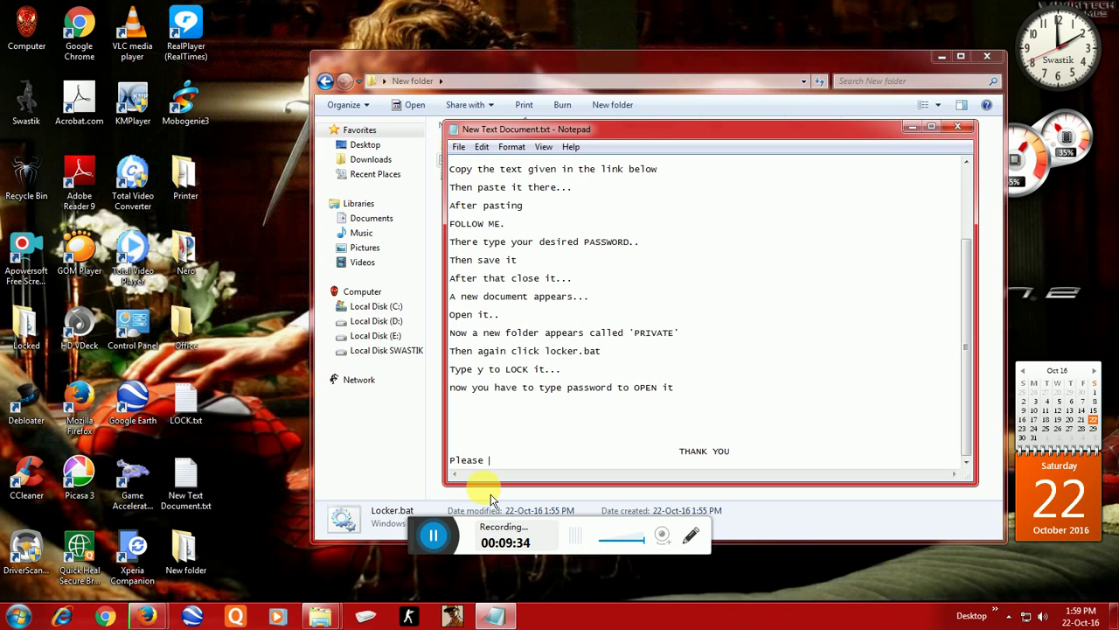
pyautogui.write('s LIKE')
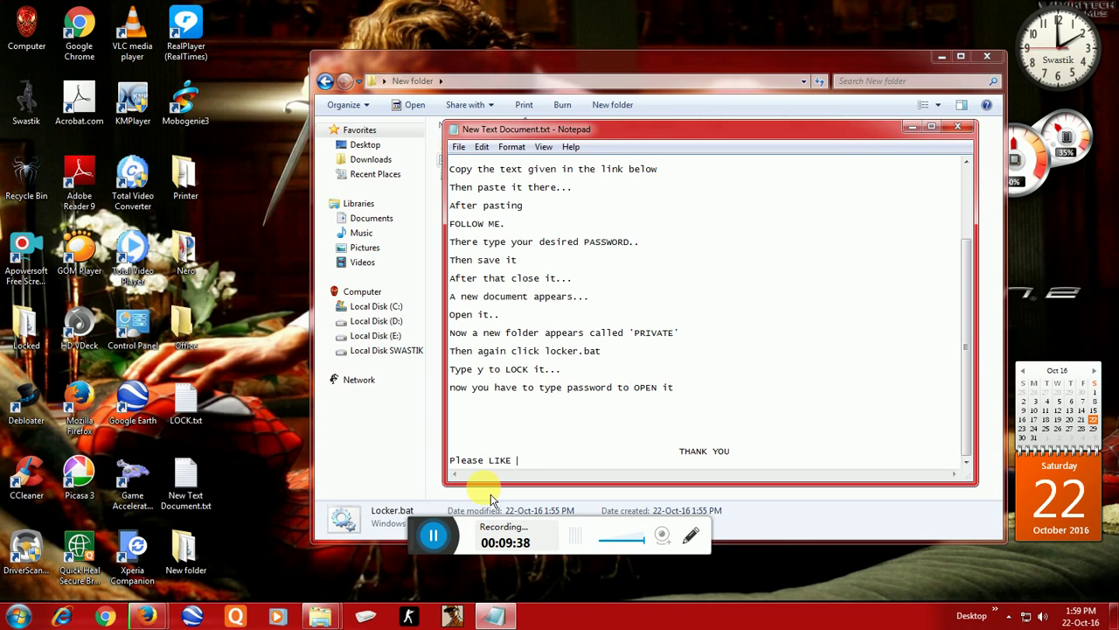
pyautogui.write(' this')
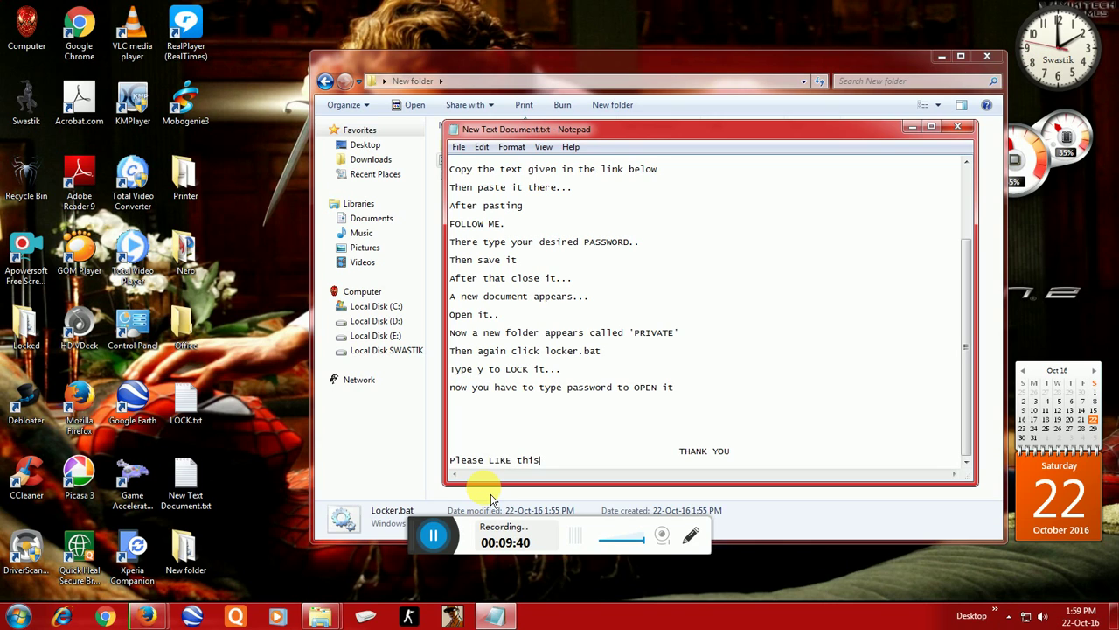
pyautogui.write('....')
pyautogui.press('Return')
pyautogui.press('Return')
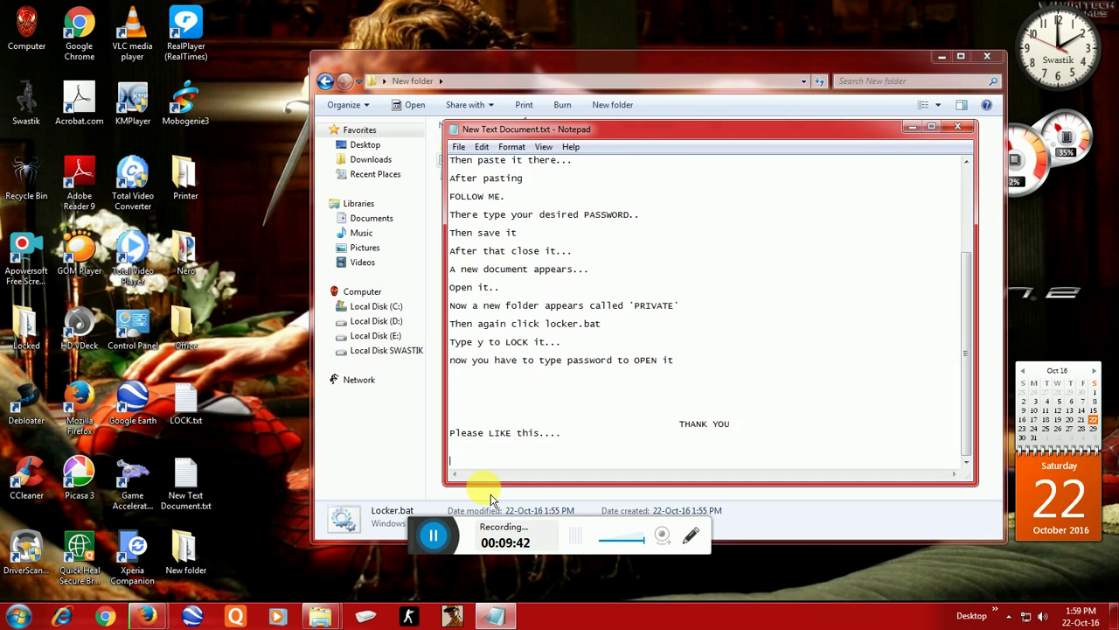
pyautogui.press('Return')
pyautogui.press('Return')
pyautogui.press('Return')
pyautogui.press('Return')
pyautogui.press('Return')
pyautogui.press('Return')
pyautogui.press('Return')
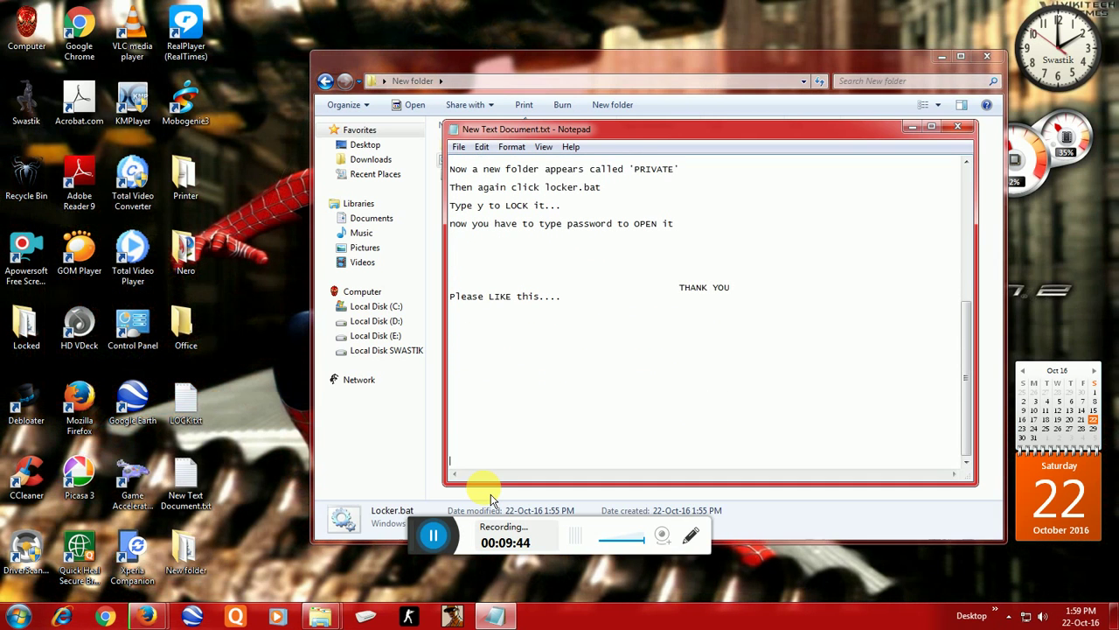
pyautogui.write('BYE BYE')
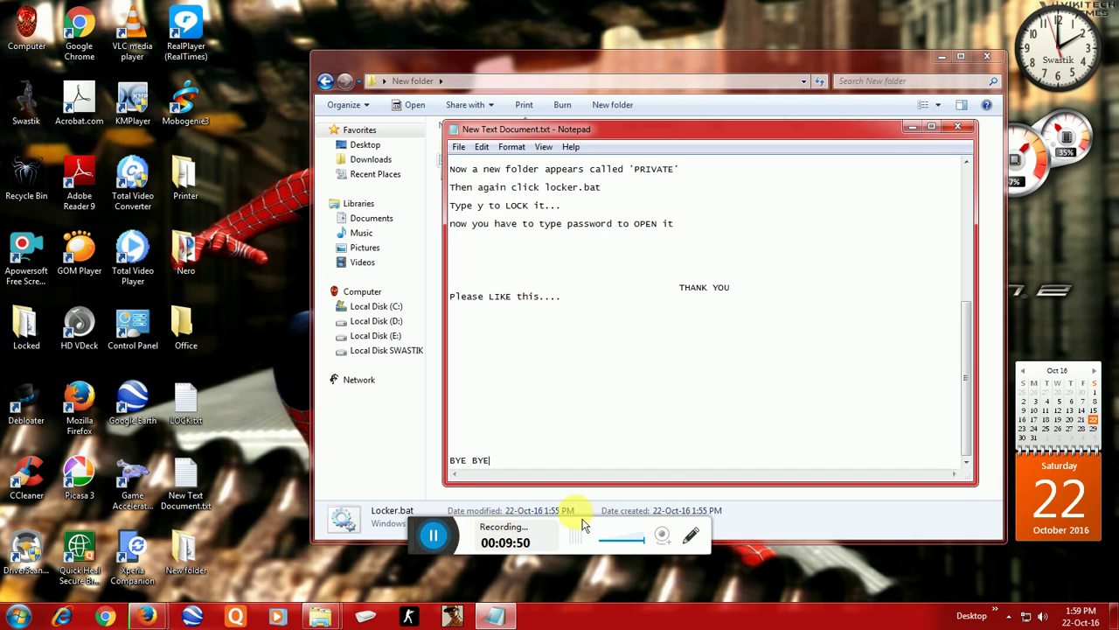
# Step: Close Notepad, answering the save prompt, leaving New folder showing
pyautogui.press('alt')
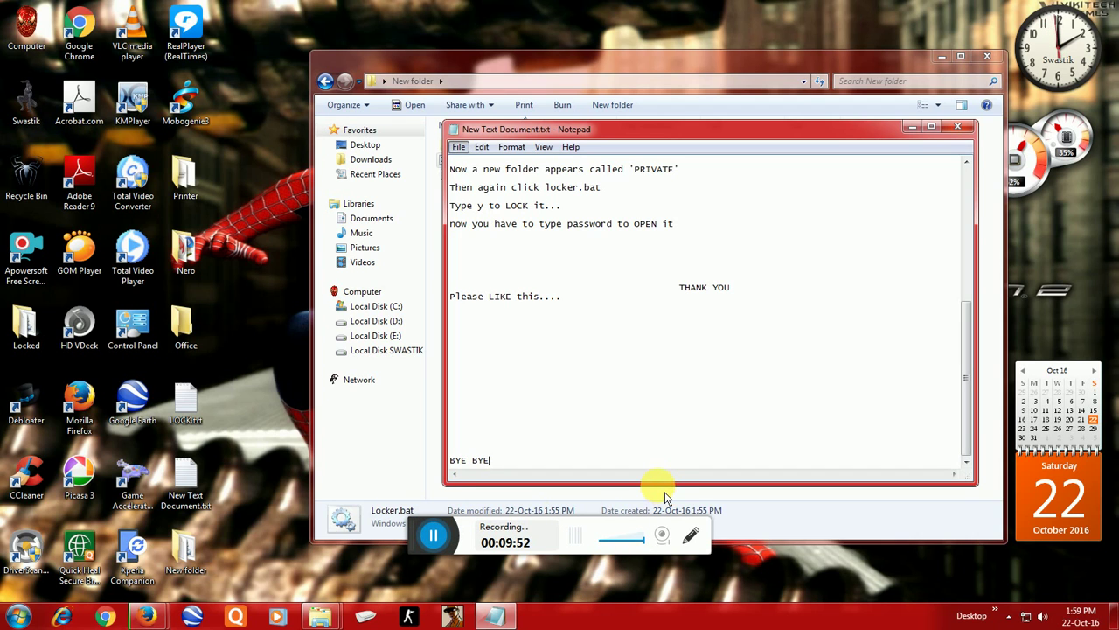
pyautogui.click(958, 127)
pyautogui.click(588, 326)
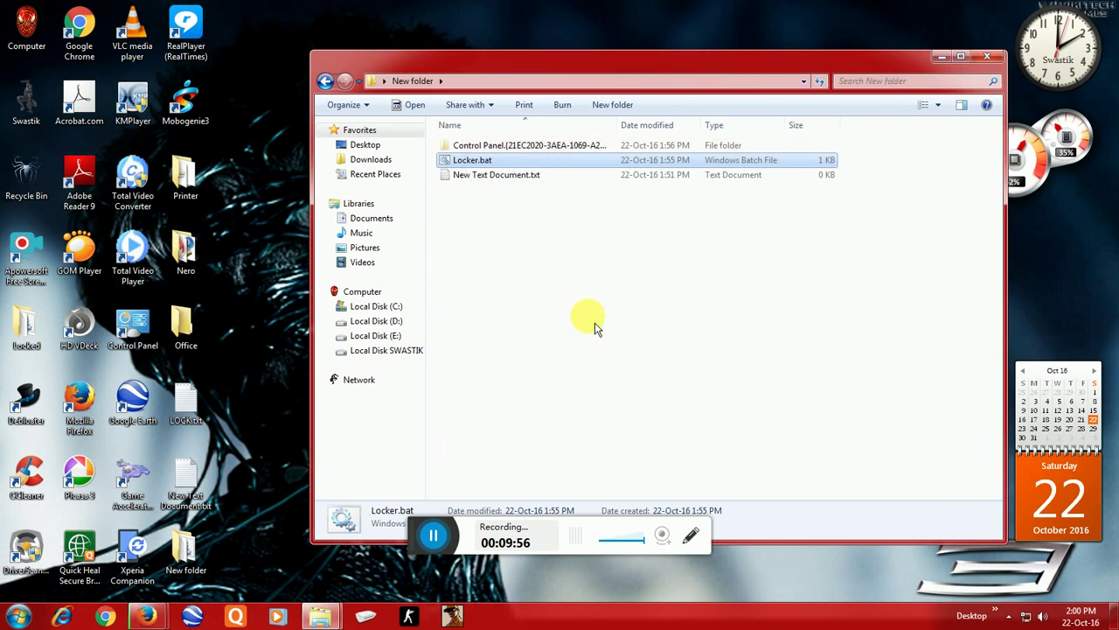
pyautogui.press('alt')
pyautogui.press('Escape')
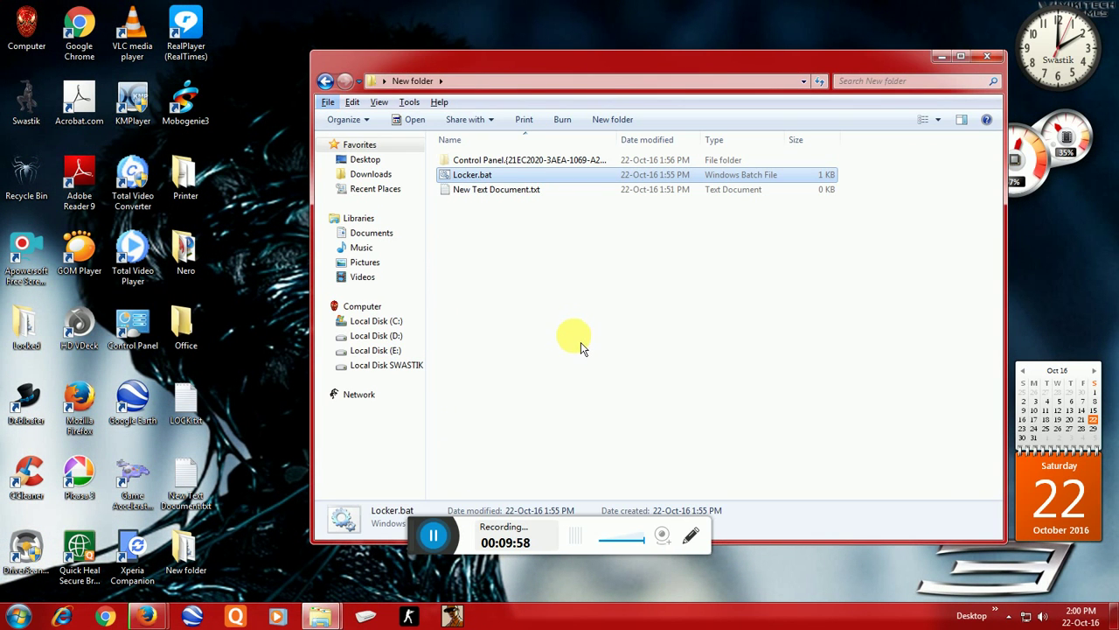